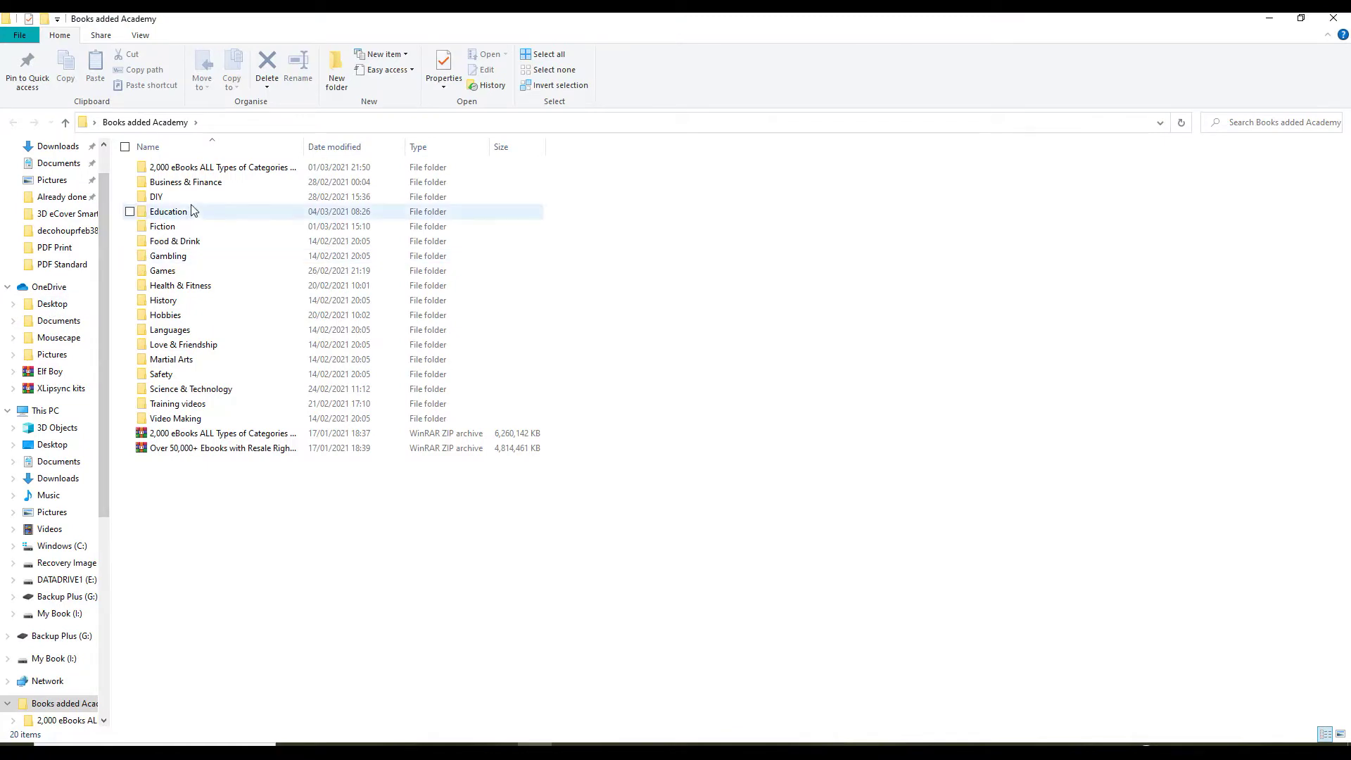
# - Open the decohouprfeb38 PDF from the decohouprfeb38 folder inside DIY and zoom its cover page out to 80%
pyautogui.doubleClick(186, 197)
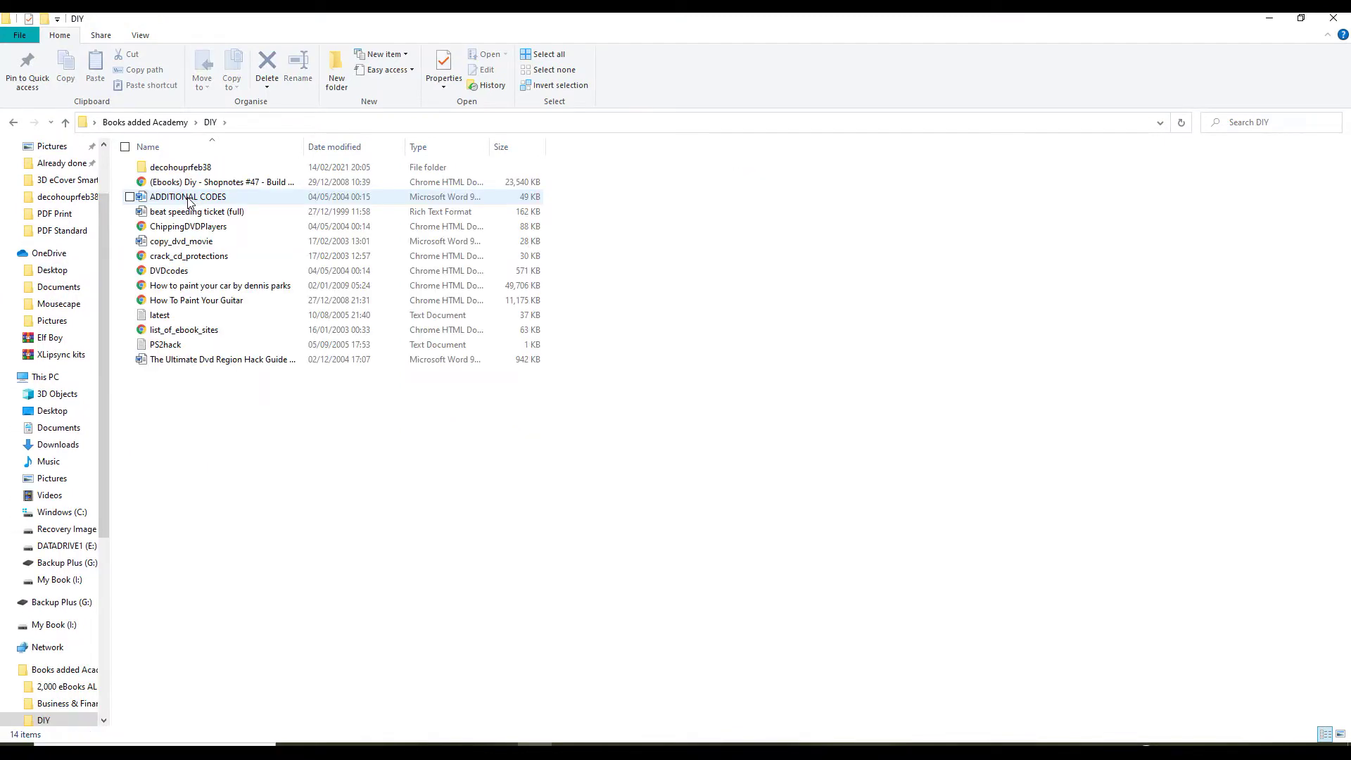
pyautogui.doubleClick(200, 167)
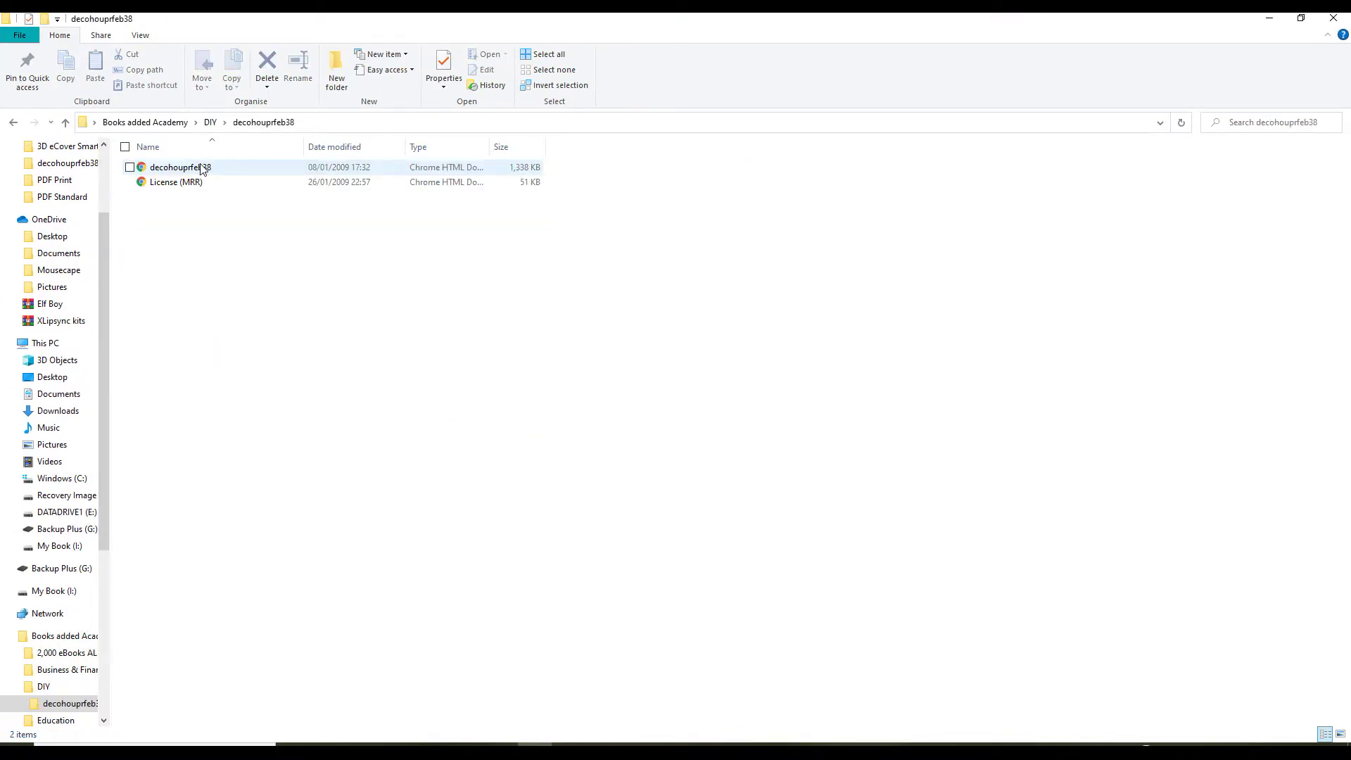
pyautogui.doubleClick(180, 168)
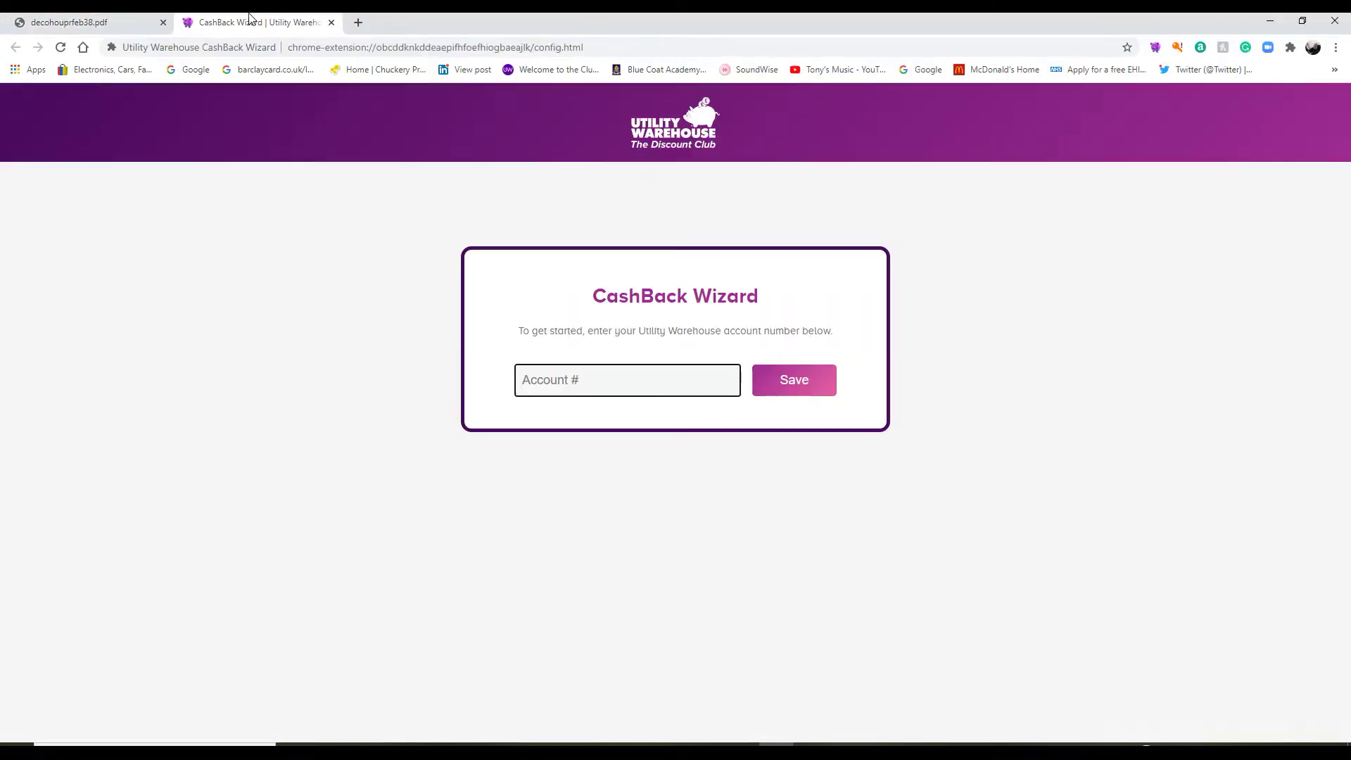
pyautogui.click(114, 23)
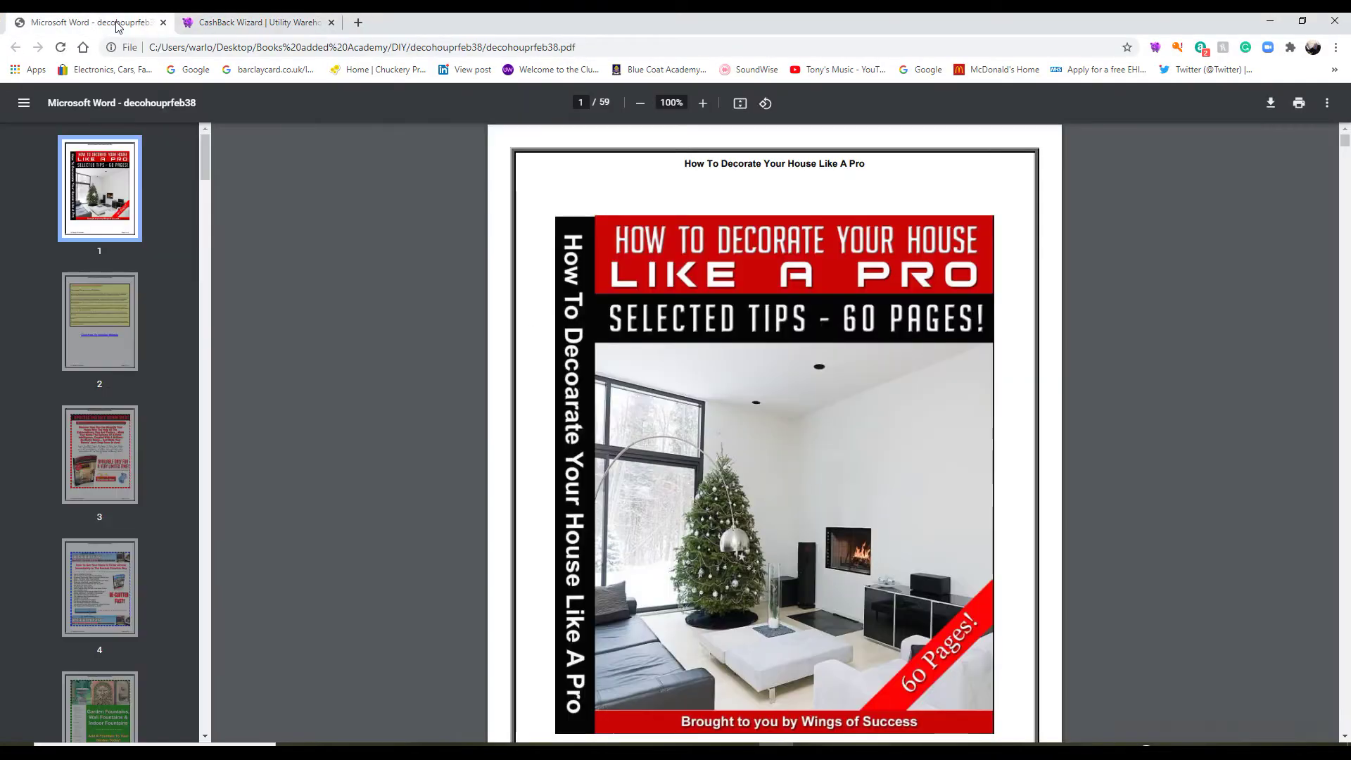
pyautogui.click(641, 104)
pyautogui.click(640, 105)
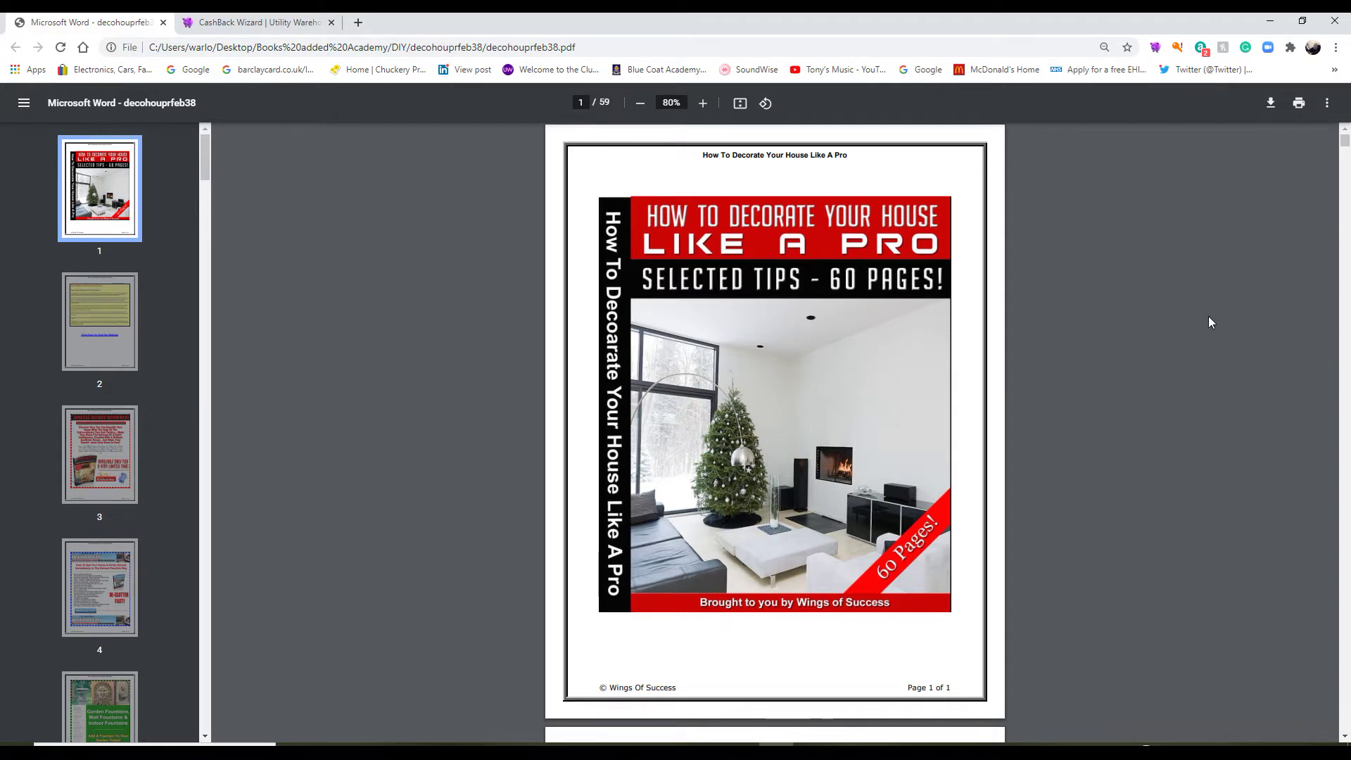
# - Close the PDF and folder windows, switch to Paint, and paste the captured screen image into a blank picture
pyautogui.click(1335, 23)
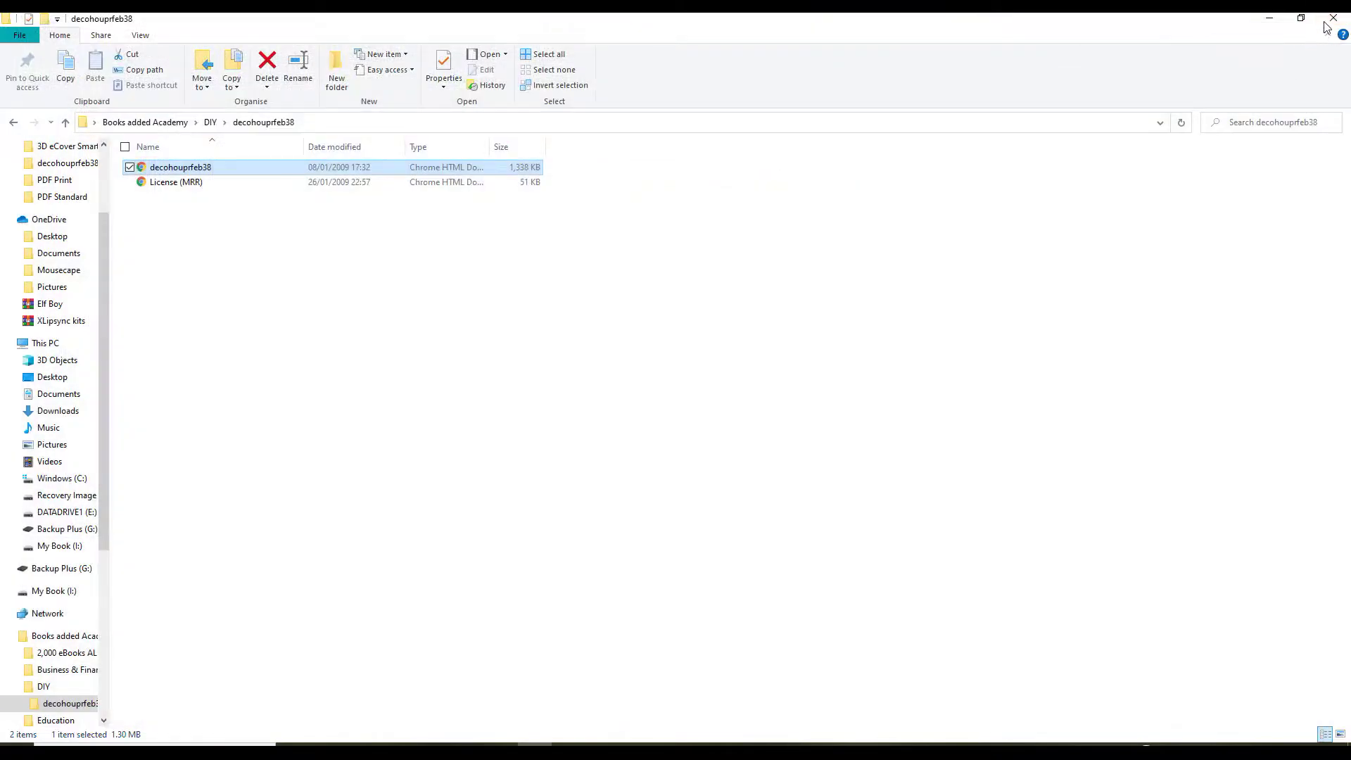
pyautogui.click(1341, 20)
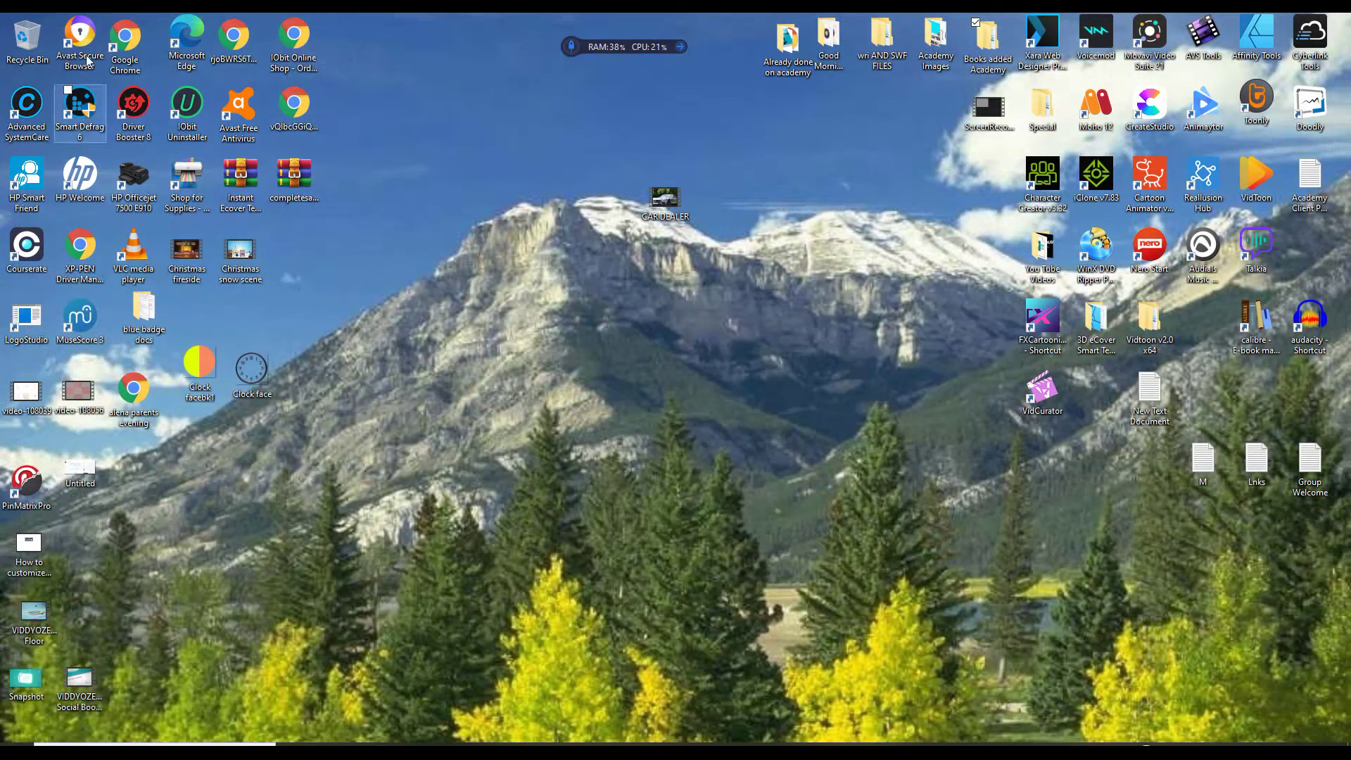
pyautogui.click(155, 744)
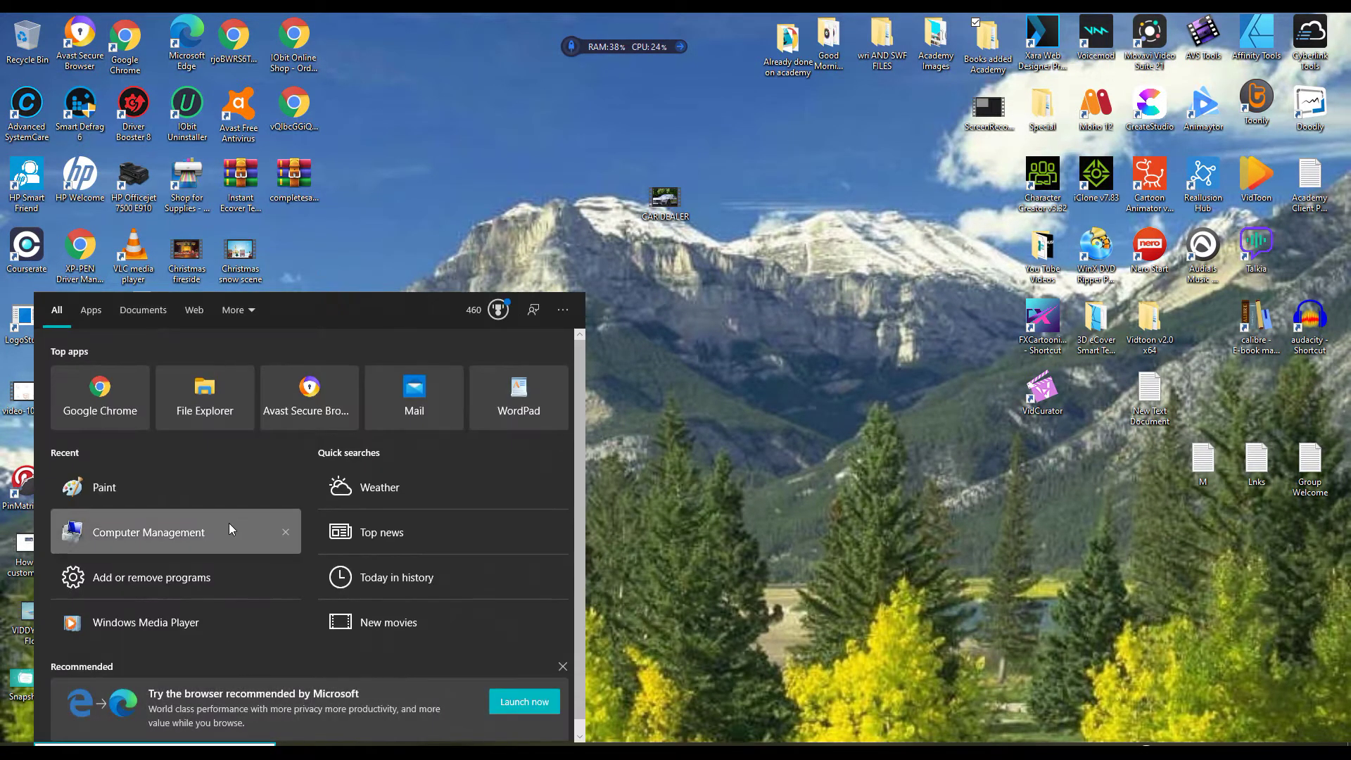
pyautogui.click(137, 484)
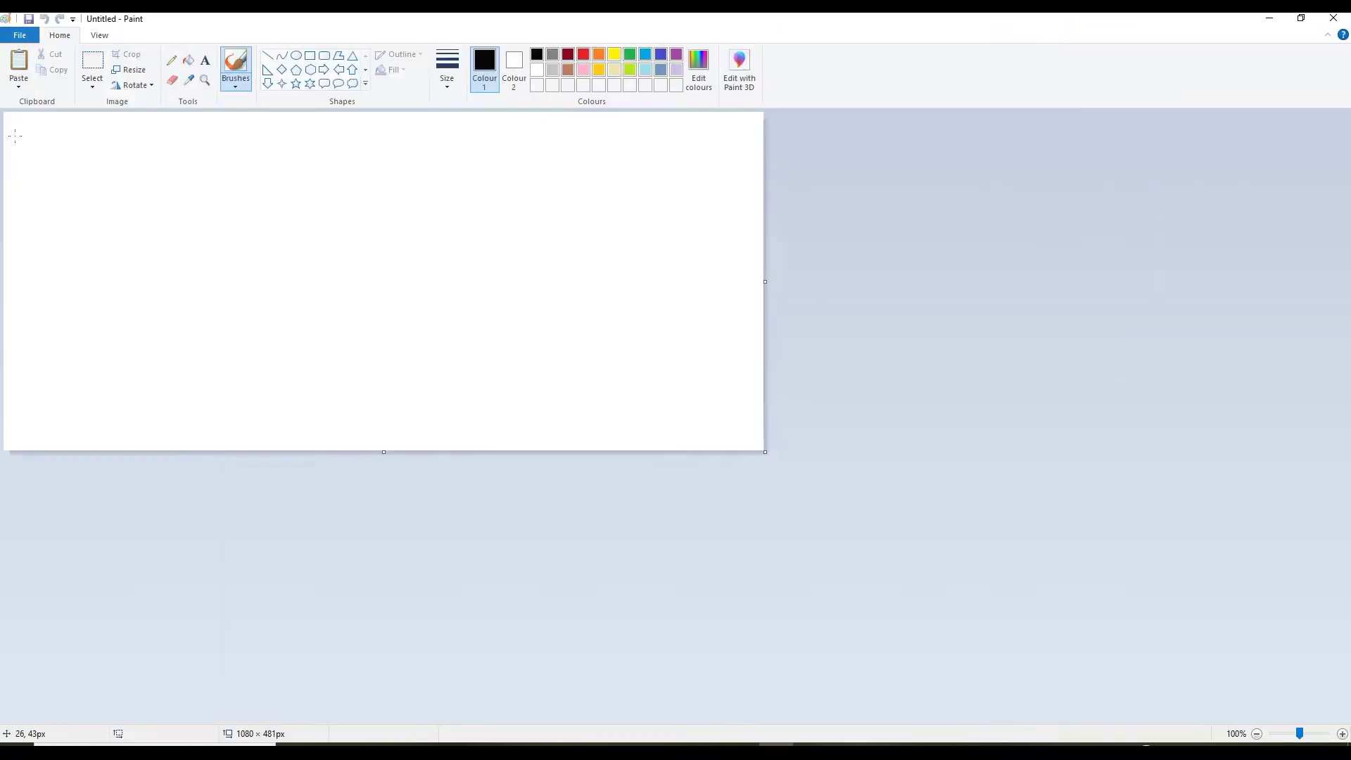
pyautogui.click(19, 62)
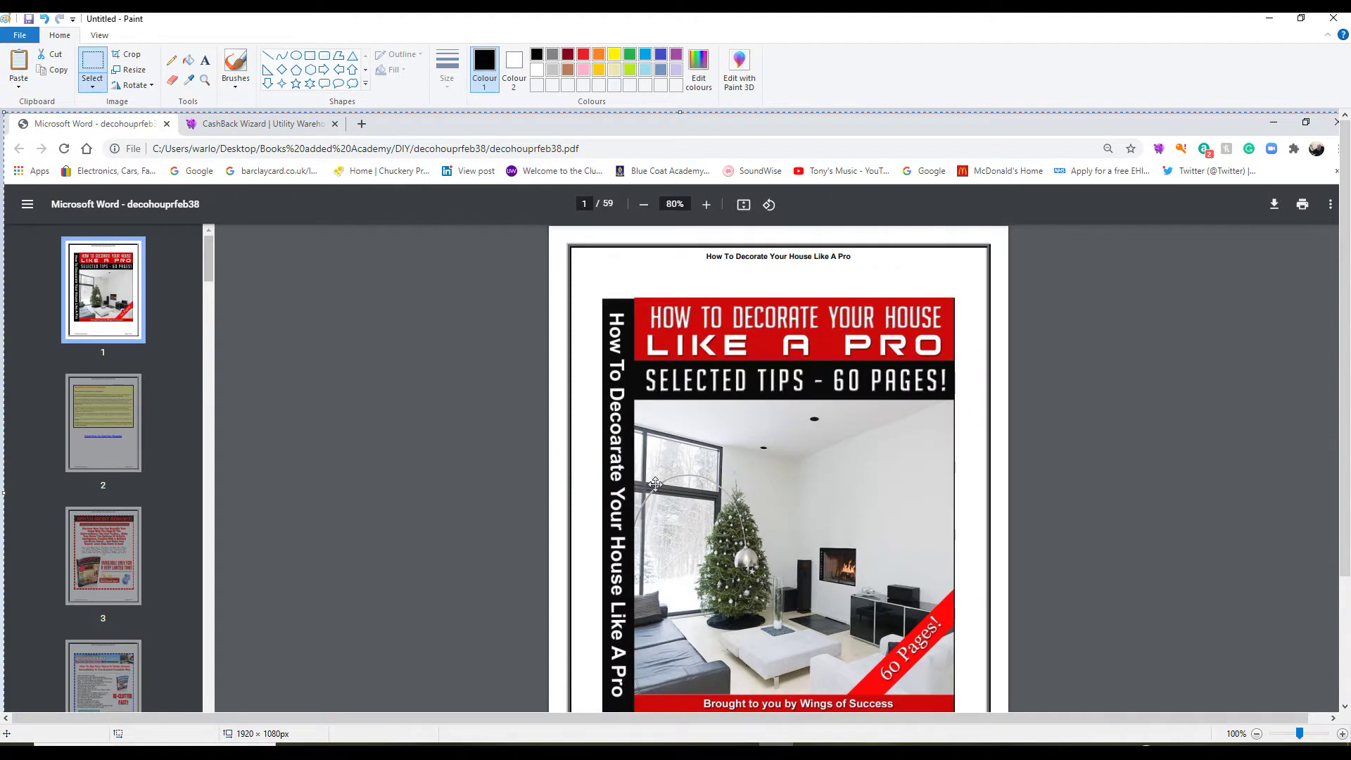
# - Reposition the pasted screenshot to show the whole cover page and crop the picture to that page, about 643 × 835 px
pyautogui.moveTo(809, 464)
pyautogui.mouseDown()
pyautogui.moveTo(838, 393)
pyautogui.moveTo(822, 353)
pyautogui.mouseUp()
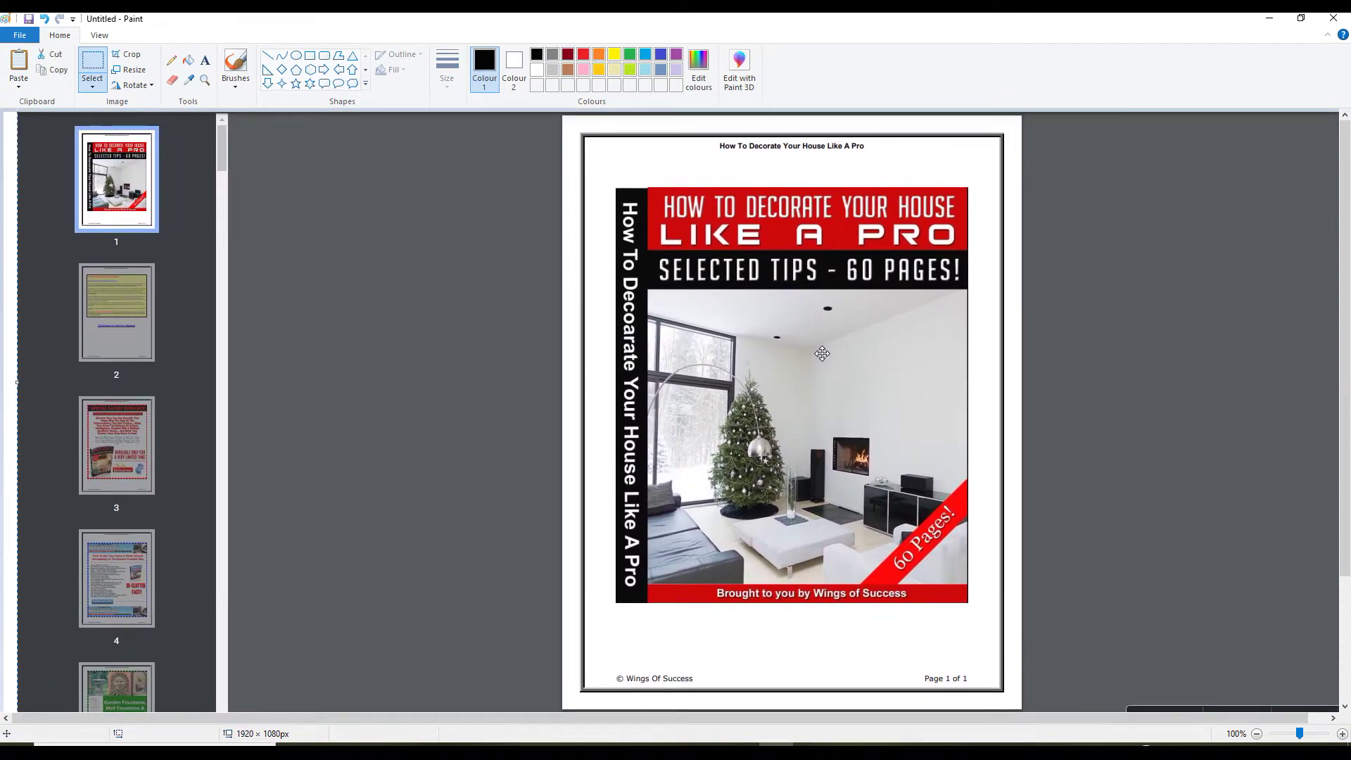
pyautogui.click(97, 63)
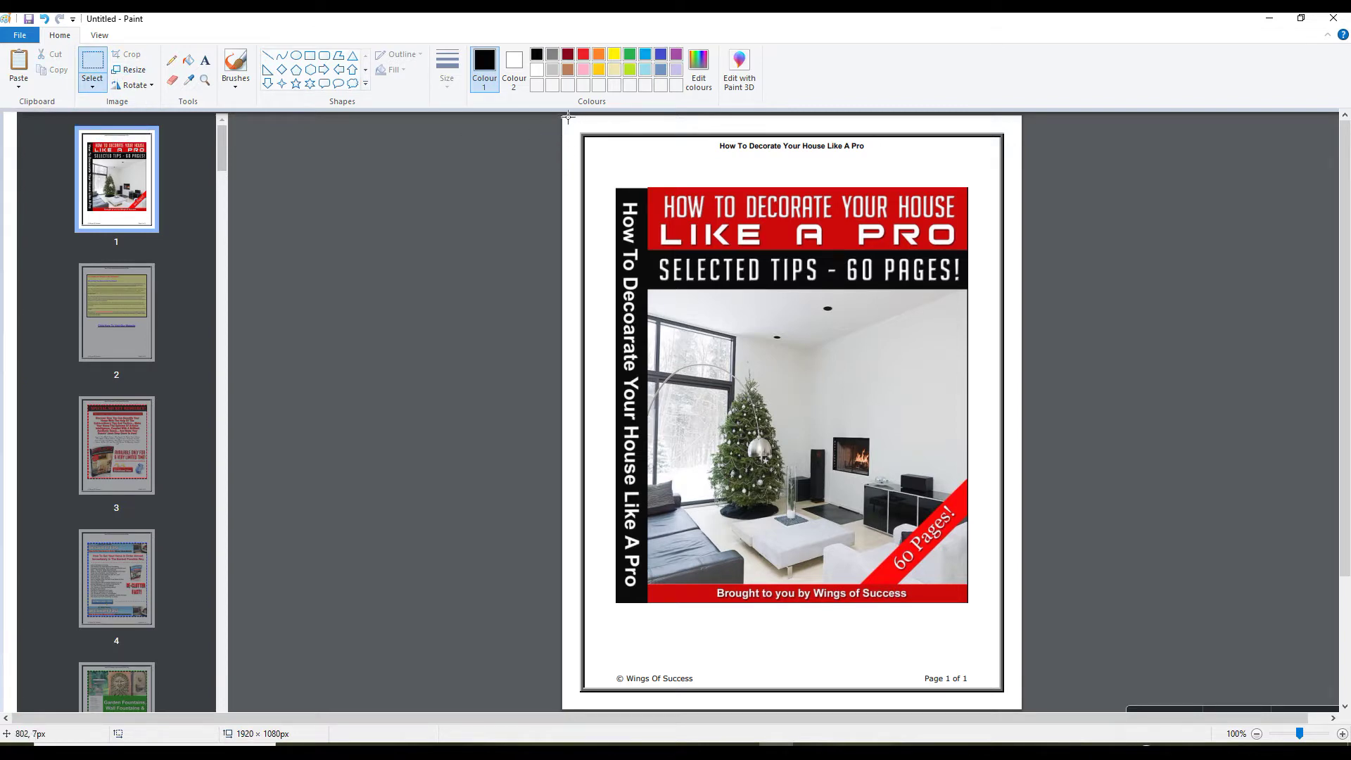
pyautogui.moveTo(566, 116); pyautogui.dragTo(1018, 703)
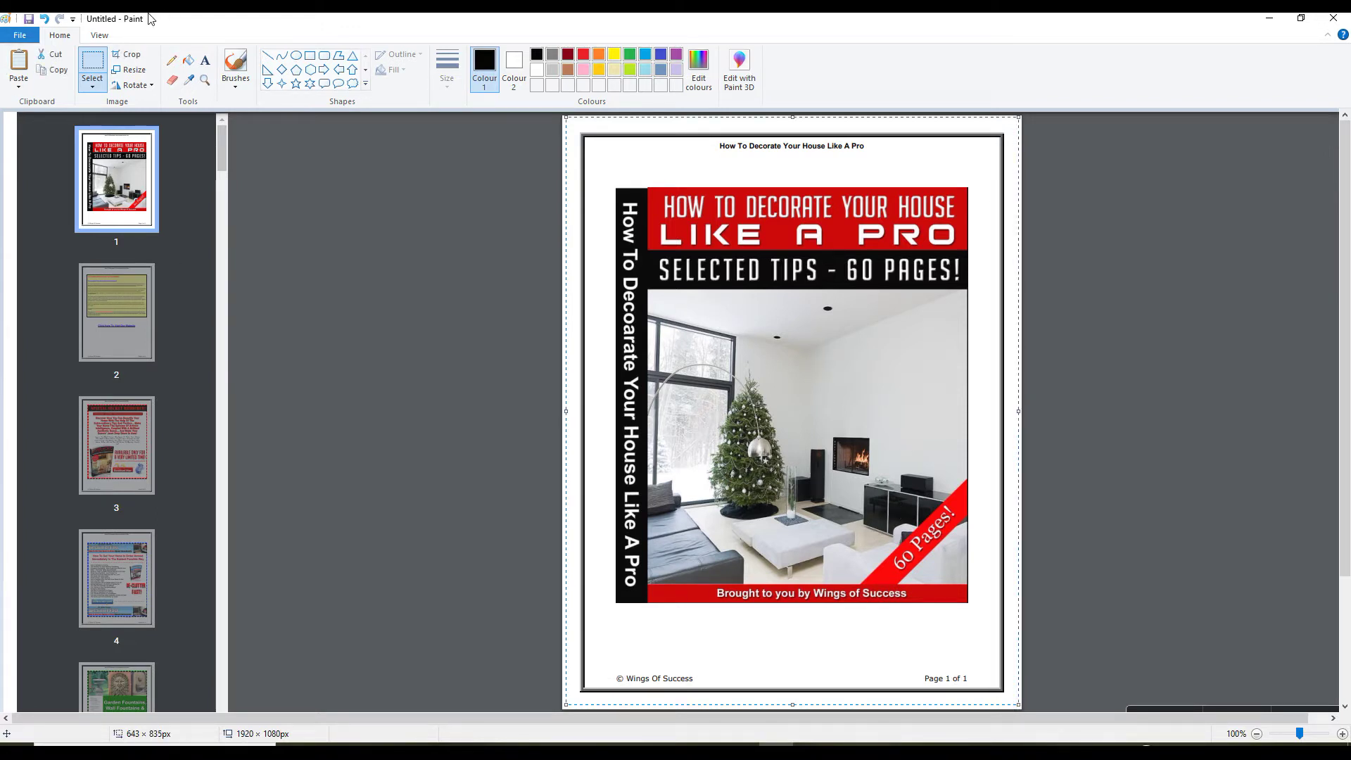
pyautogui.click(131, 56)
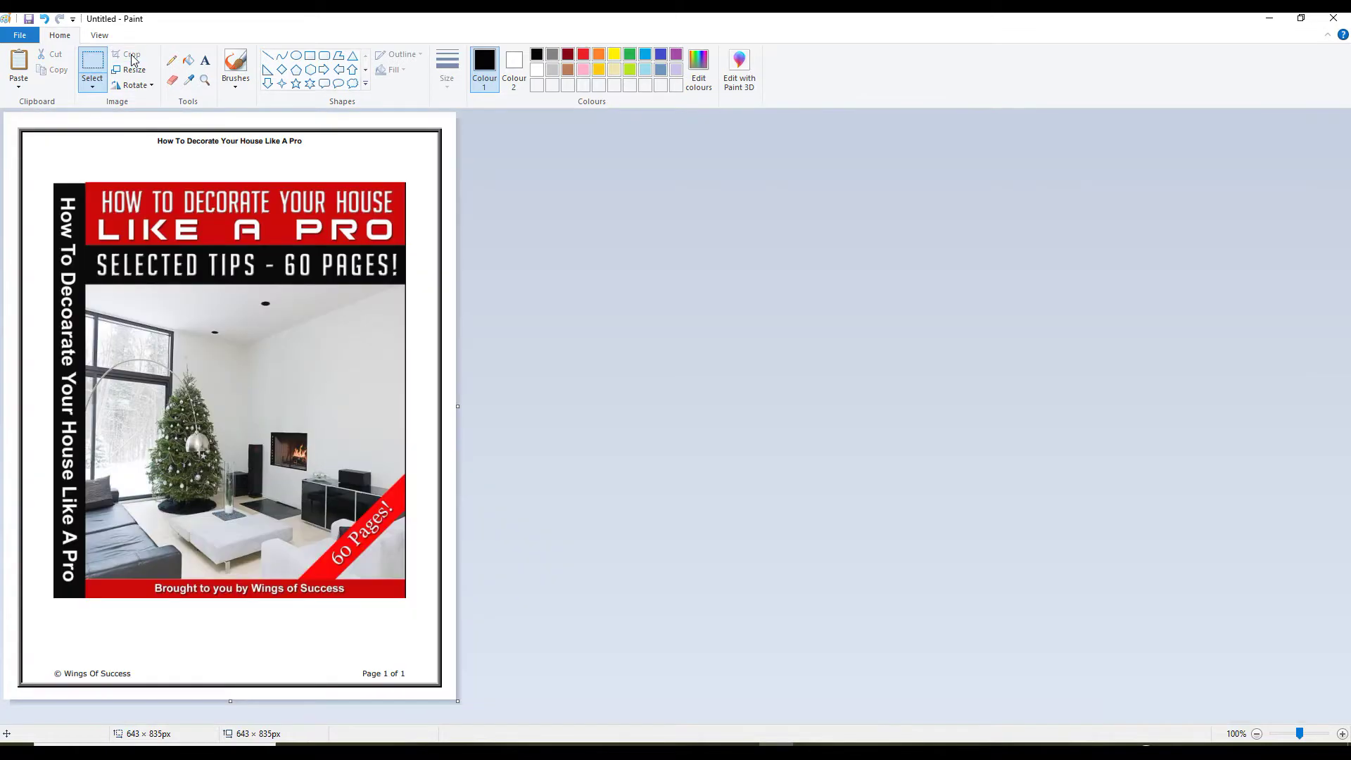
# - Save the cropped cover to the Desktop as a PNG named Decor and close Paint
pyautogui.click(20, 35)
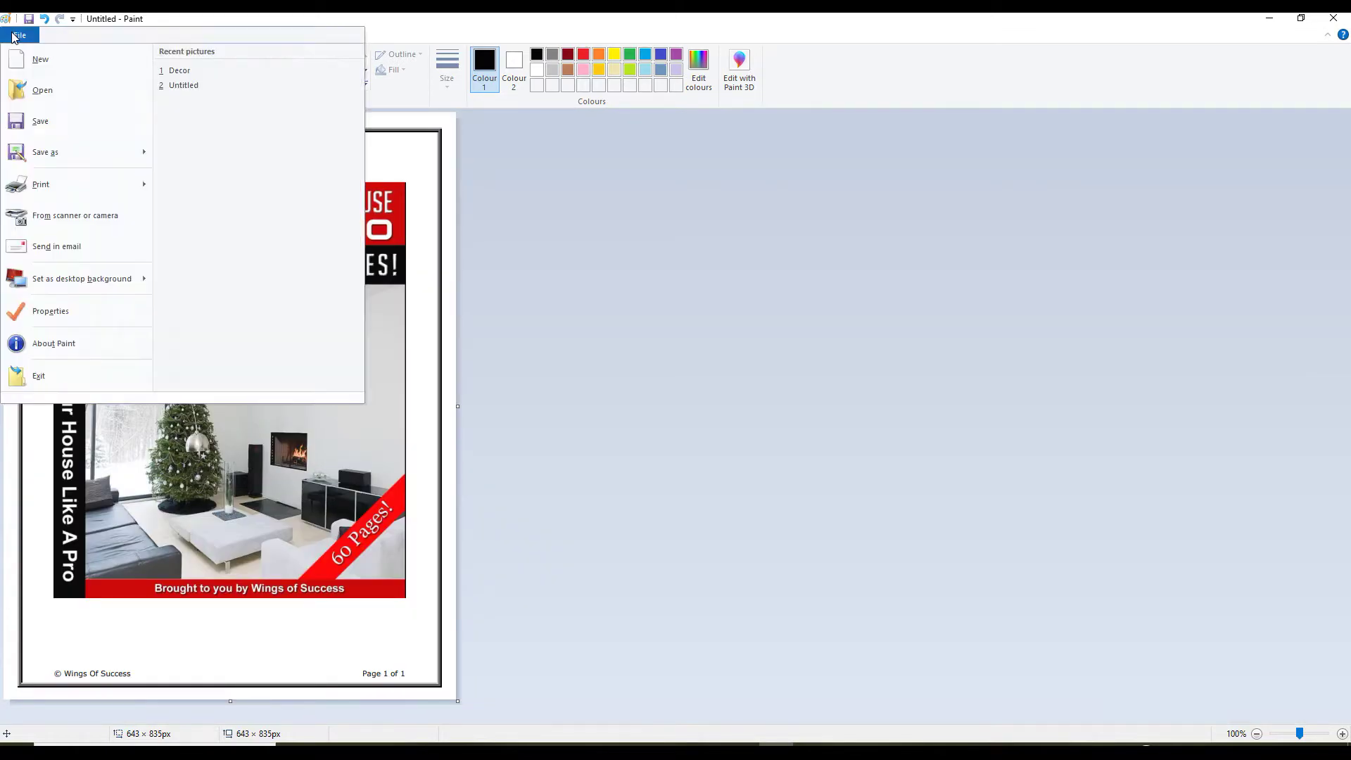
pyautogui.click(63, 154)
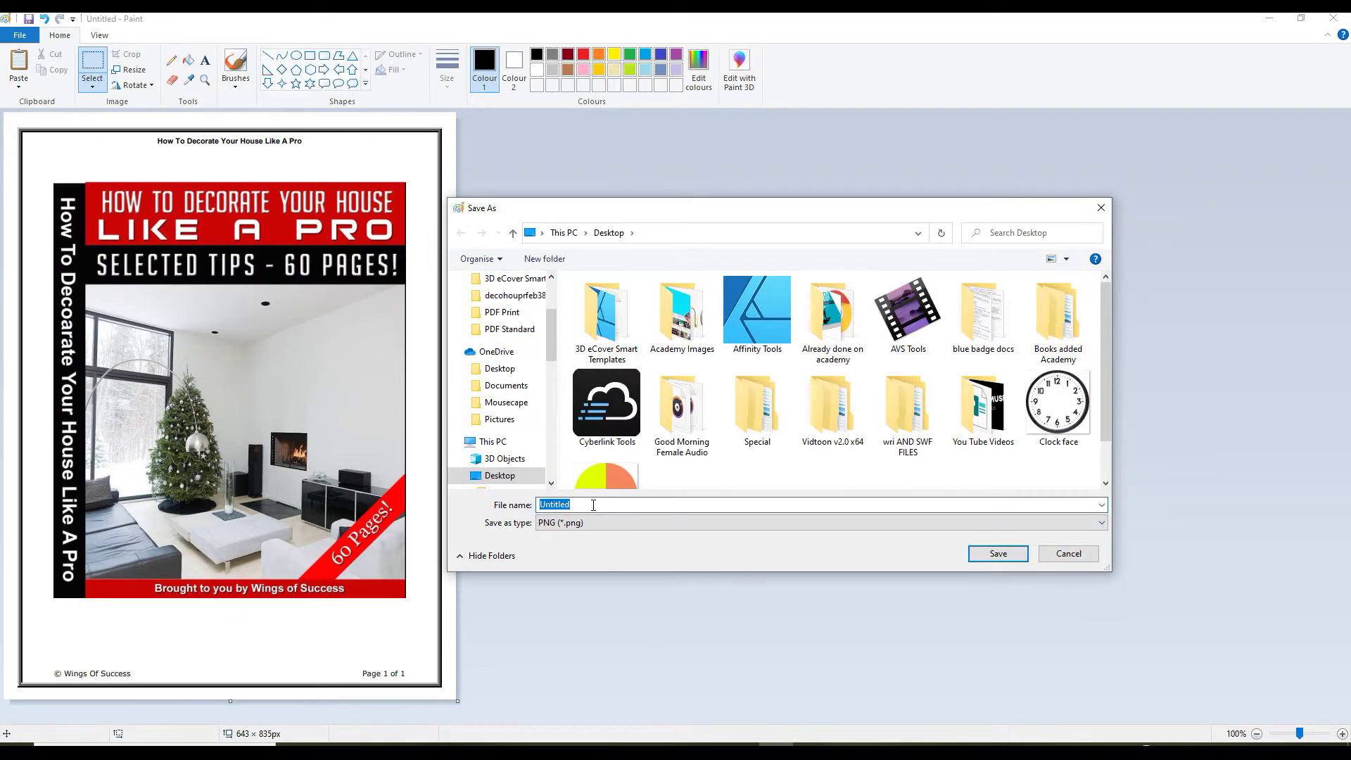
pyautogui.write('Decor')
pyautogui.click(1018, 555)
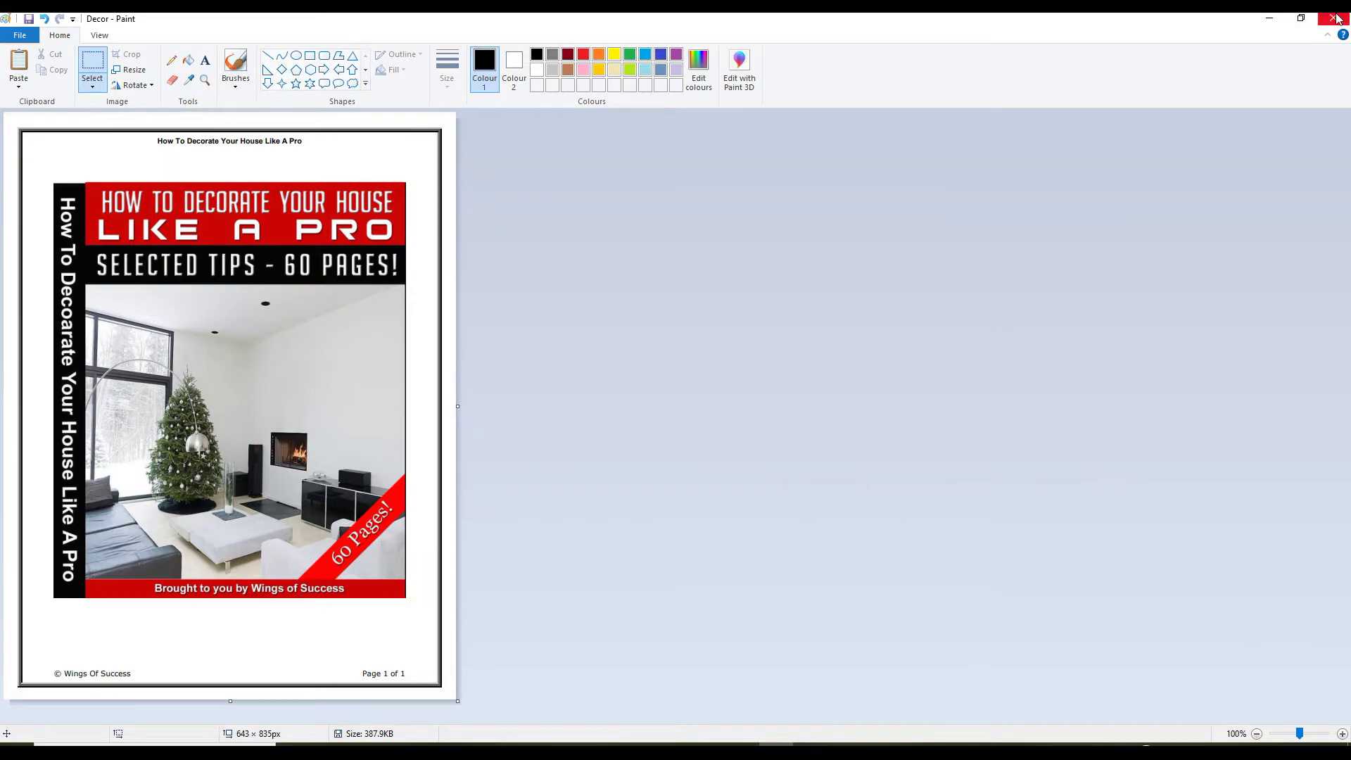
pyautogui.click(1334, 18)
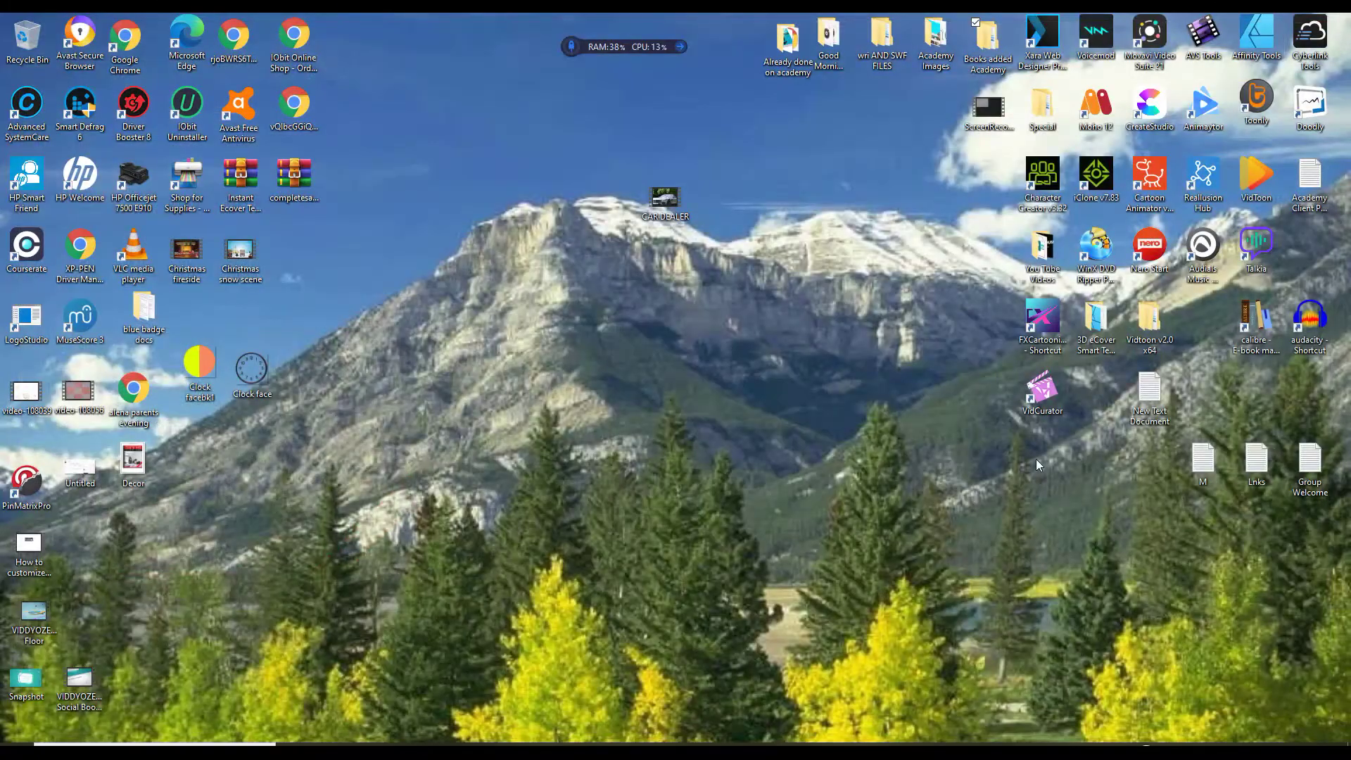
# - Launch Affinity Designer from the Affinity Tools folder, close that folder, and dismiss the welcome screen
pyautogui.doubleClick(1262, 43)
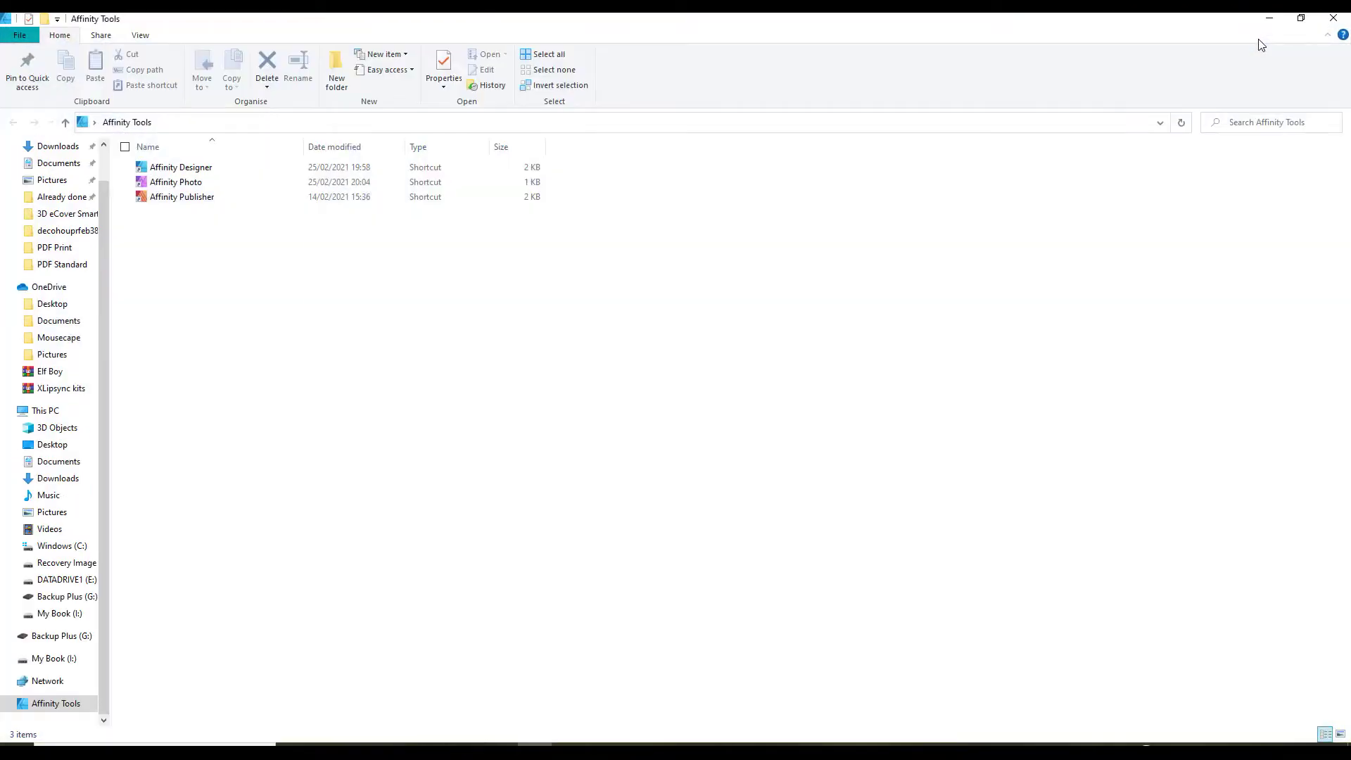
pyautogui.doubleClick(179, 168)
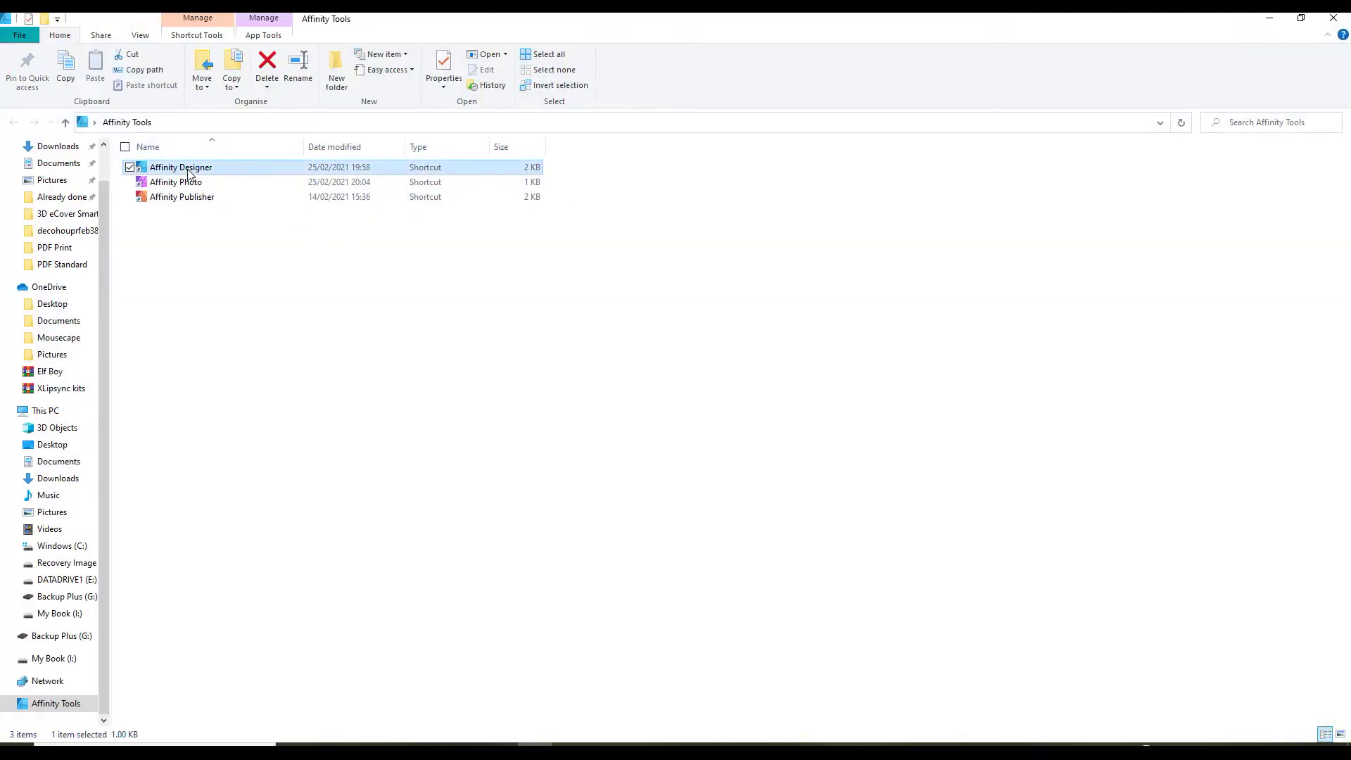
pyautogui.click(1333, 17)
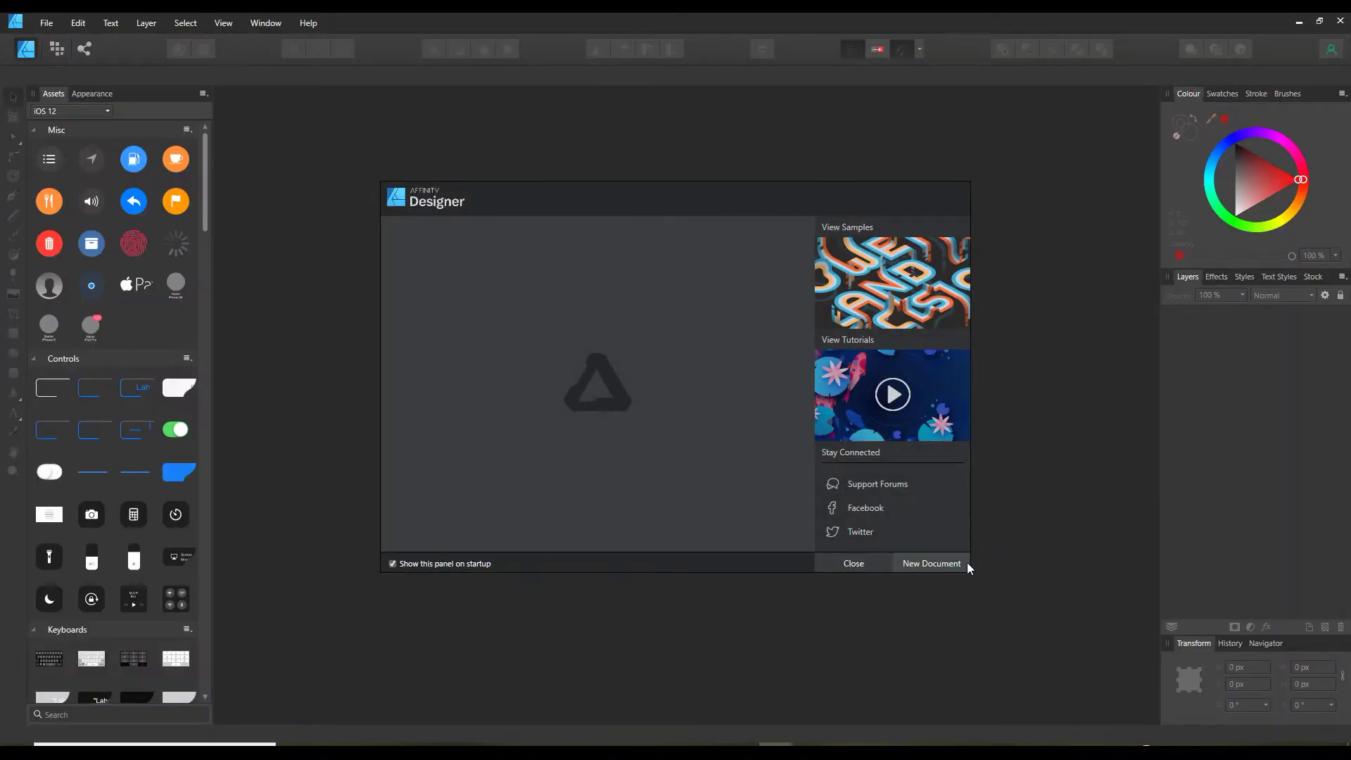
pyautogui.click(854, 563)
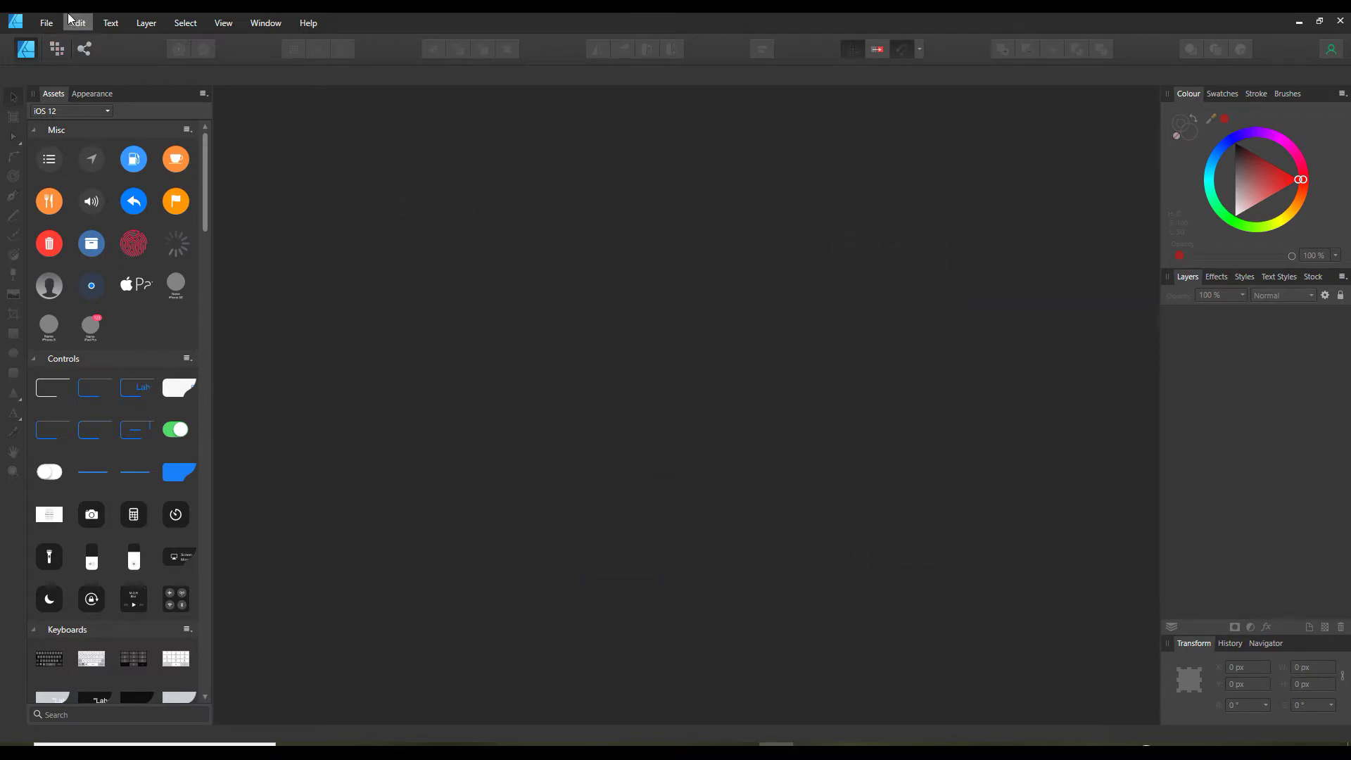
# - Open the Magazine 2 template from the 3D eCover Smart Templates folder on the Desktop
pyautogui.click(48, 27)
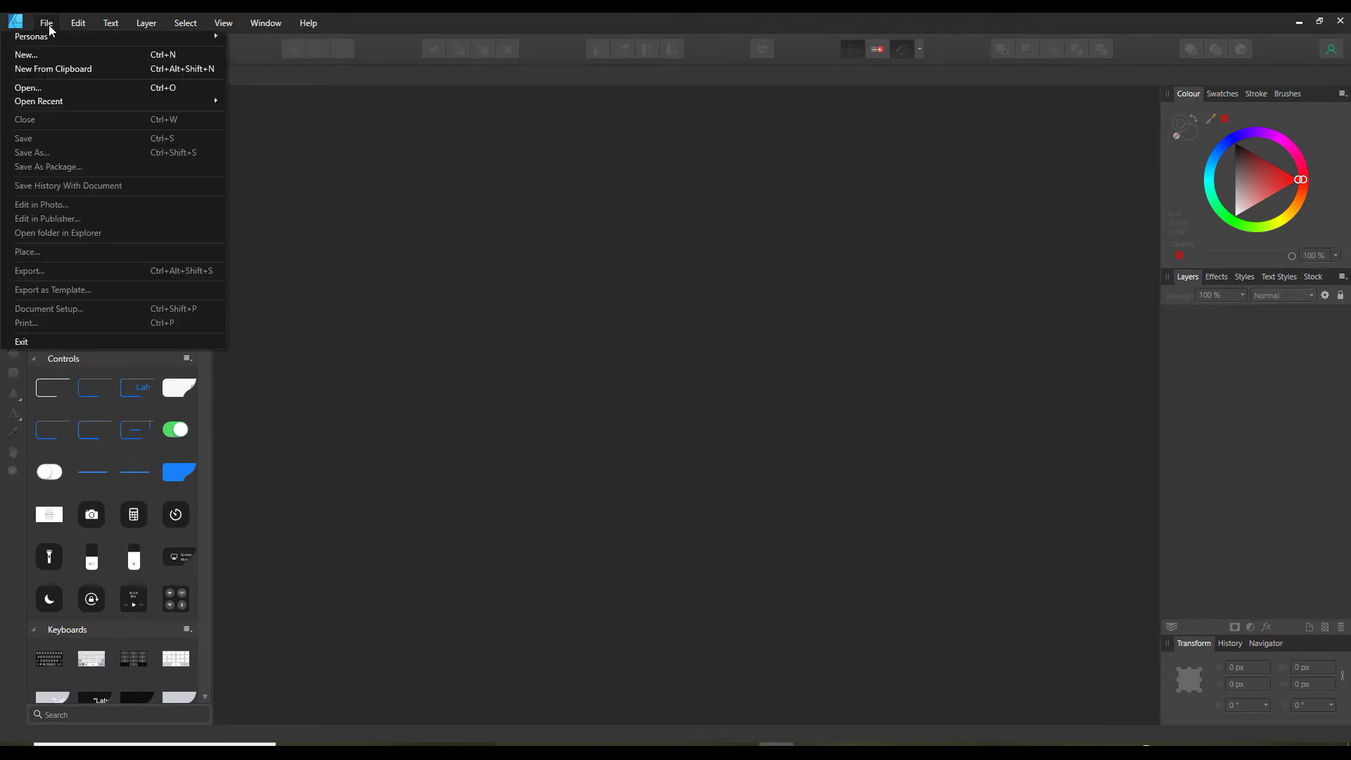
pyautogui.click(37, 88)
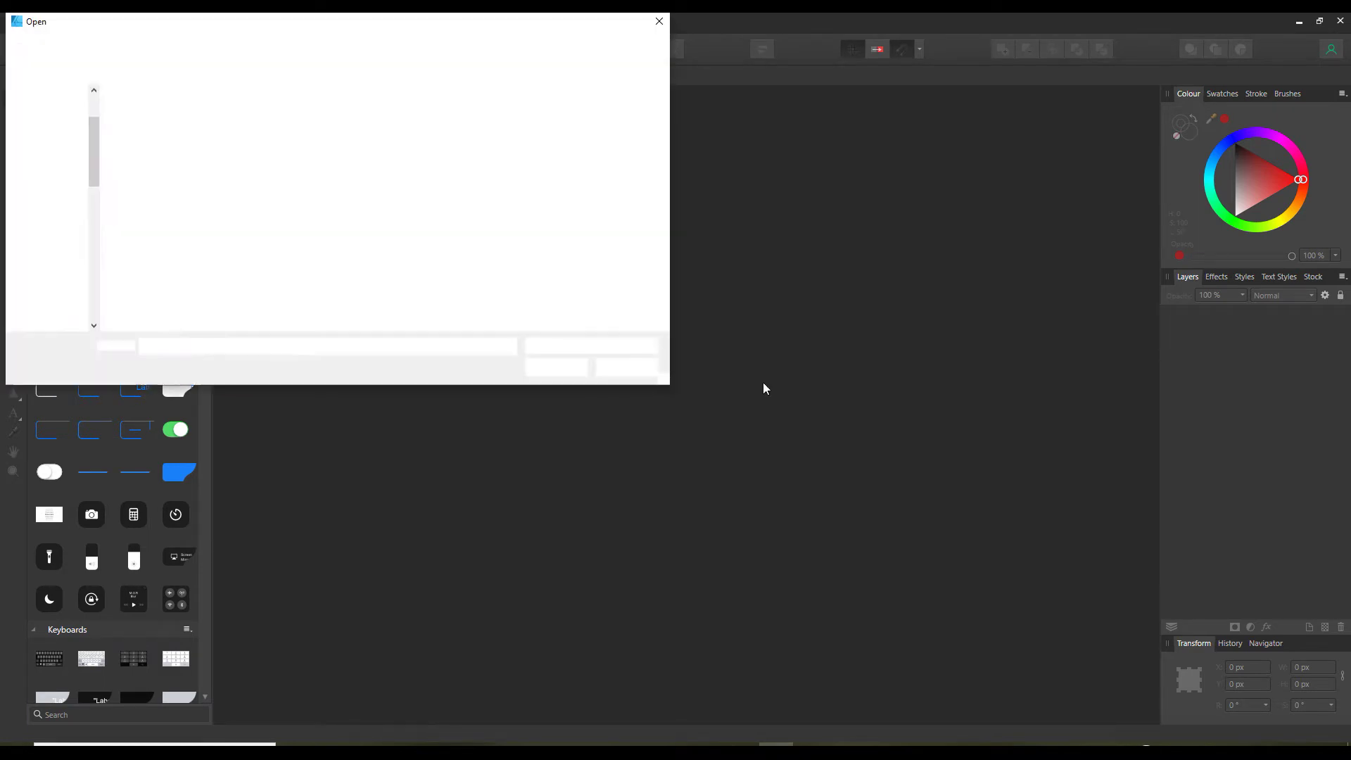
pyautogui.click(150, 133)
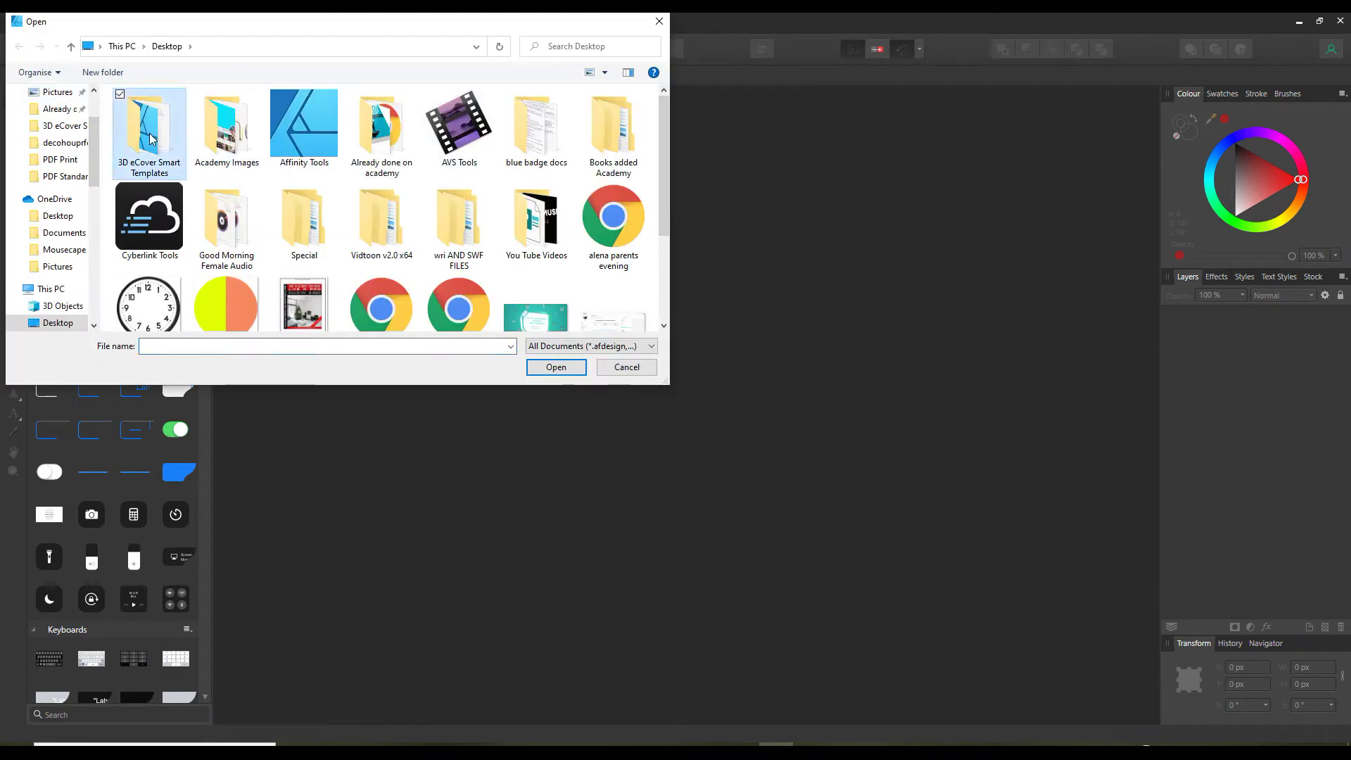
pyautogui.doubleClick(144, 124)
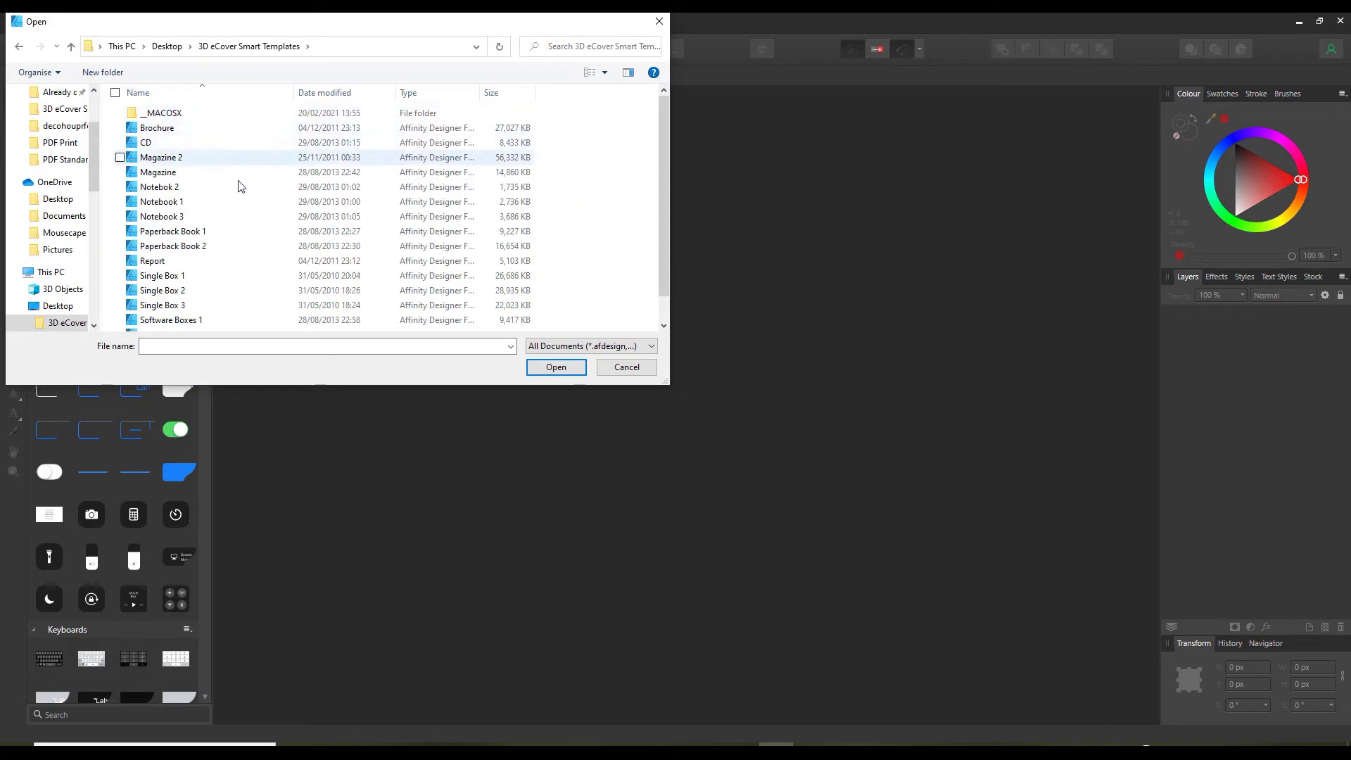
pyautogui.click(215, 159)
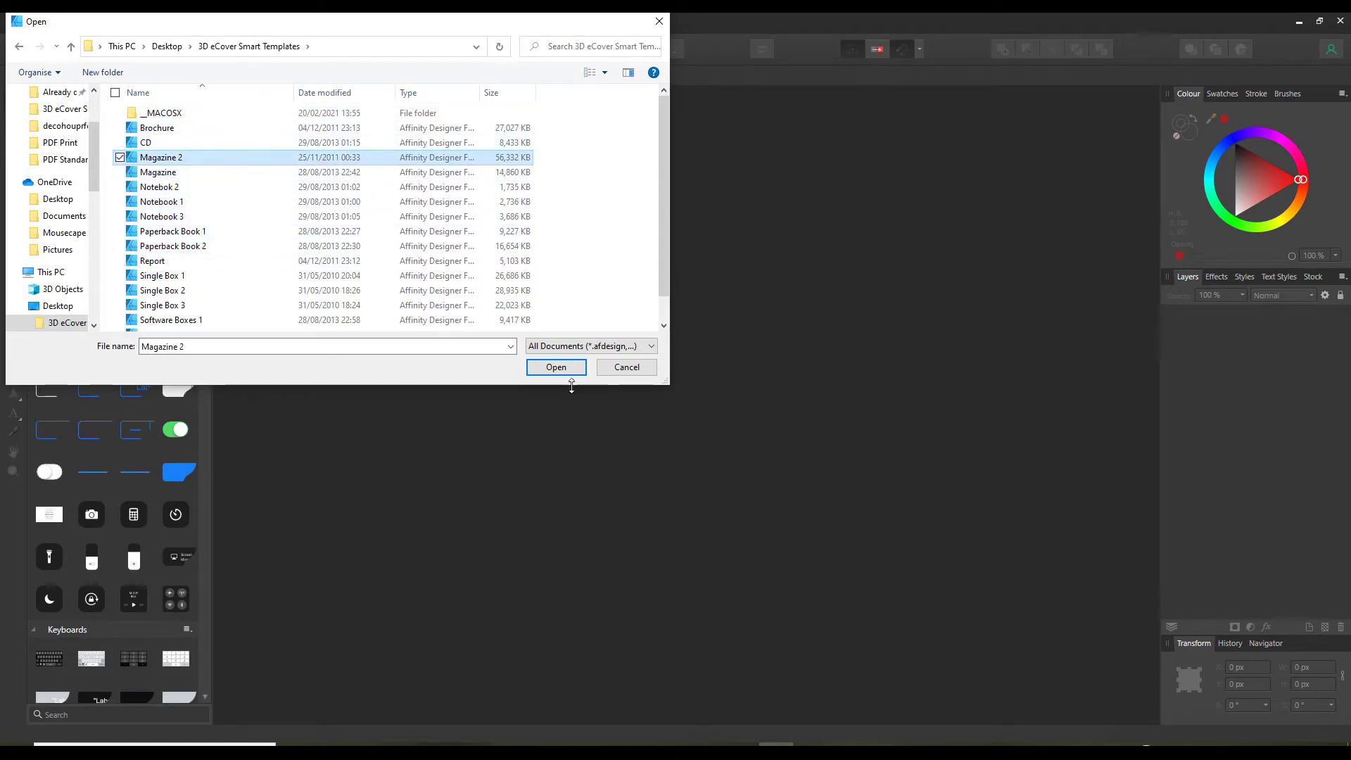
pyautogui.click(556, 367)
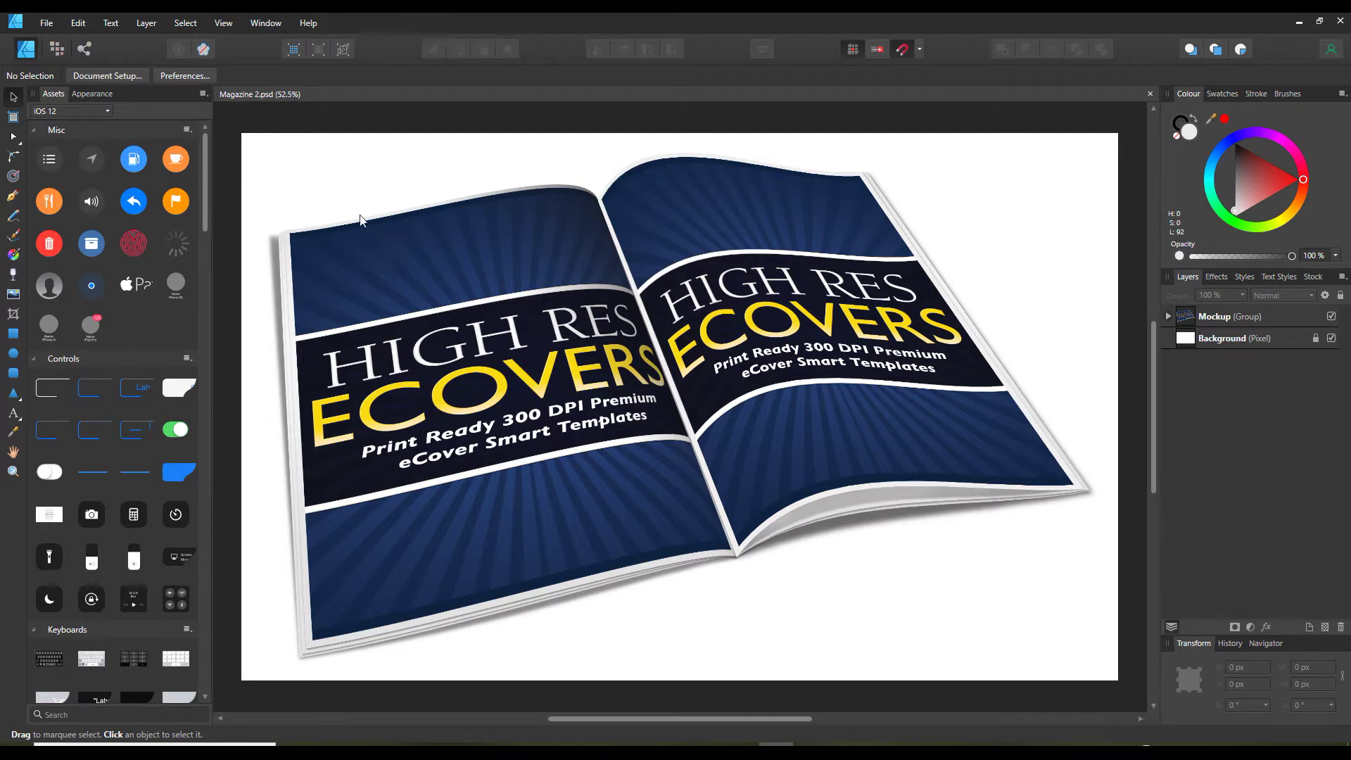
# - Place the Decor image from the Desktop at its original size over the lower part of the magazine's right page
pyautogui.click(21, 293)
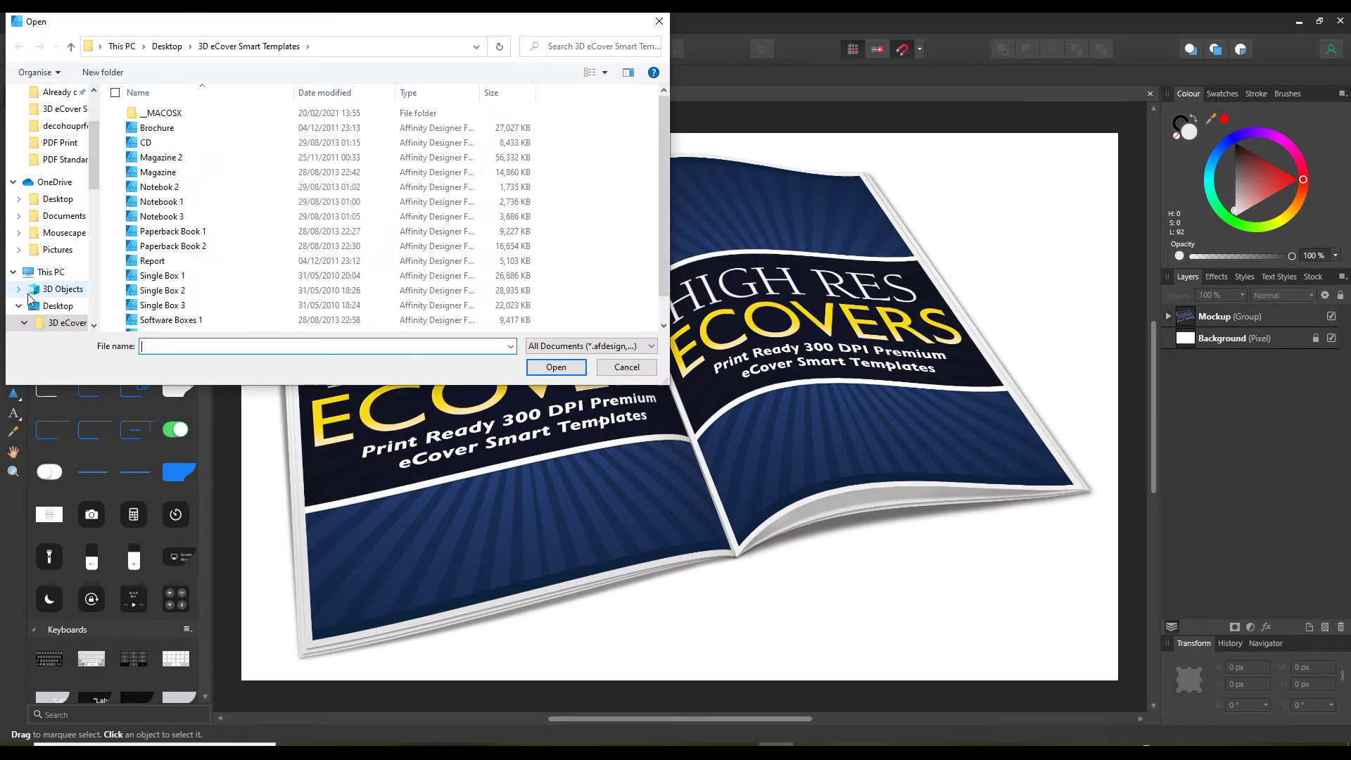
pyautogui.click(169, 47)
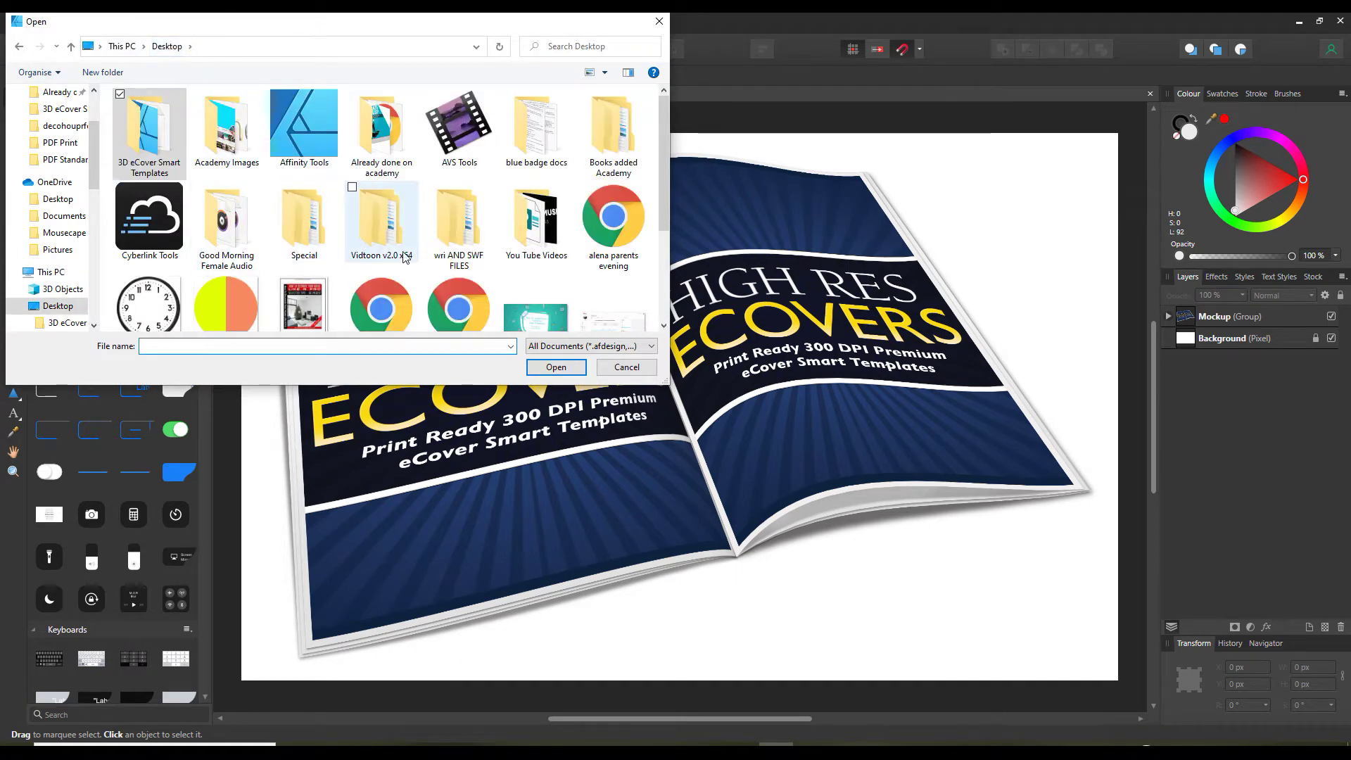
pyautogui.scroll(-3, 394, 253)
pyautogui.click(306, 147)
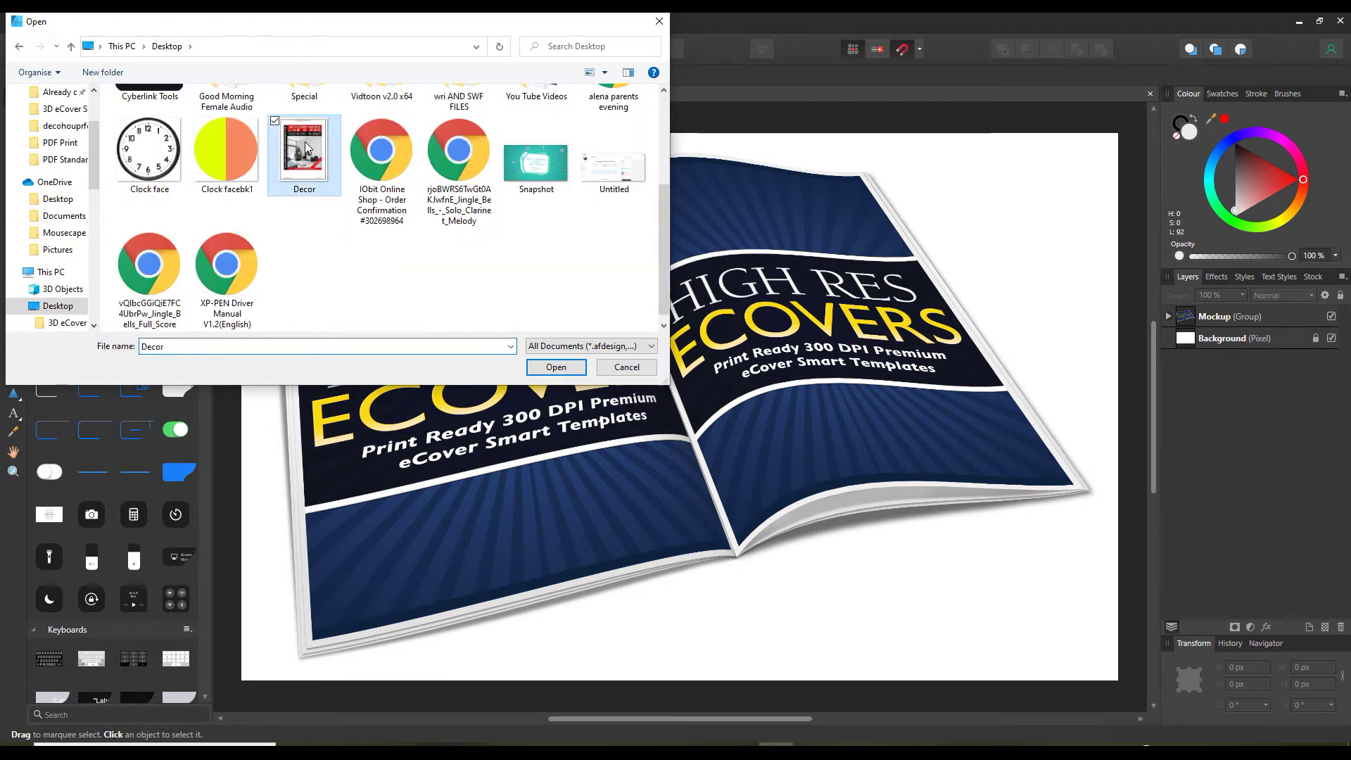
pyautogui.click(844, 314)
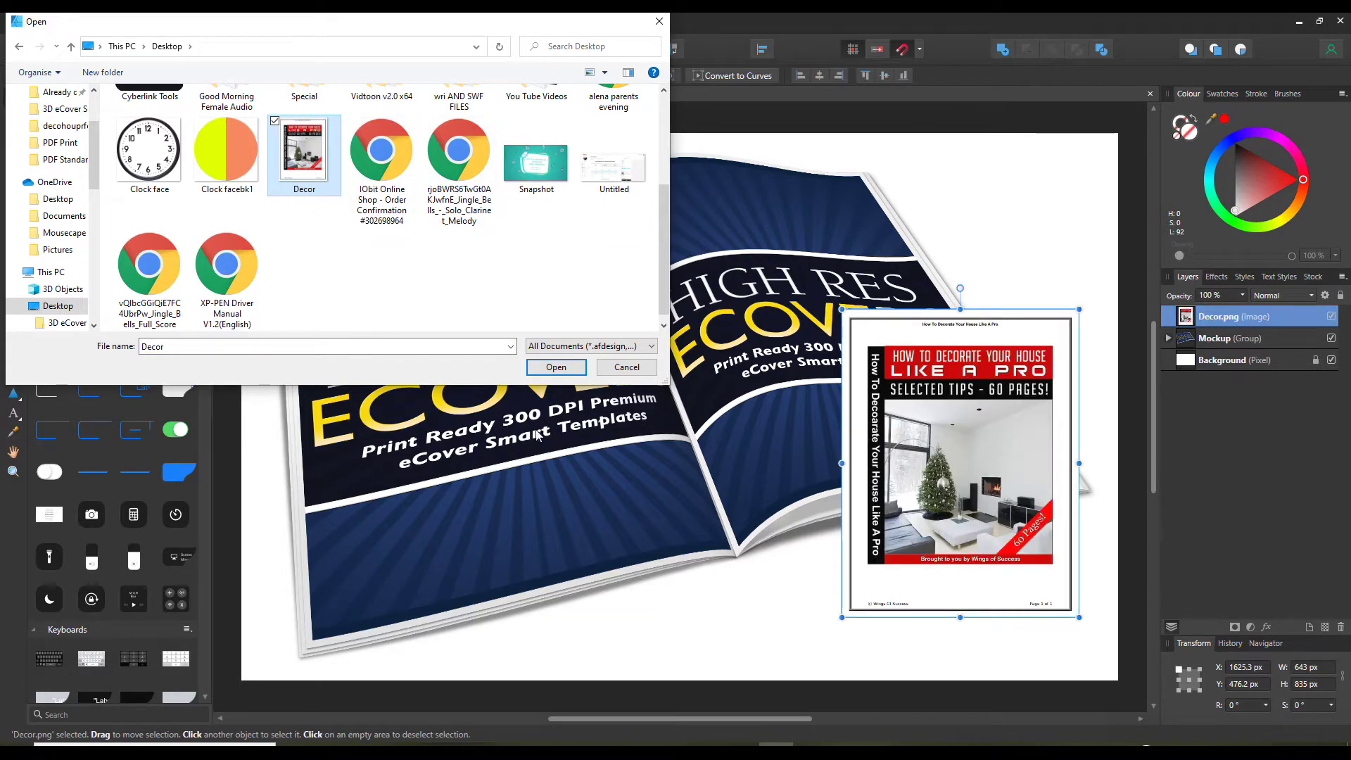
# - Place a second Decor image about 645 × 838 px over the left page and move the first copy up onto the right page
pyautogui.click(556, 367)
pyautogui.moveTo(420, 478); pyautogui.dragTo(586, 577)
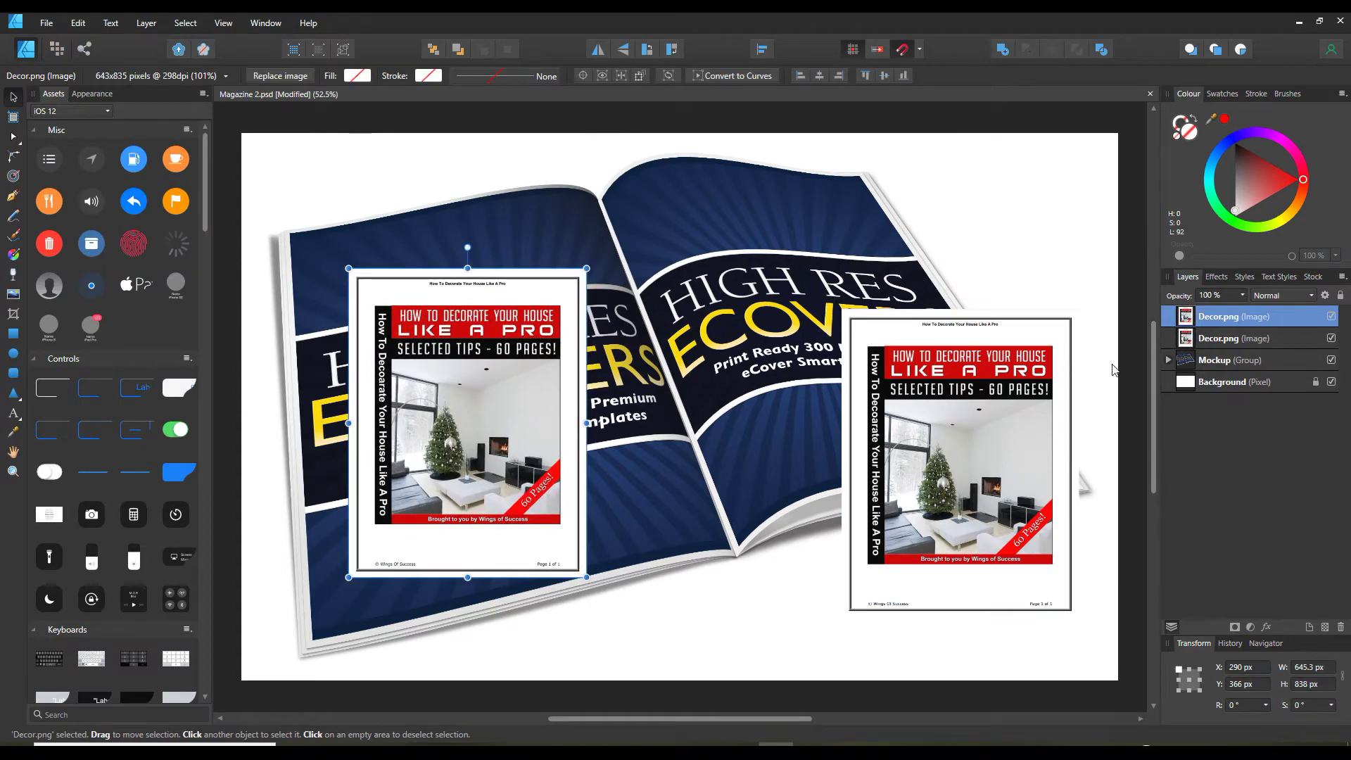
pyautogui.click(984, 567)
pyautogui.moveTo(989, 568); pyautogui.dragTo(869, 461)
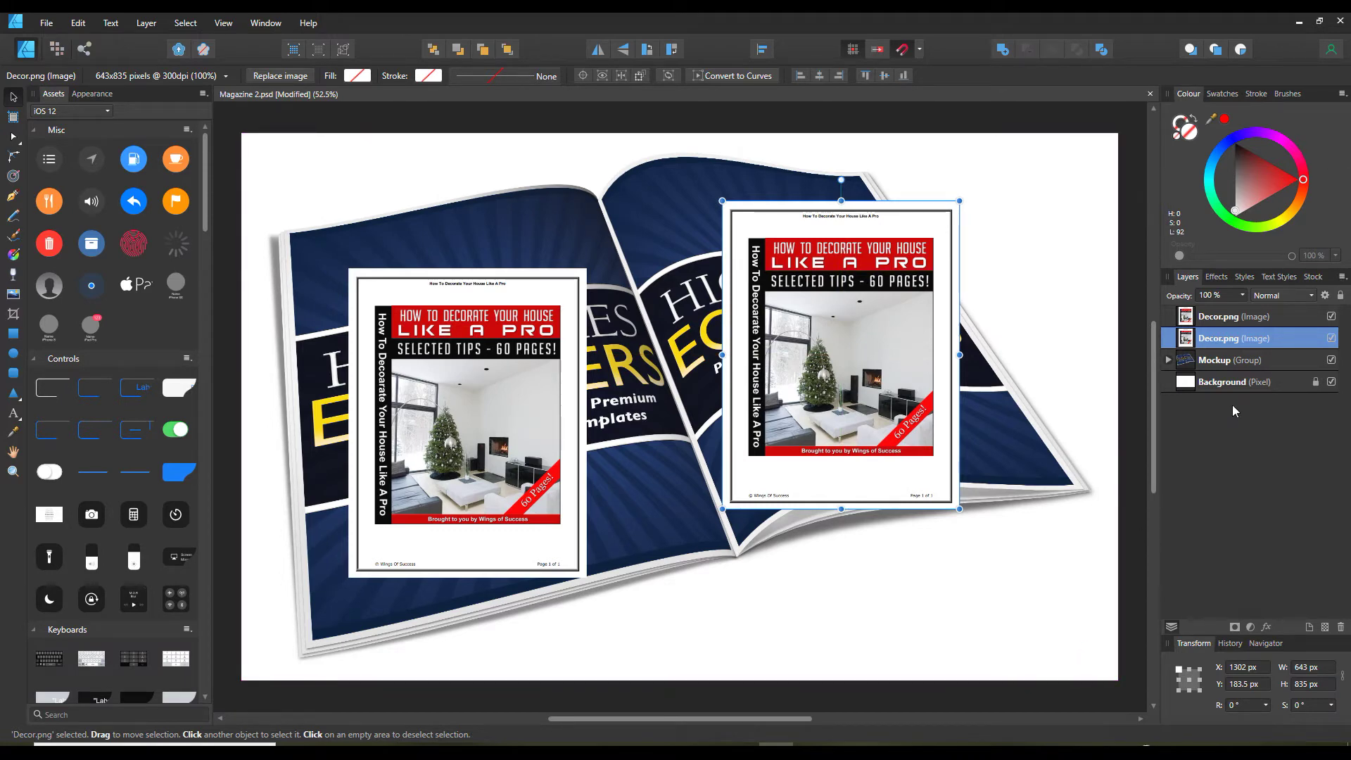
# - Expand the Mockup and Right Side groups and nest the right page's Decor image inside the Right Side's editable content layer
pyautogui.click(1168, 359)
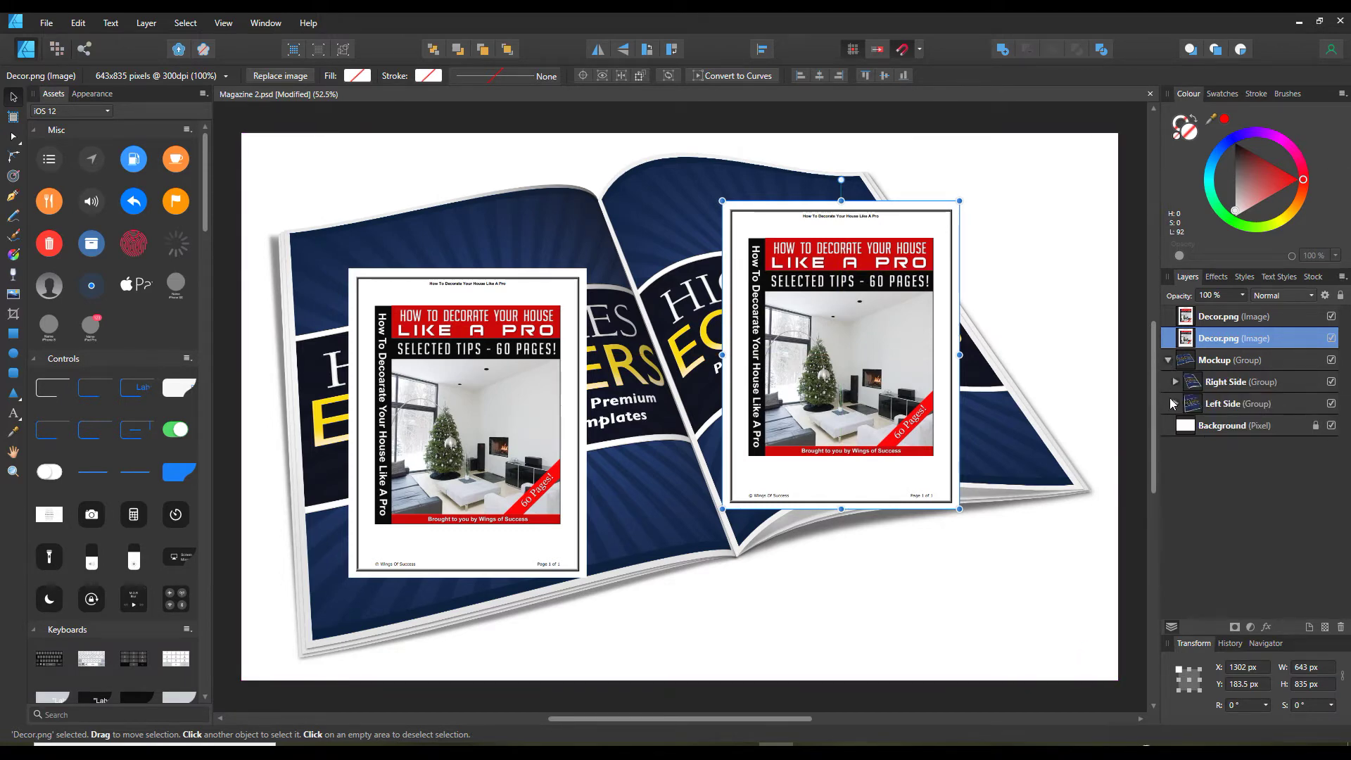
pyautogui.click(1174, 382)
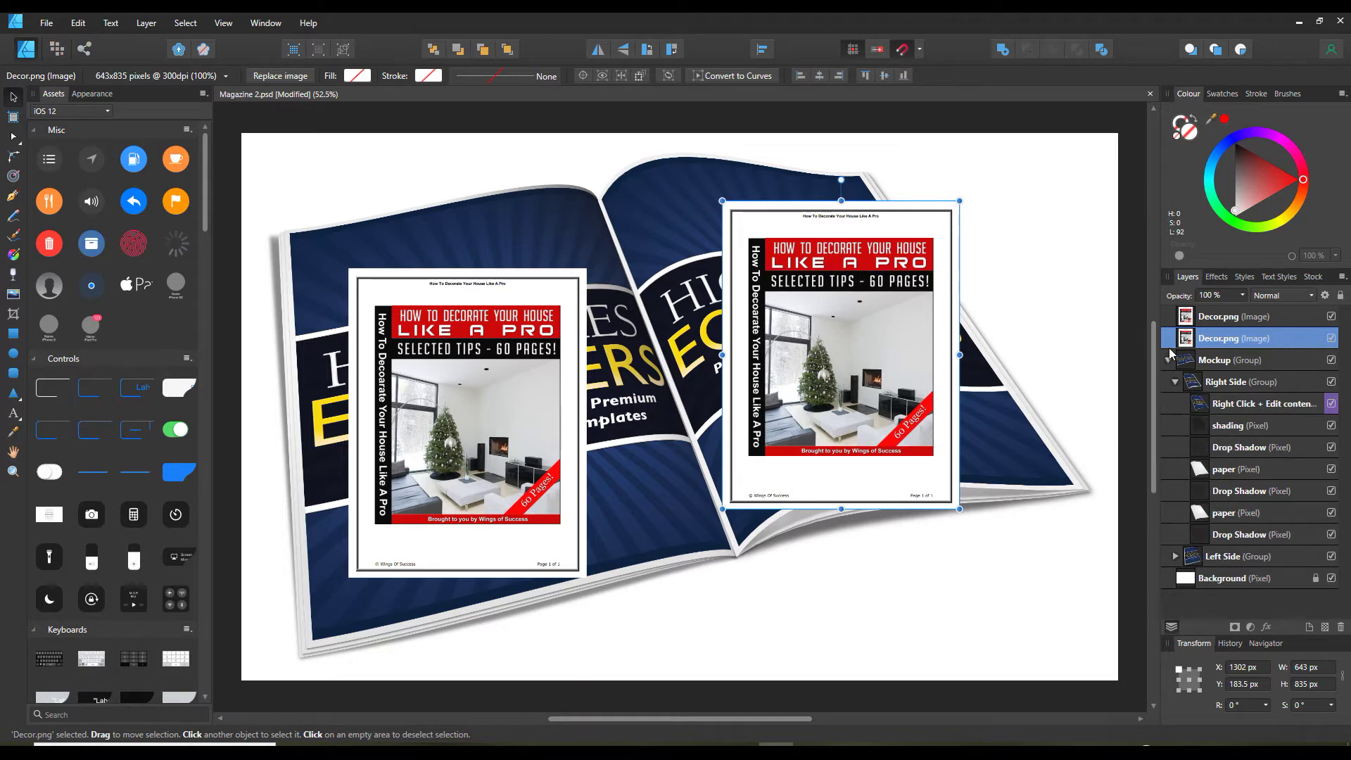
pyautogui.doubleClick(1244, 338)
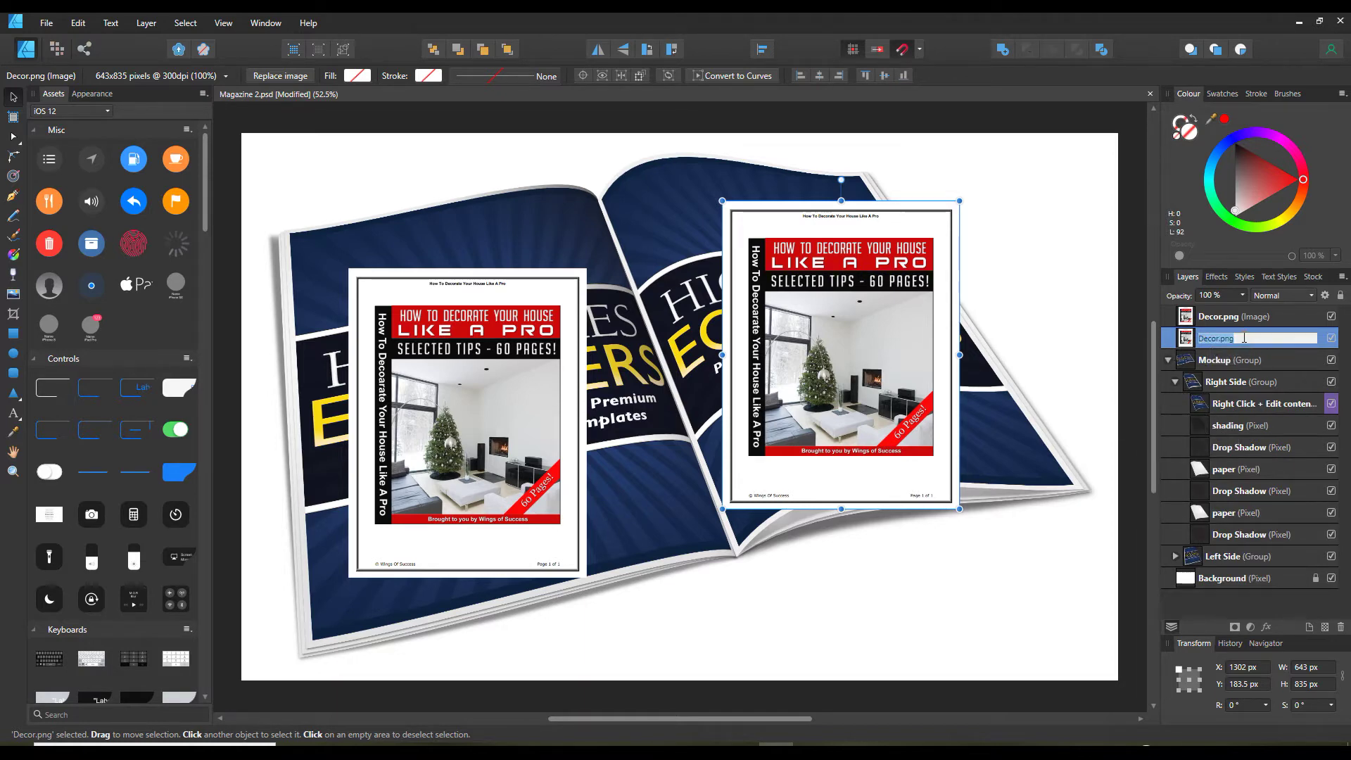
pyautogui.moveTo(1186, 339); pyautogui.dragTo(1242, 414)
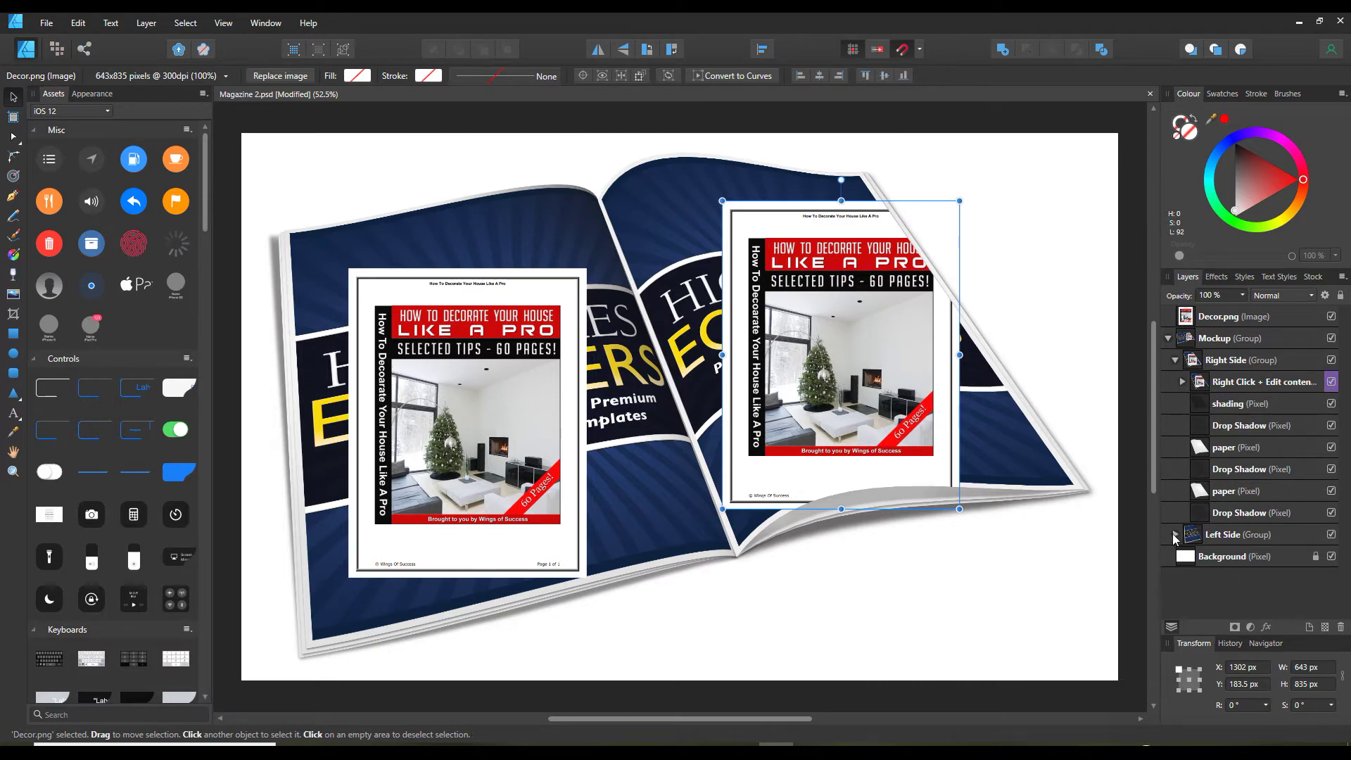
# - Collapse the Right Side group and nest the remaining Decor image inside the Left Side group's editable content layer
pyautogui.click(1176, 365)
pyautogui.click(1176, 362)
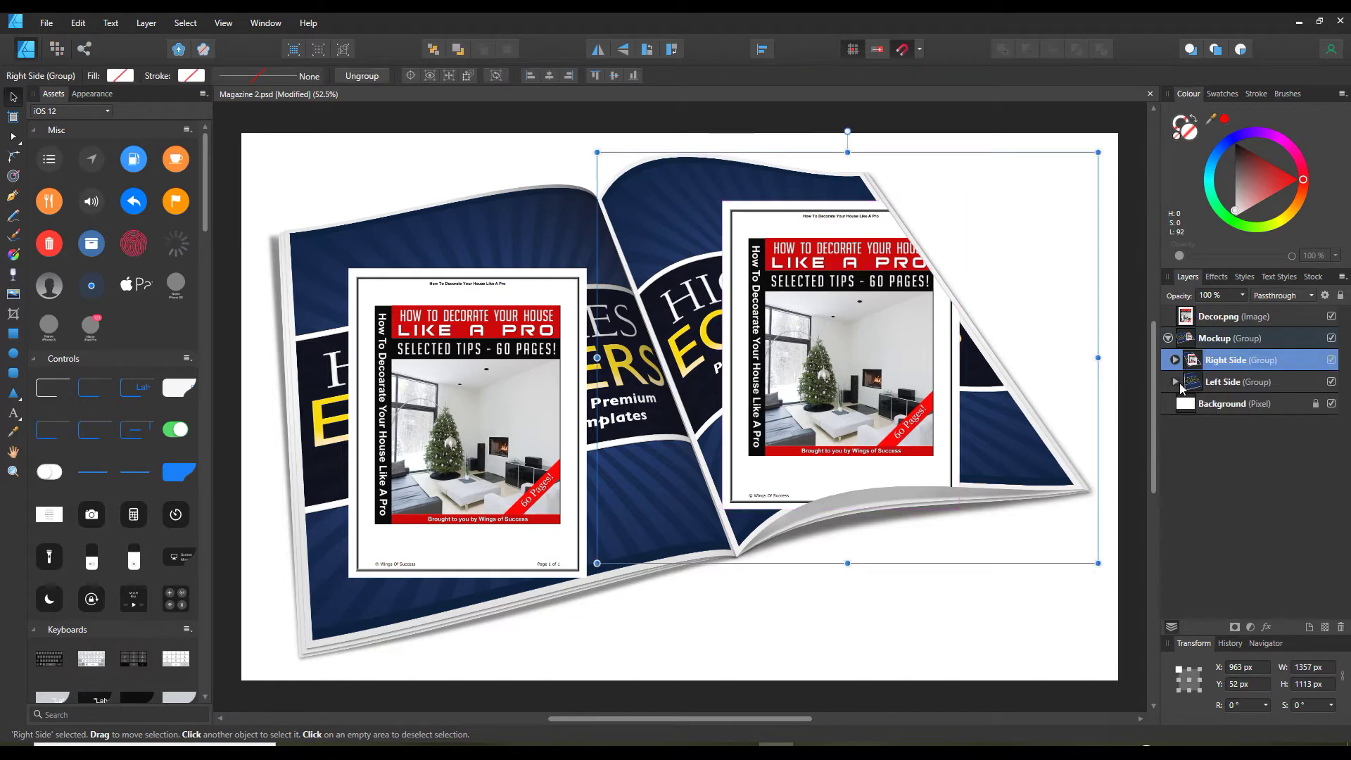
pyautogui.click(1175, 382)
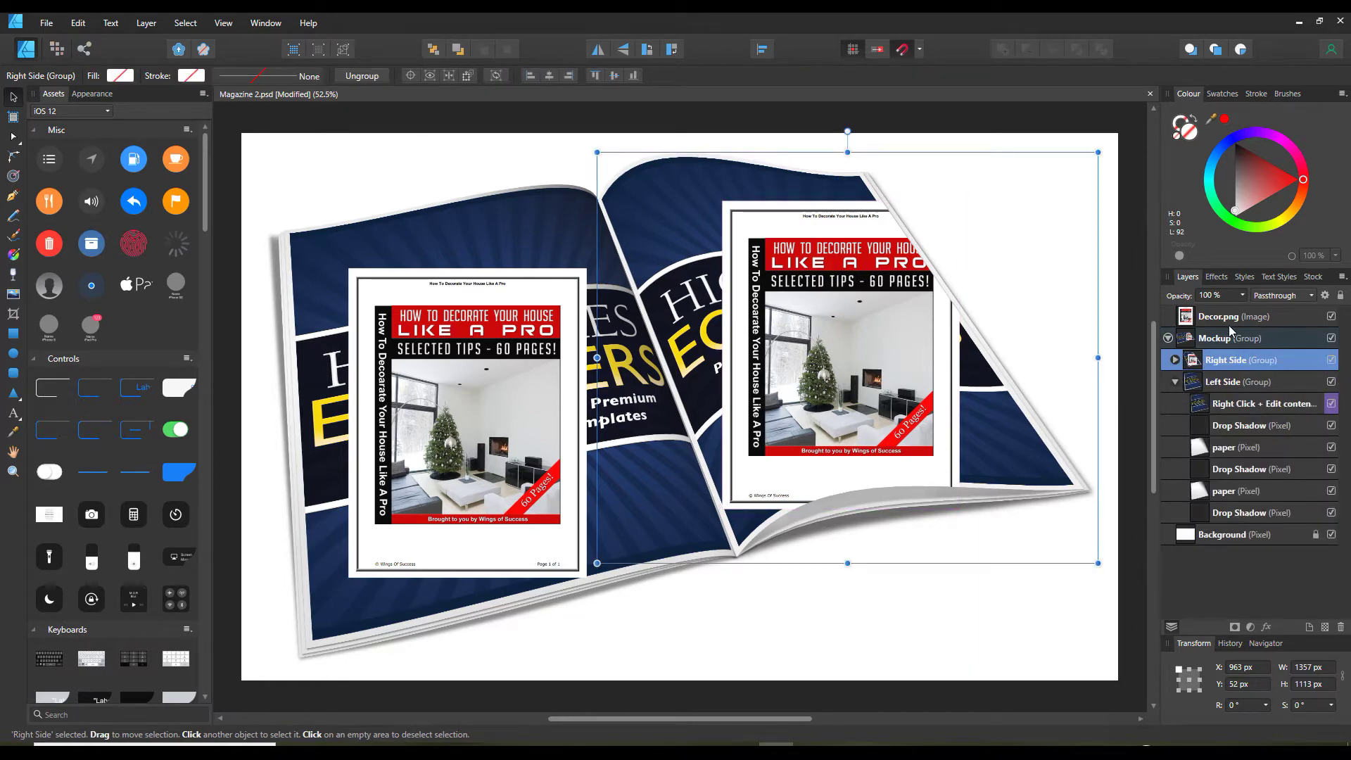
pyautogui.moveTo(1256, 325); pyautogui.dragTo(1261, 408)
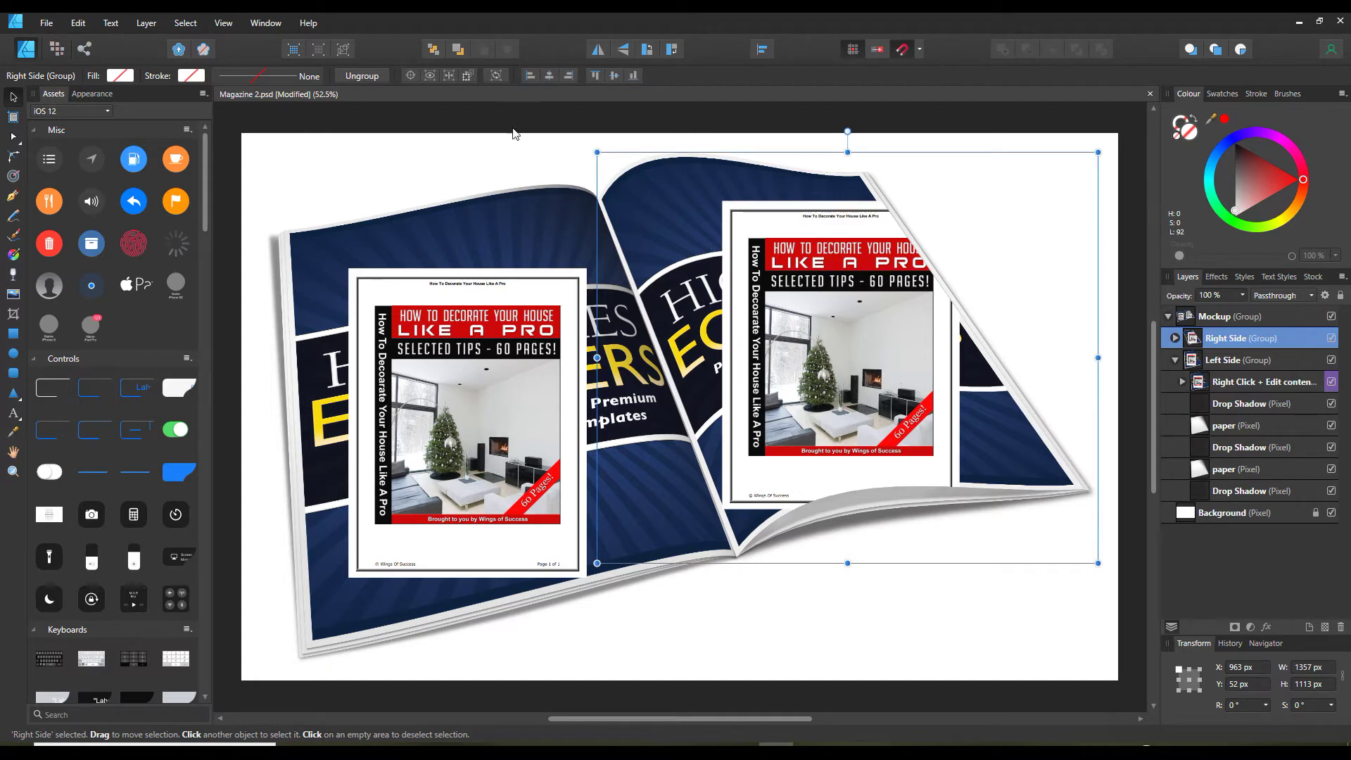
# - Send the mockup to Affinity Photo for editing and select the Decor image nested in the Right Side group's content layer
pyautogui.click(44, 25)
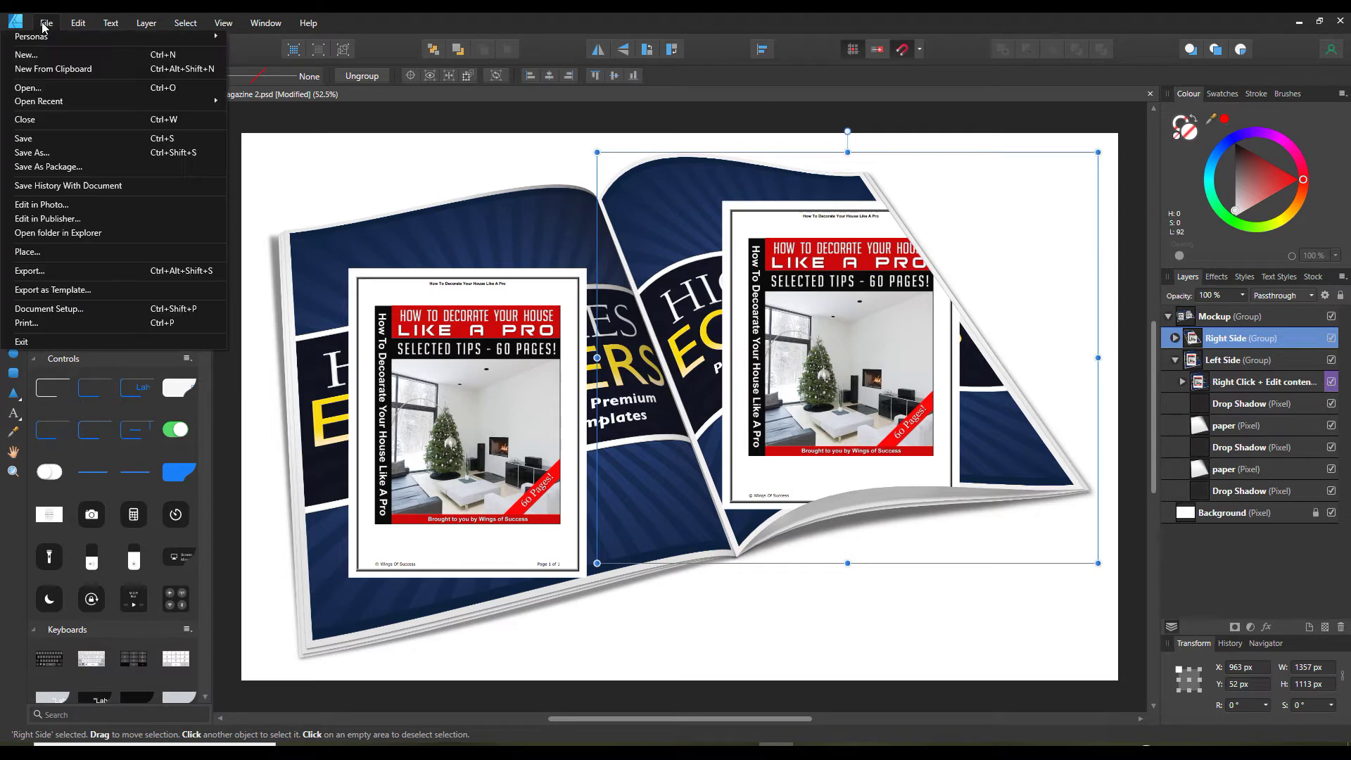
pyautogui.click(60, 208)
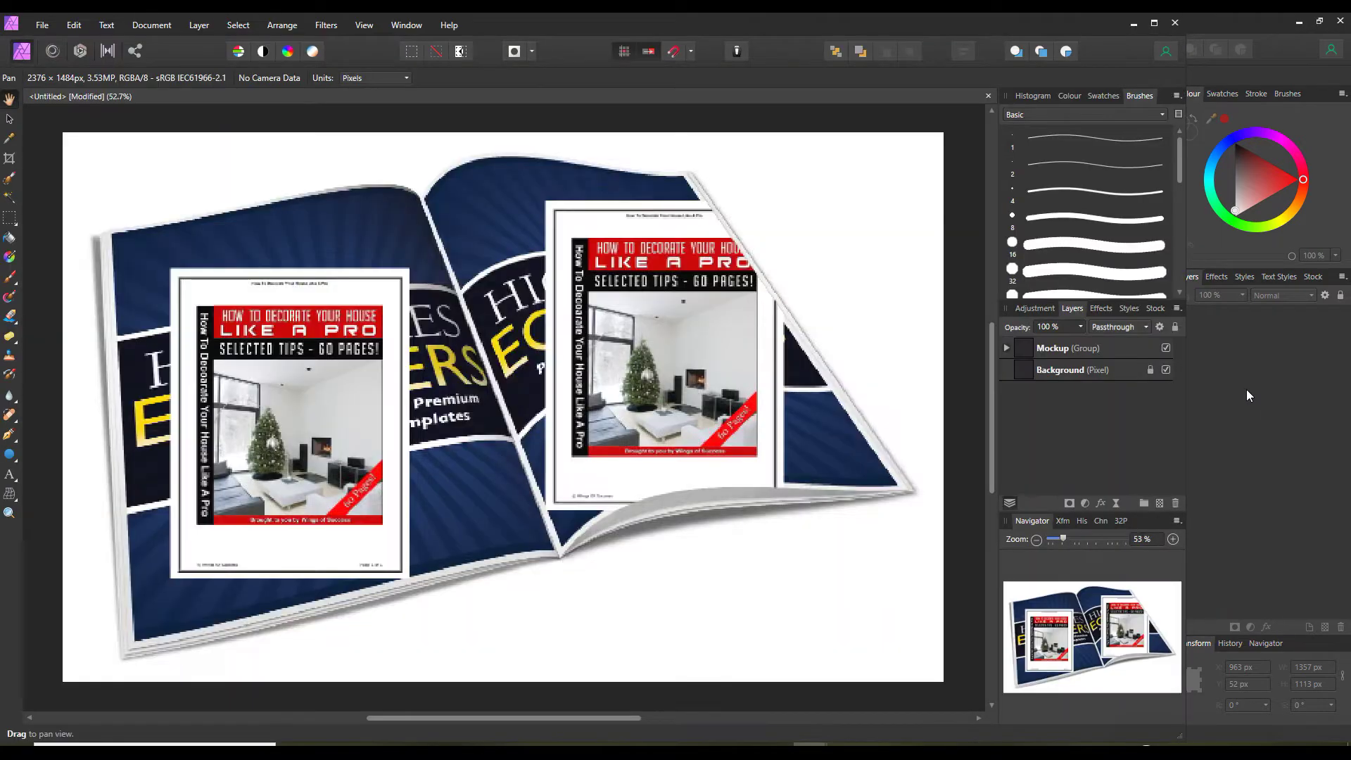
pyautogui.click(1007, 348)
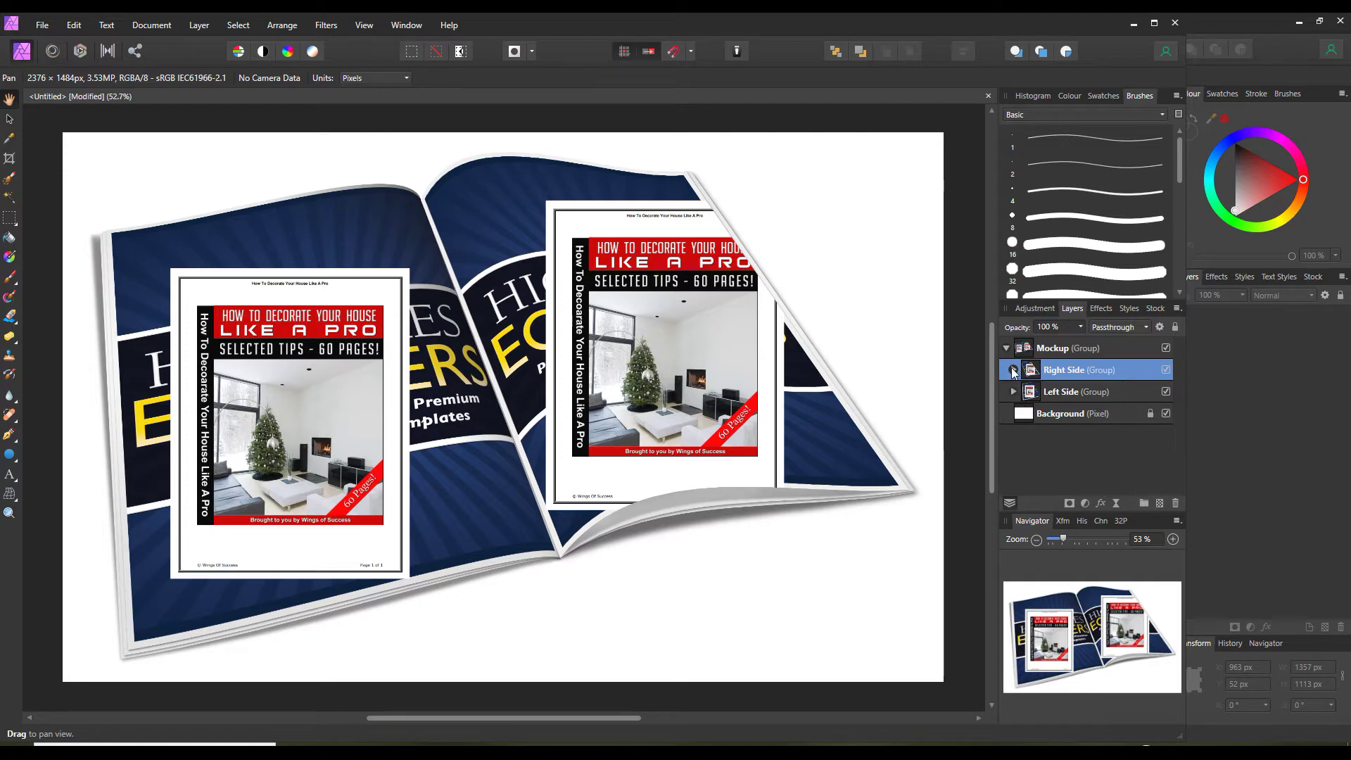
pyautogui.click(1014, 369)
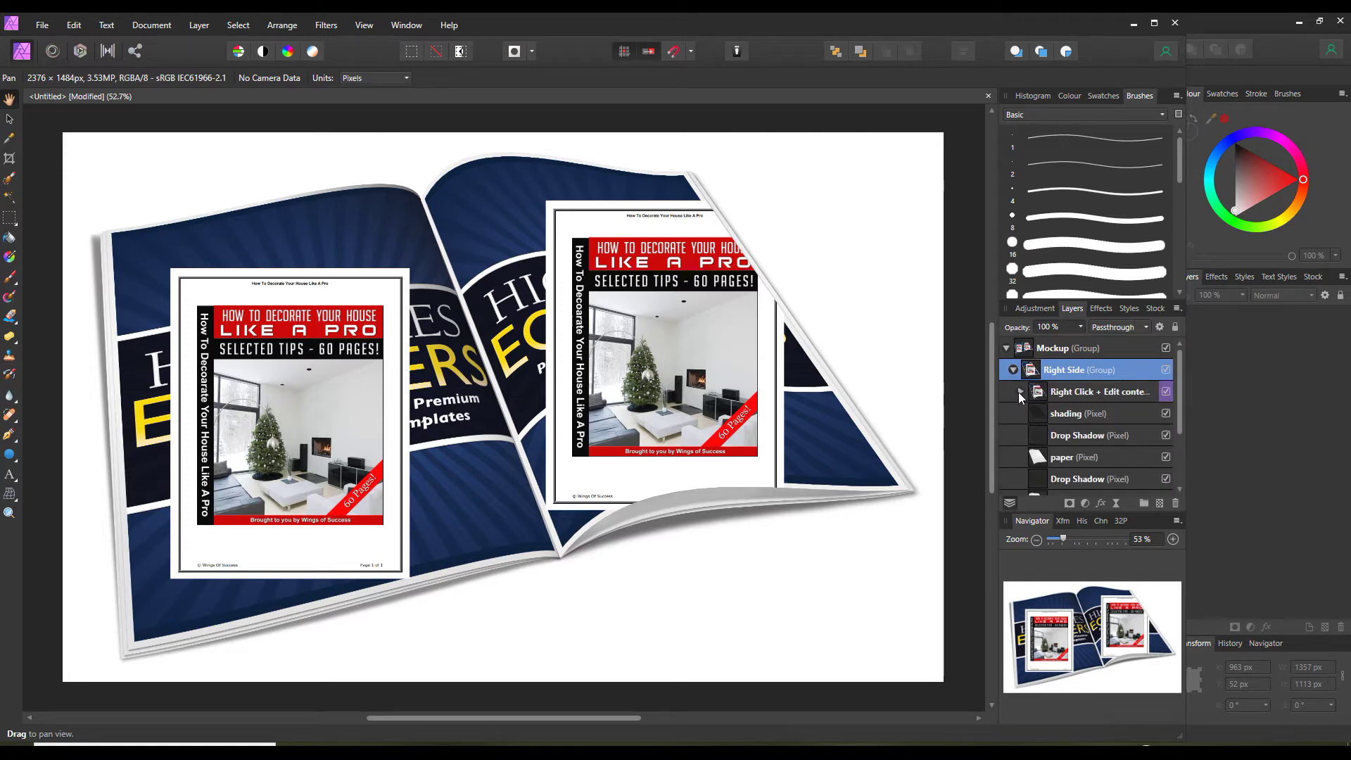
pyautogui.click(1019, 391)
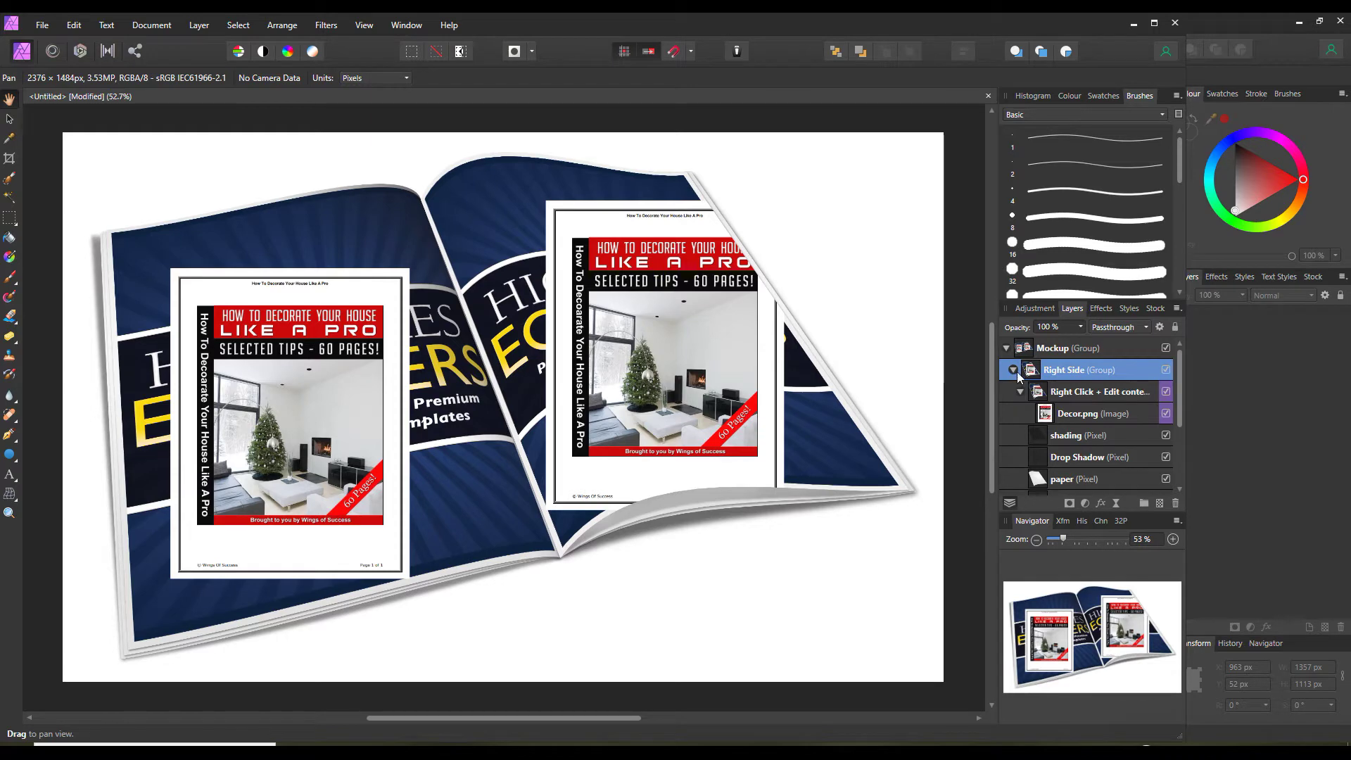
pyautogui.click(1055, 415)
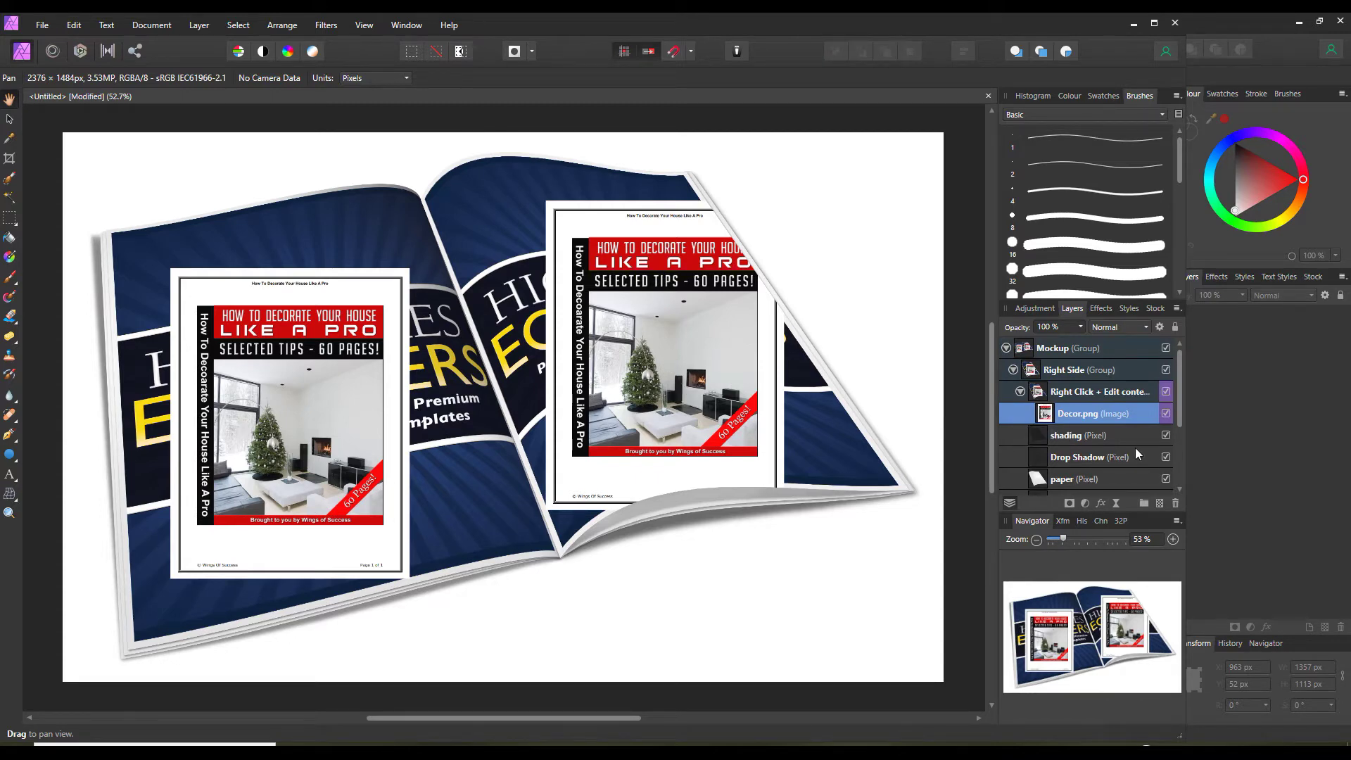
# - Mesh-warp the Decor image onto the right page's four corners, fitting its inner edge to the spine and its lower edge to the page curve
pyautogui.click(14, 499)
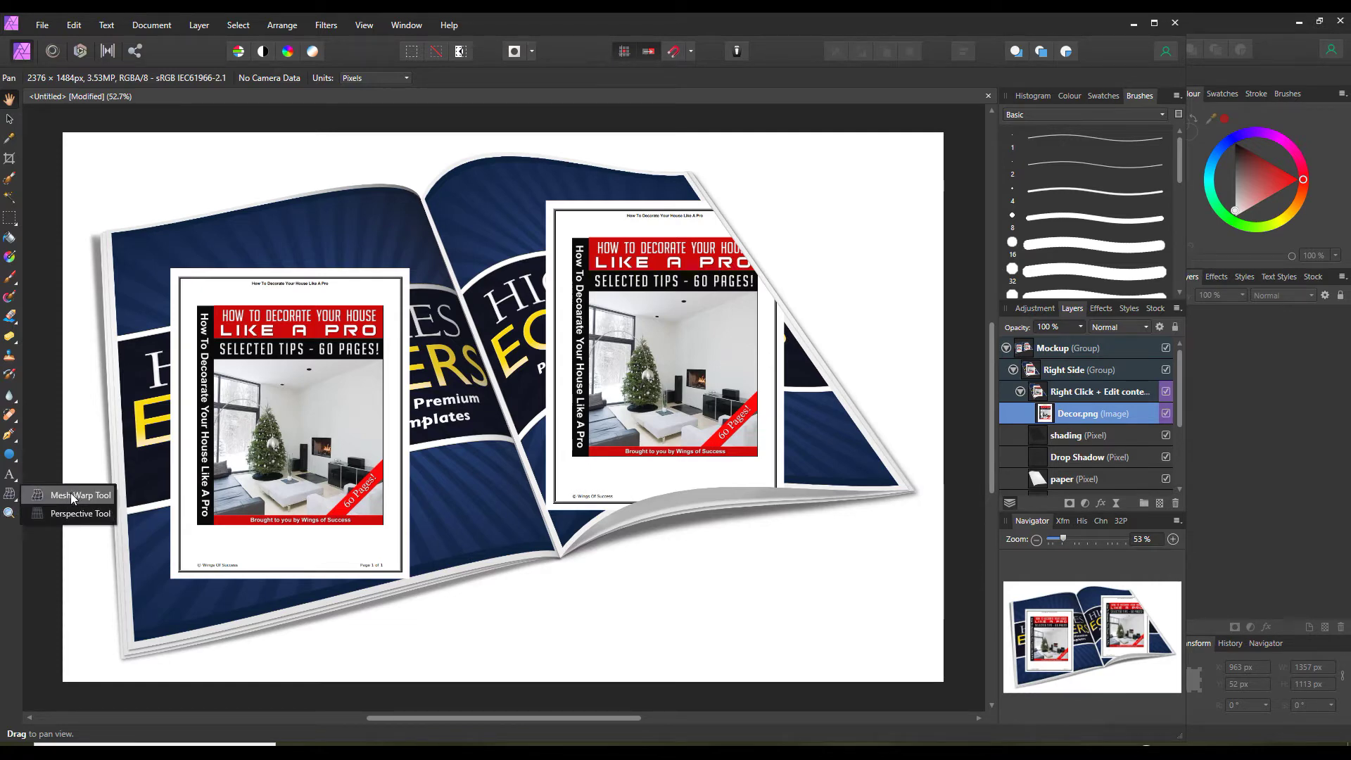
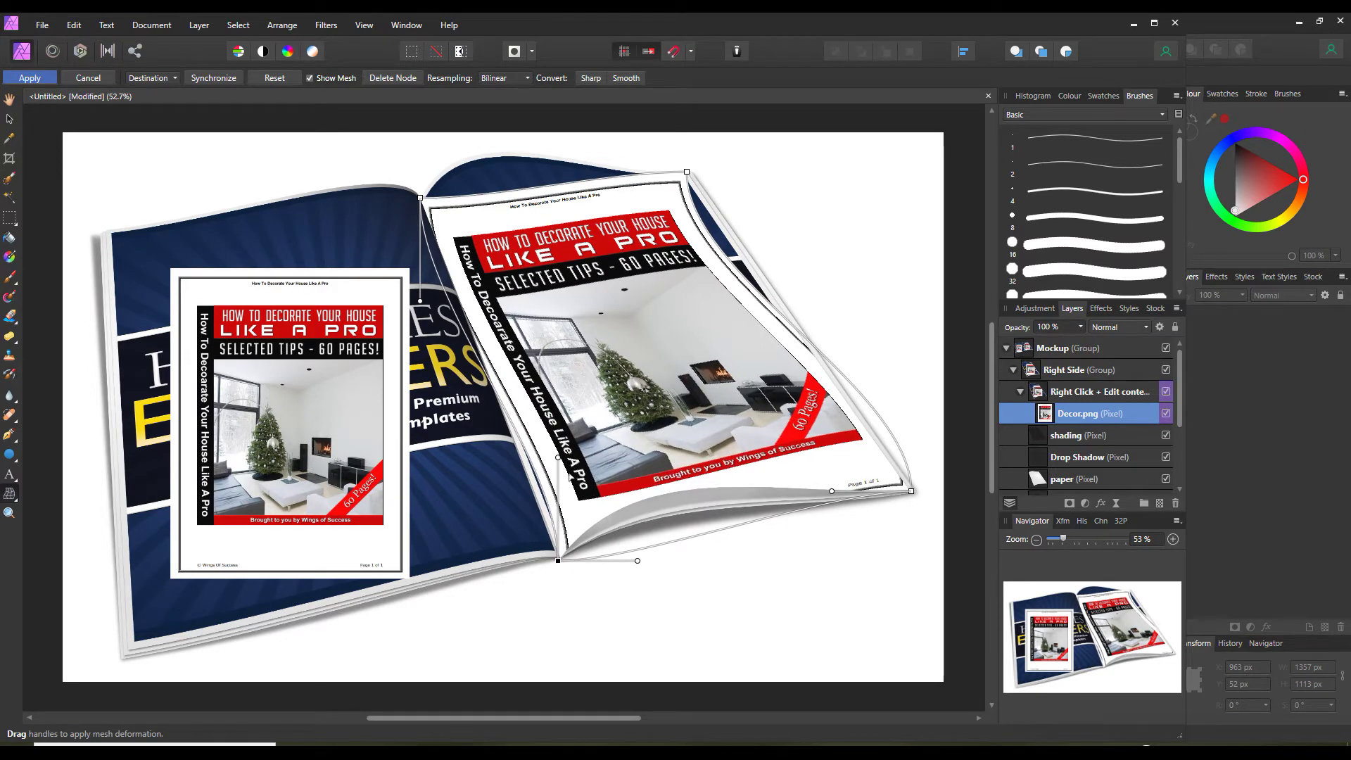
pyautogui.moveTo(560, 457); pyautogui.dragTo(535, 461)
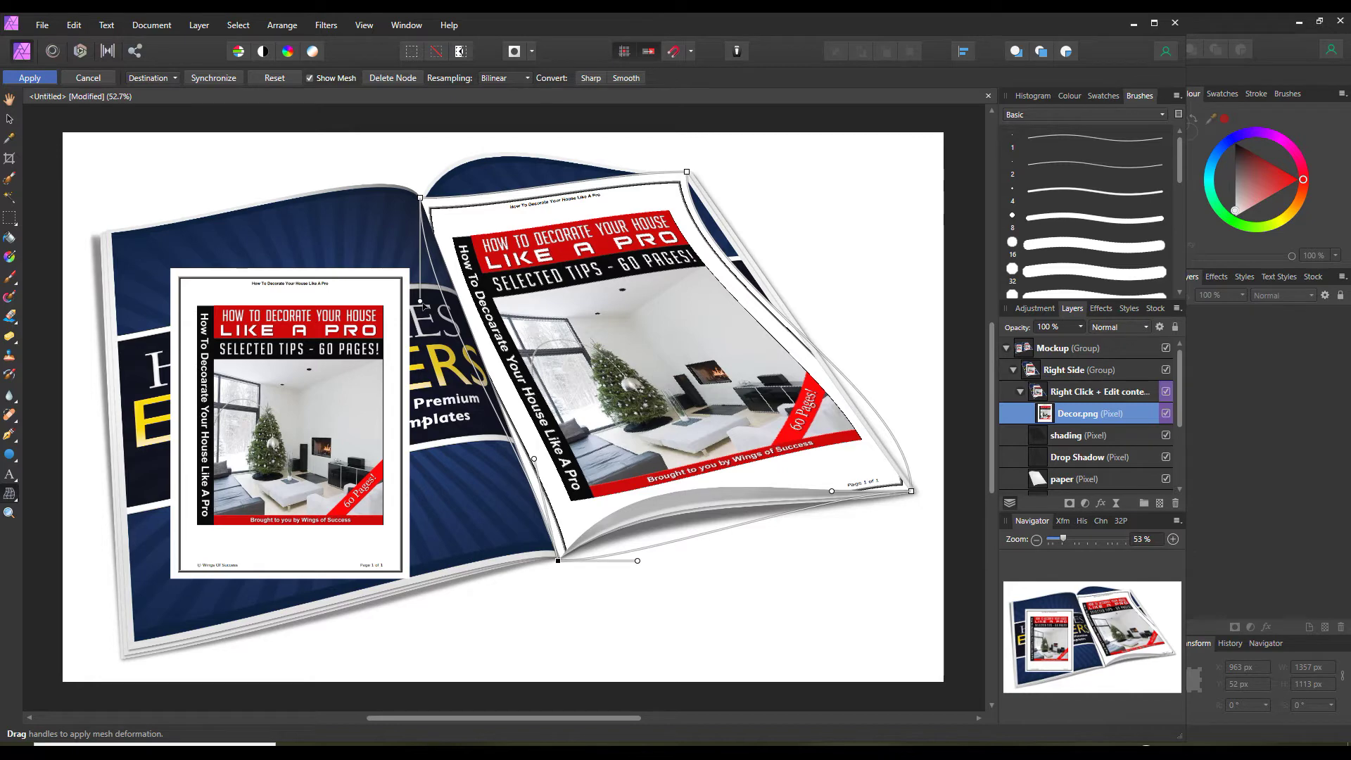
pyautogui.moveTo(421, 302); pyautogui.dragTo(453, 291)
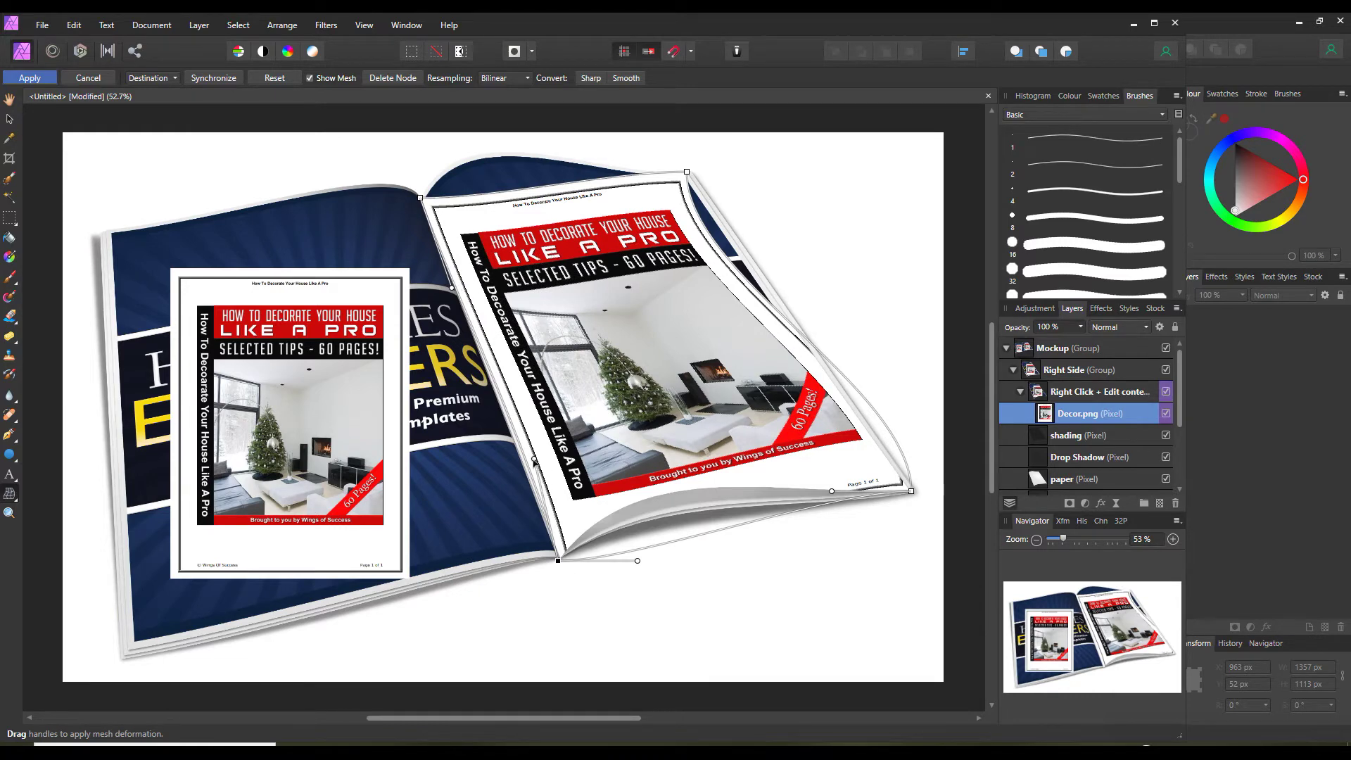
pyautogui.moveTo(534, 461); pyautogui.dragTo(527, 461)
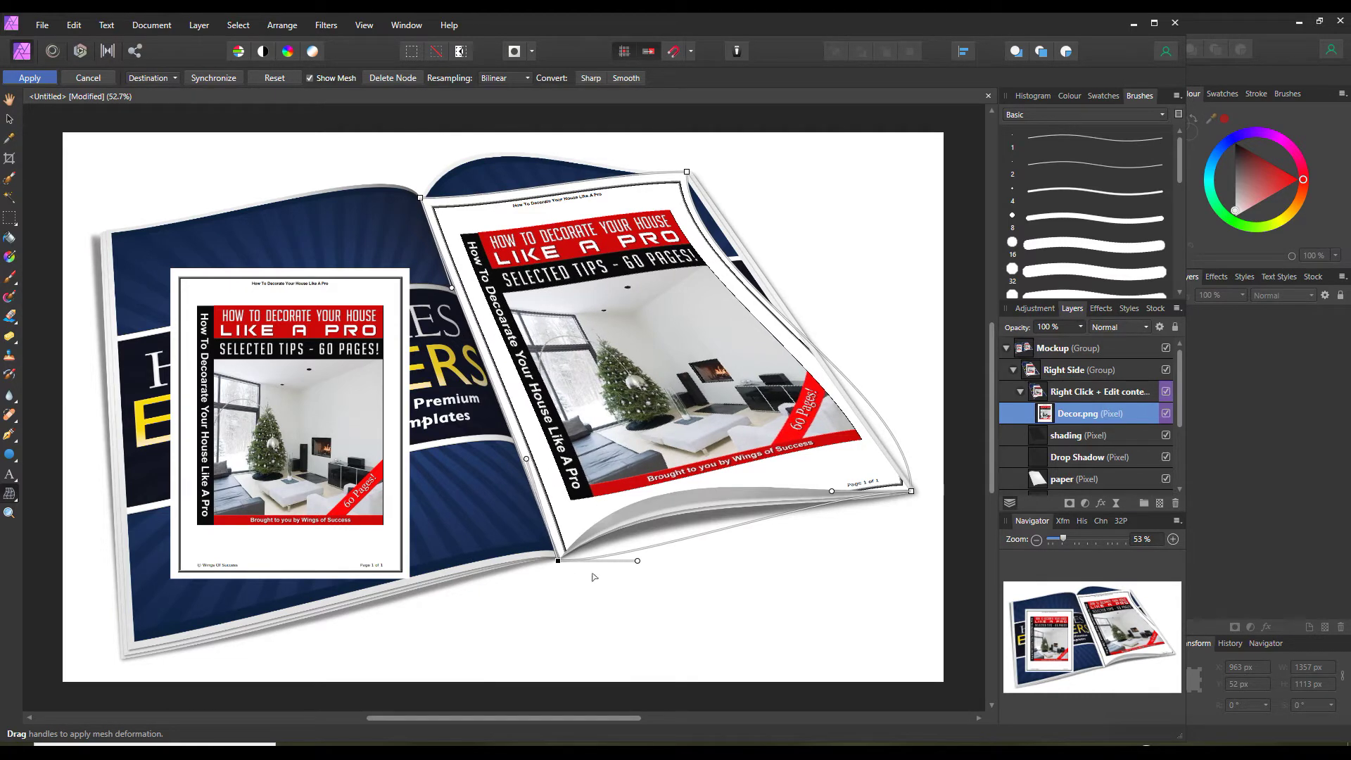
pyautogui.moveTo(638, 562); pyautogui.dragTo(622, 456)
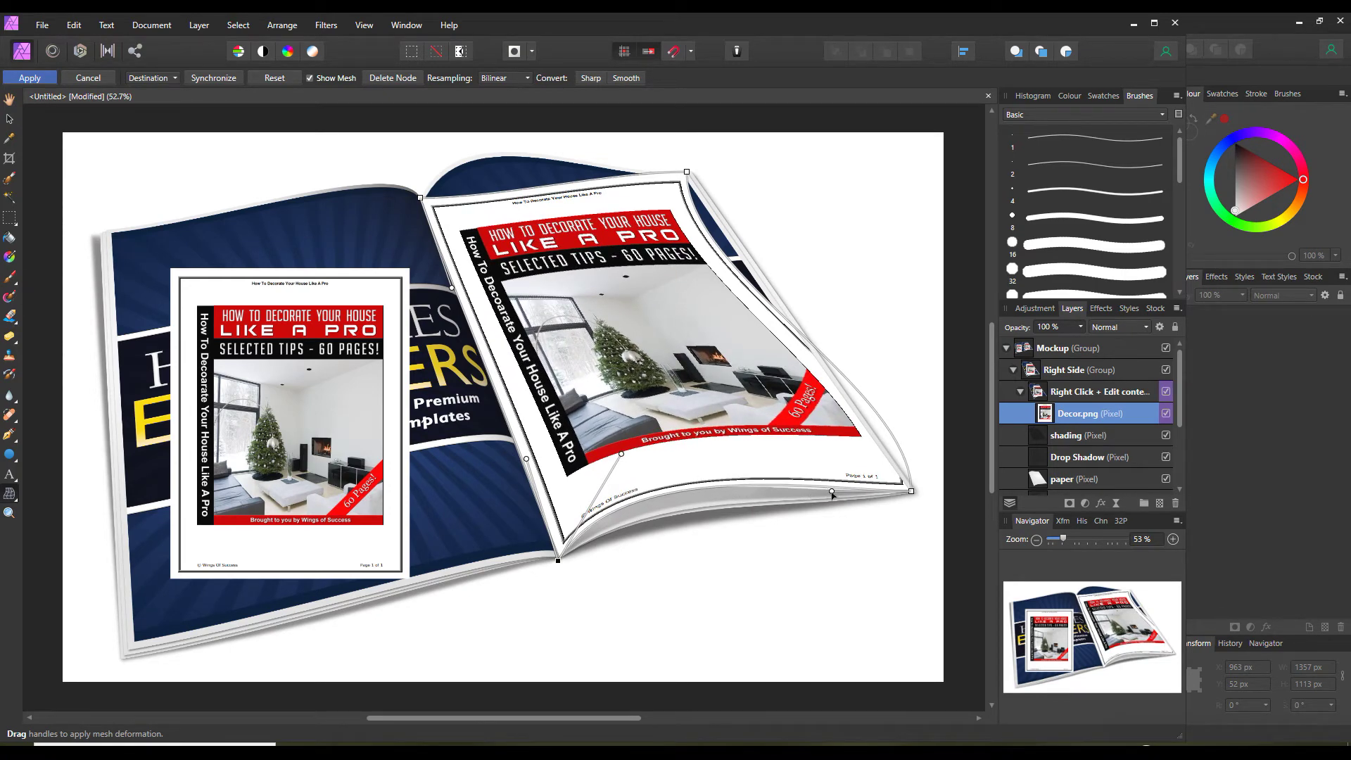
pyautogui.moveTo(832, 496); pyautogui.dragTo(870, 501)
# - Reshape the warped image's outer edge from its lower and upper corners so it follows the right page's slanted outer border
pyautogui.click(912, 492)
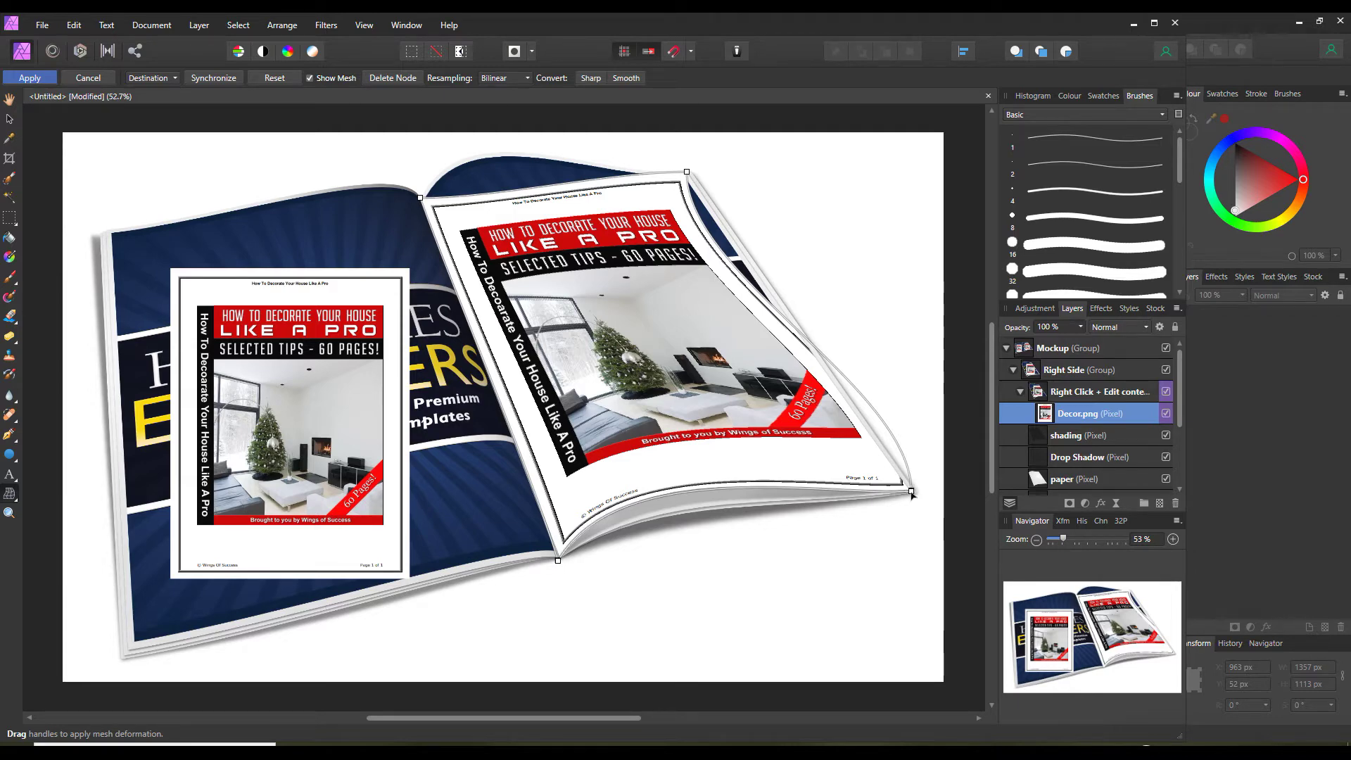
pyautogui.click(911, 491)
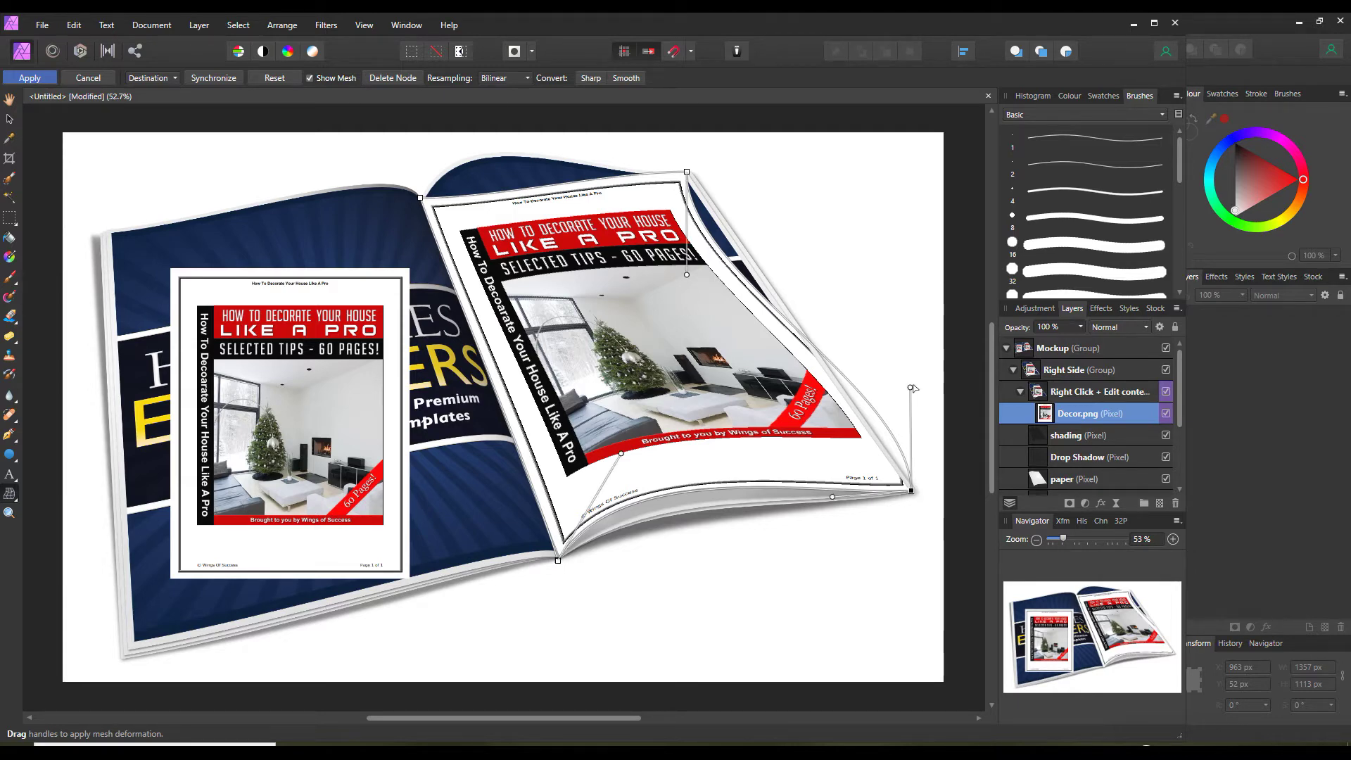
pyautogui.moveTo(910, 389); pyautogui.dragTo(859, 406)
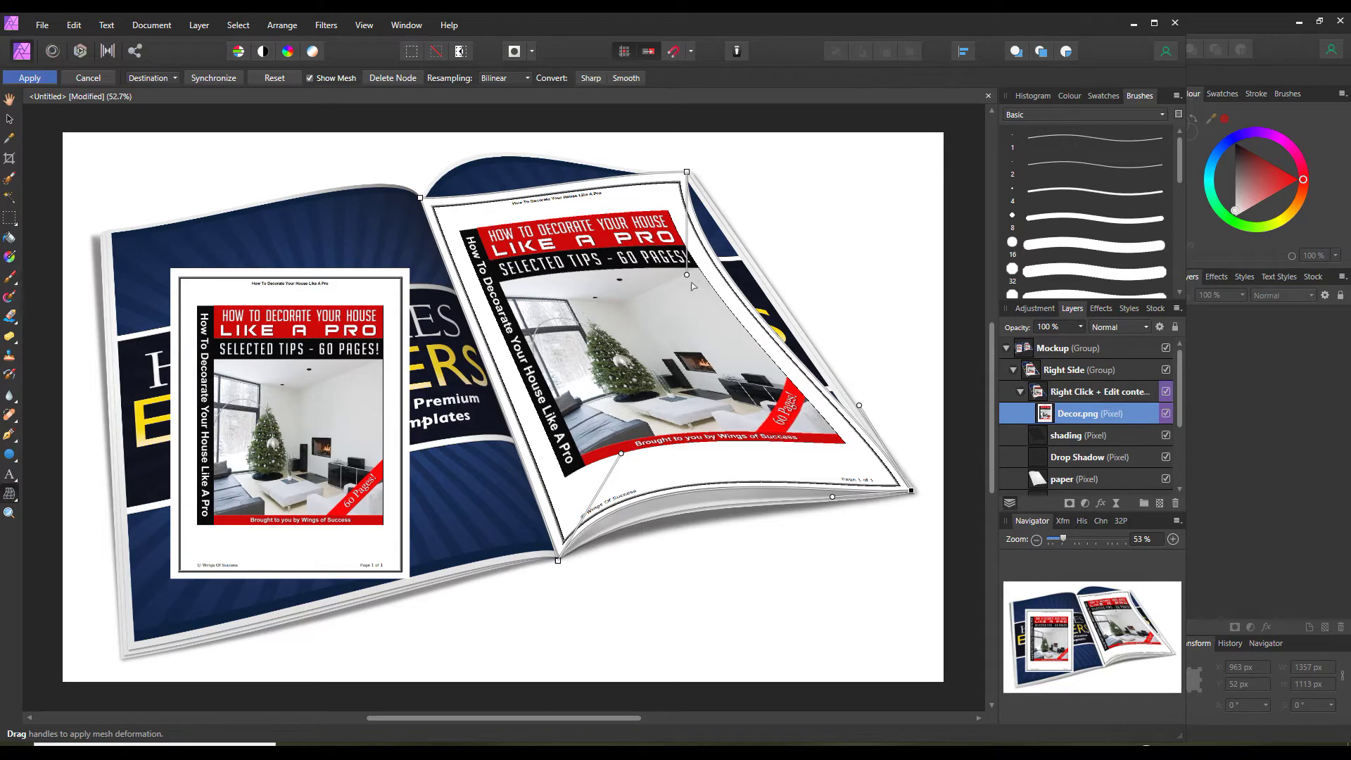
pyautogui.moveTo(687, 275); pyautogui.dragTo(734, 258)
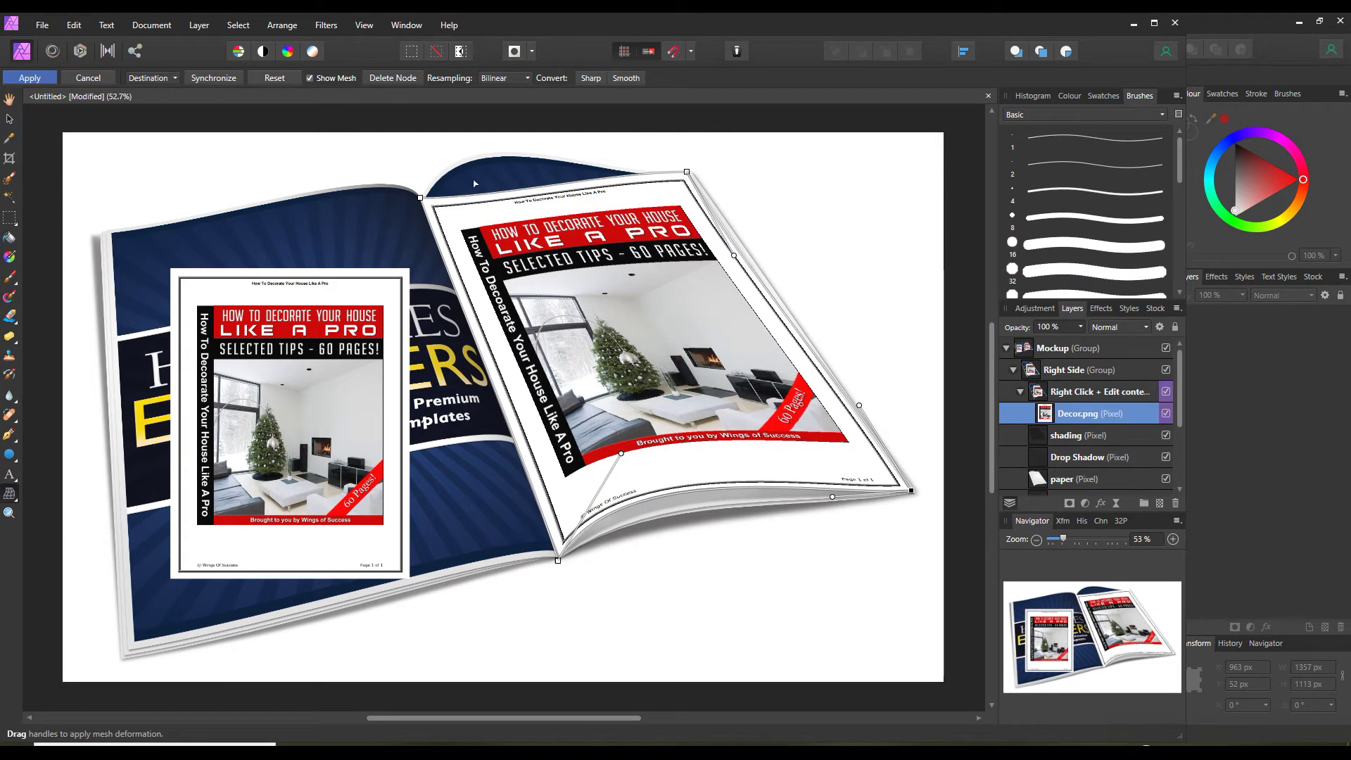
# - Bend the warped image's top edge upward from the spine corner to follow the right page's curved top
pyautogui.click(420, 198)
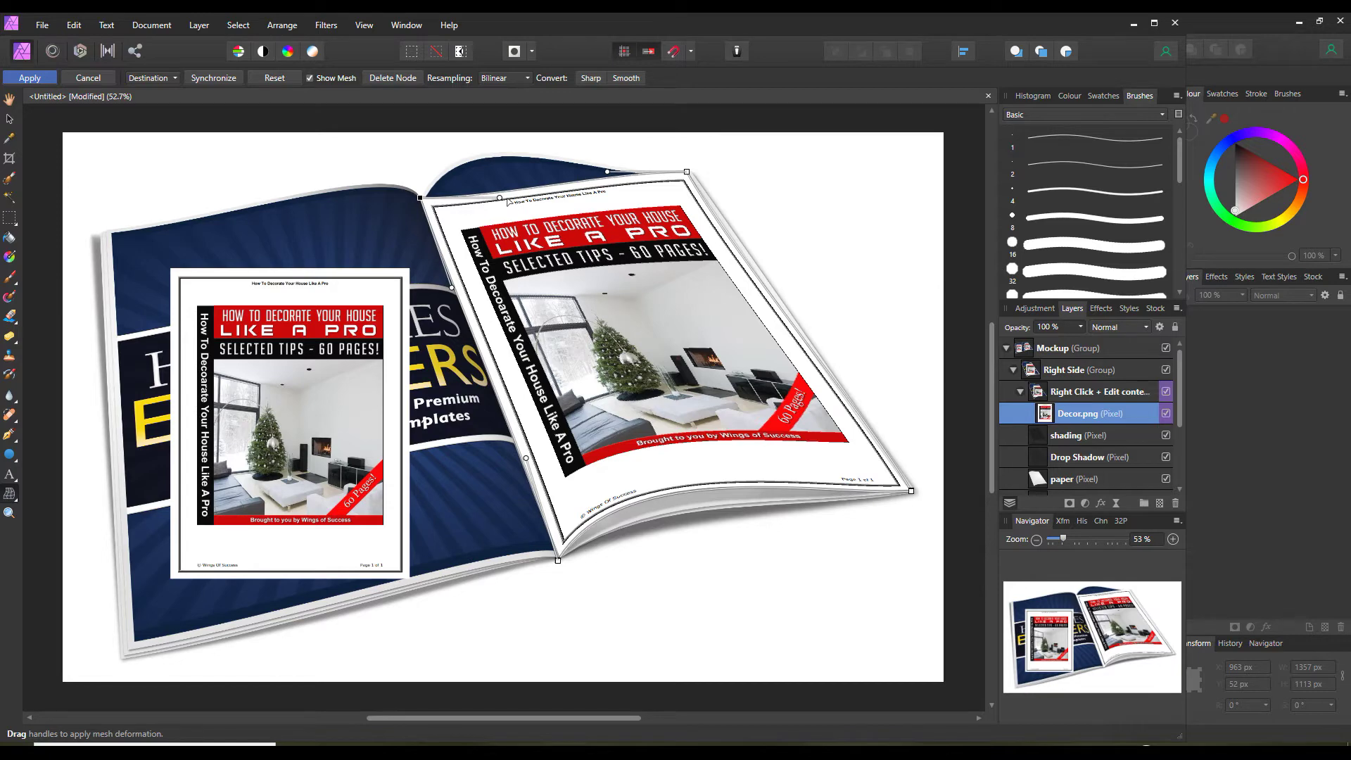
pyautogui.moveTo(499, 199); pyautogui.dragTo(467, 119)
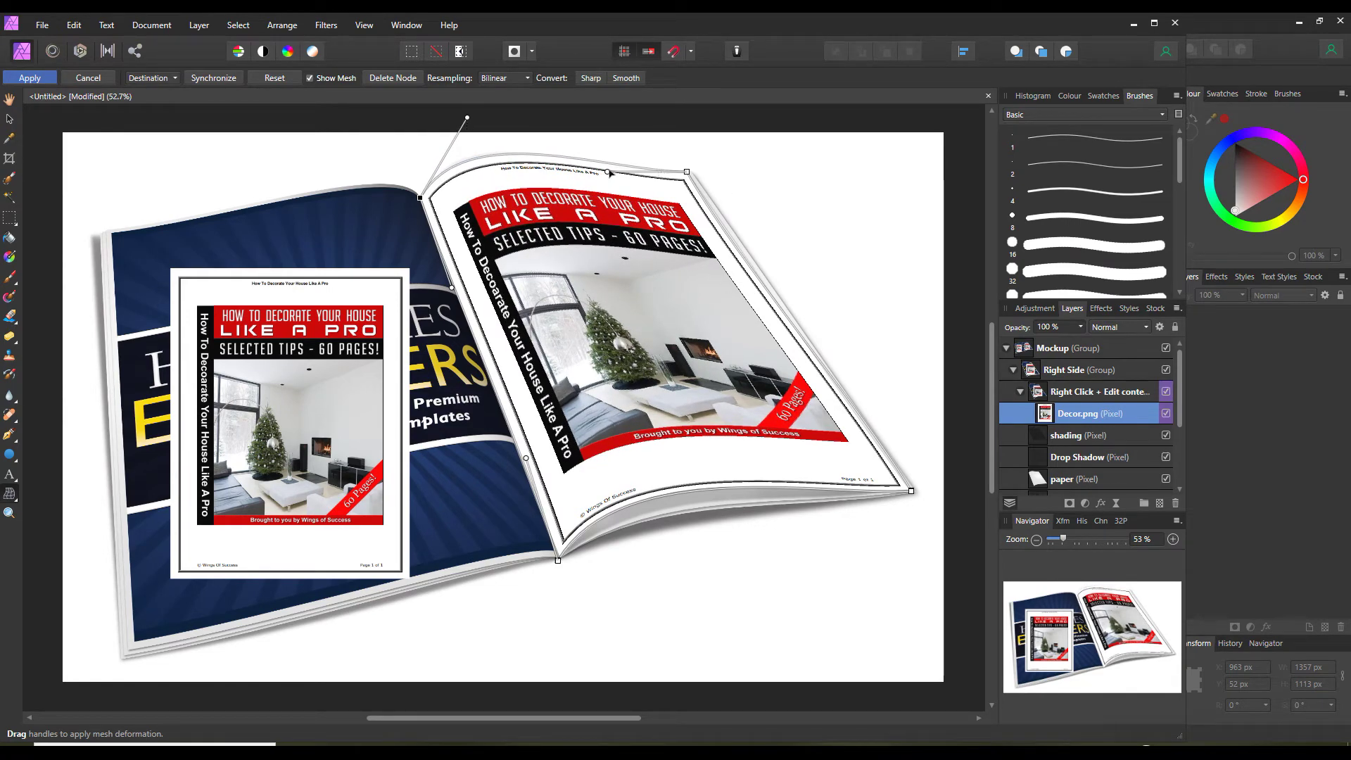
pyautogui.moveTo(608, 175)
pyautogui.mouseDown()
pyautogui.moveTo(631, 198)
pyautogui.moveTo(609, 181)
pyautogui.mouseUp()
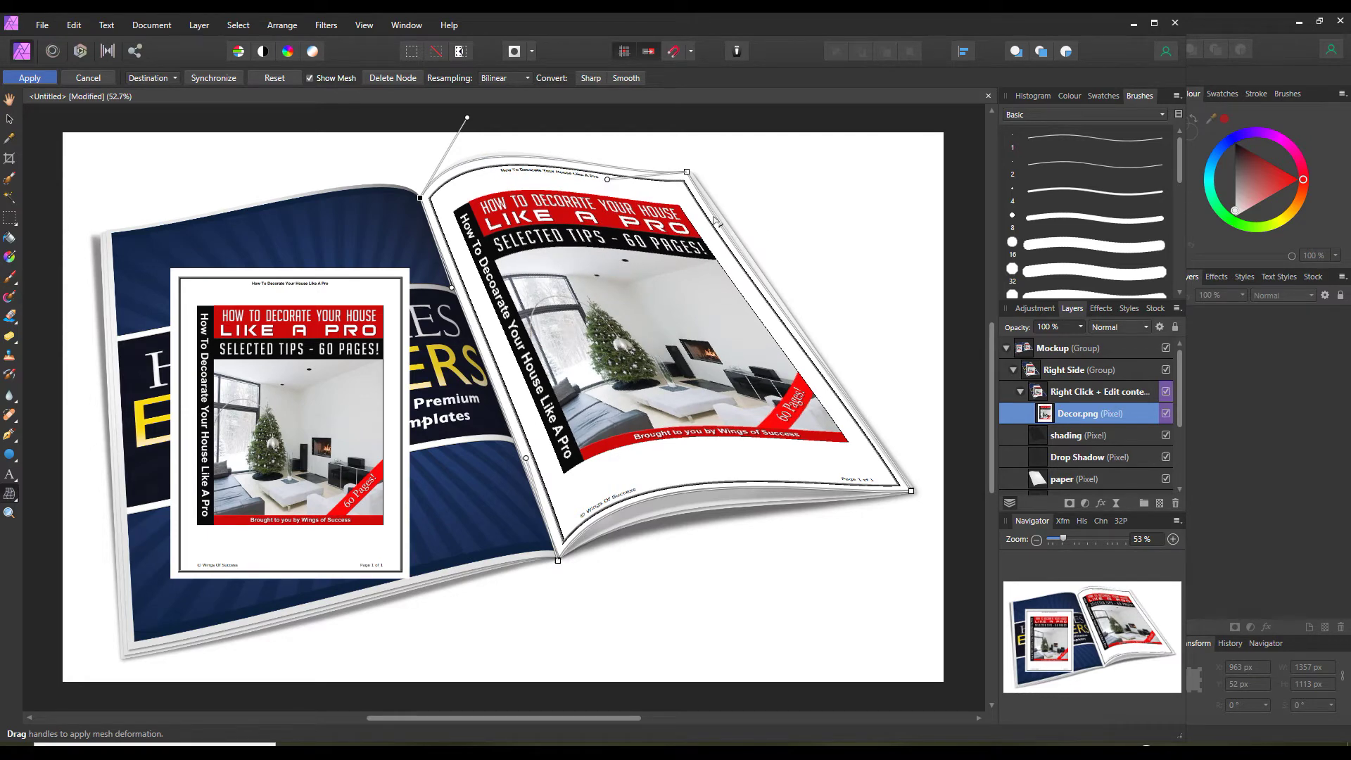
# - Fine-tune the curves of the image's outer and top edges against the right page, and apply the mesh warp
pyautogui.click(687, 170)
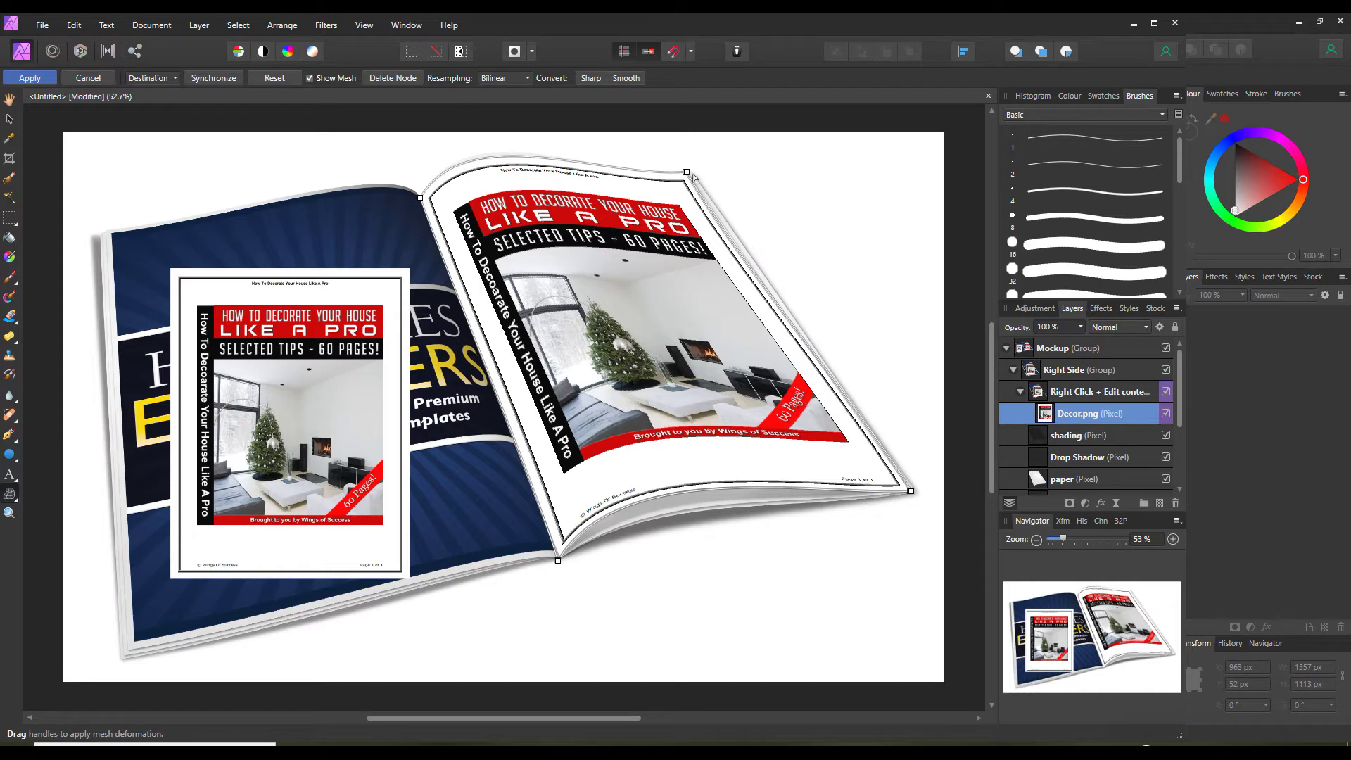
pyautogui.click(686, 171)
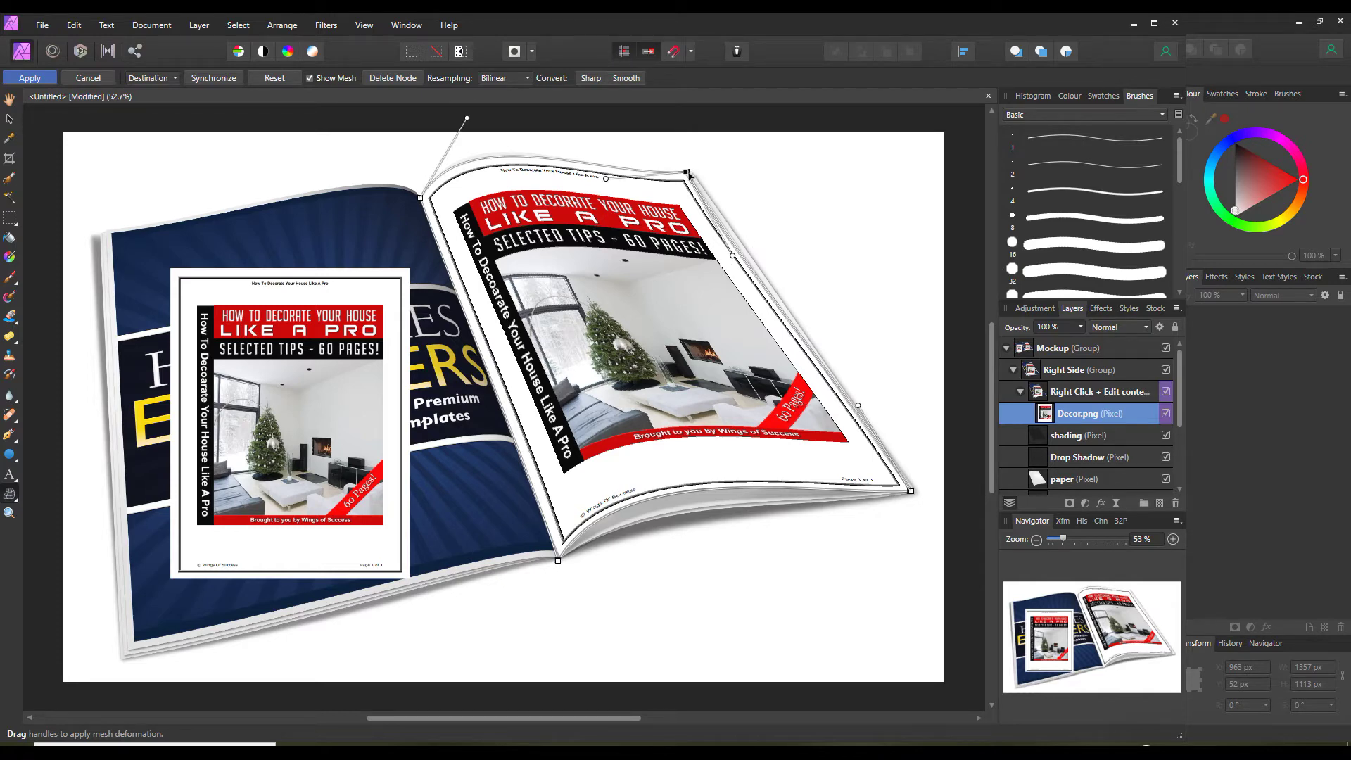
pyautogui.moveTo(736, 259)
pyautogui.mouseDown()
pyautogui.moveTo(710, 260)
pyautogui.moveTo(736, 244)
pyautogui.mouseUp()
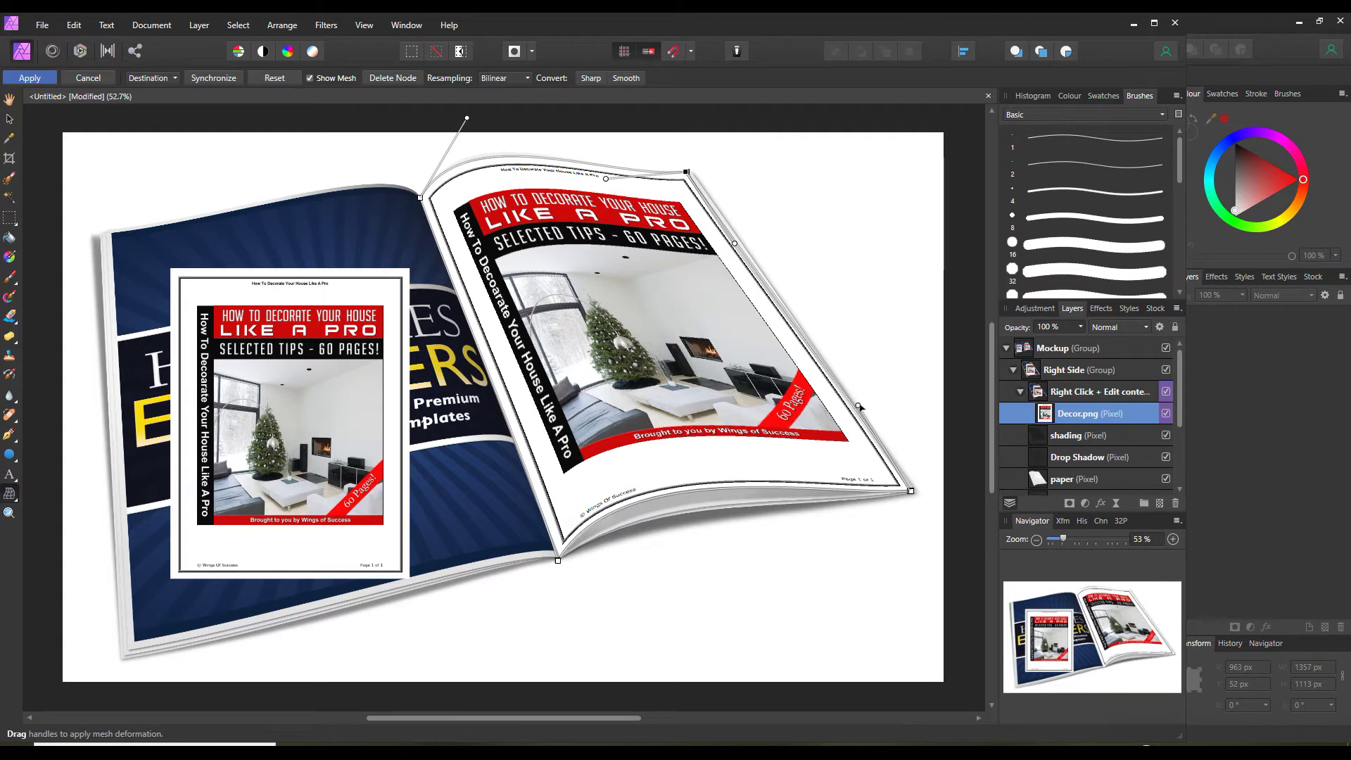
pyautogui.moveTo(858, 406); pyautogui.dragTo(856, 407)
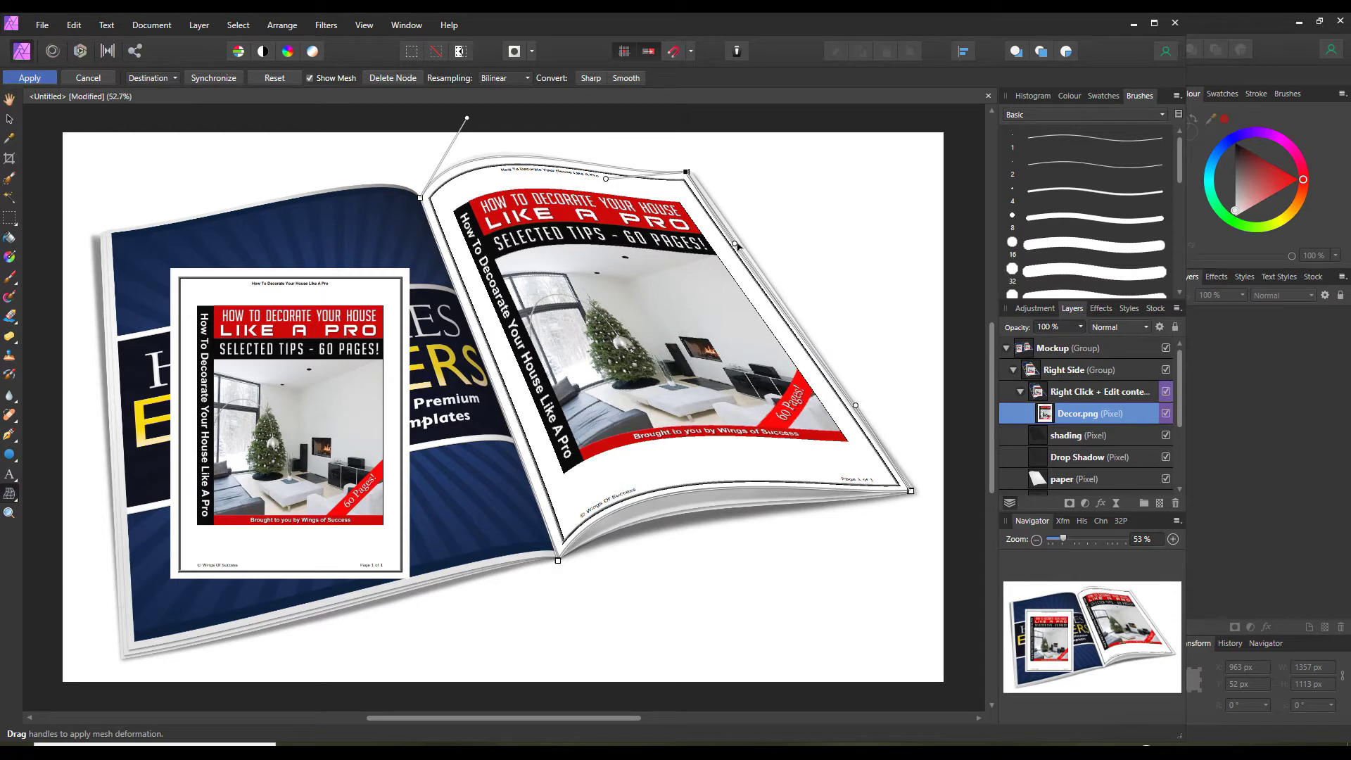
pyautogui.moveTo(735, 244); pyautogui.dragTo(736, 243)
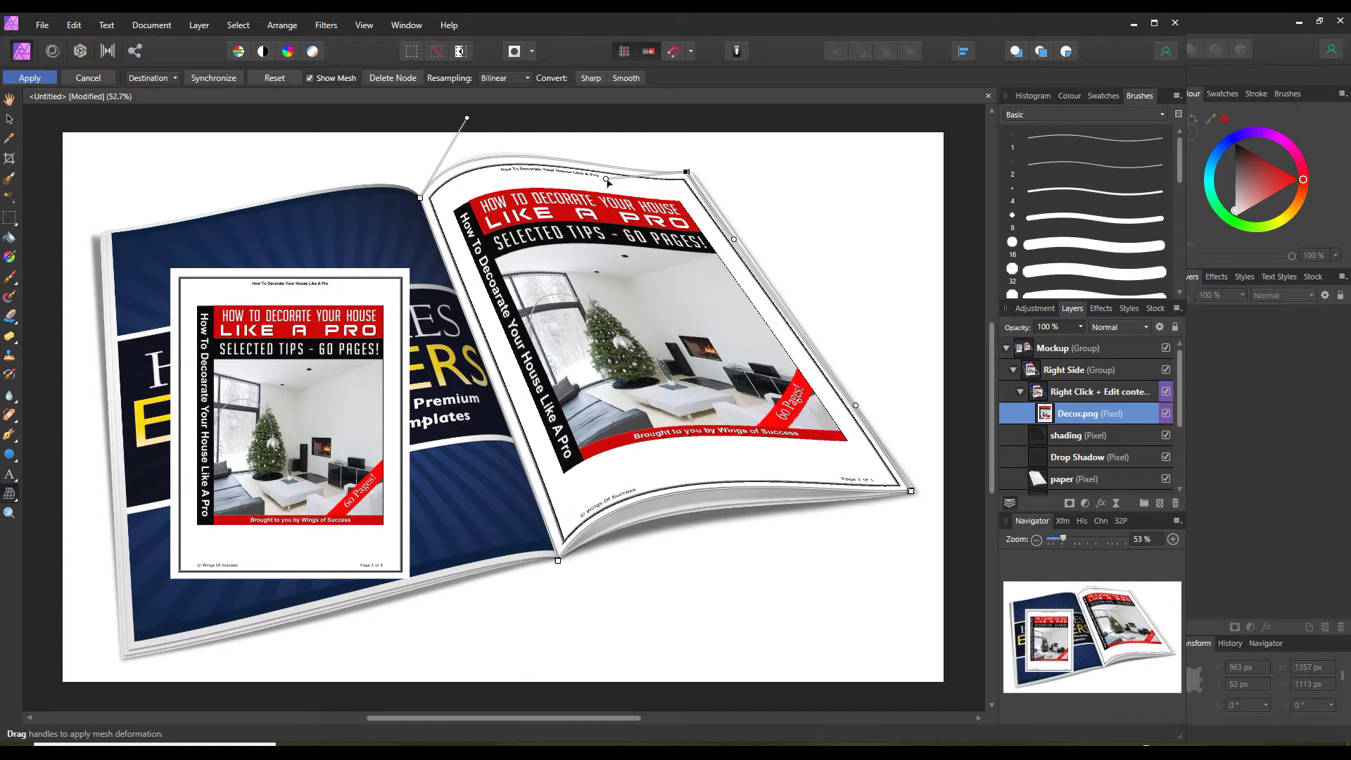
pyautogui.moveTo(608, 182); pyautogui.dragTo(607, 178)
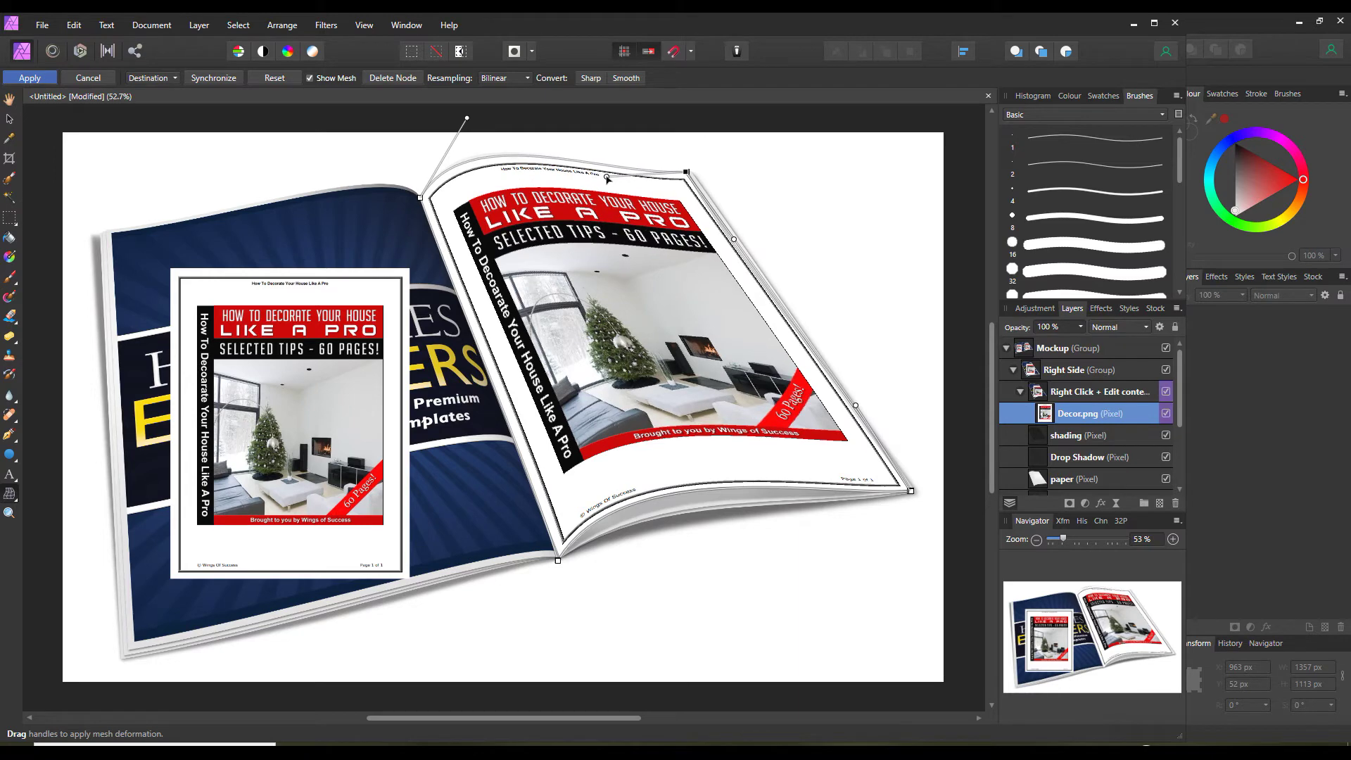
pyautogui.click(35, 83)
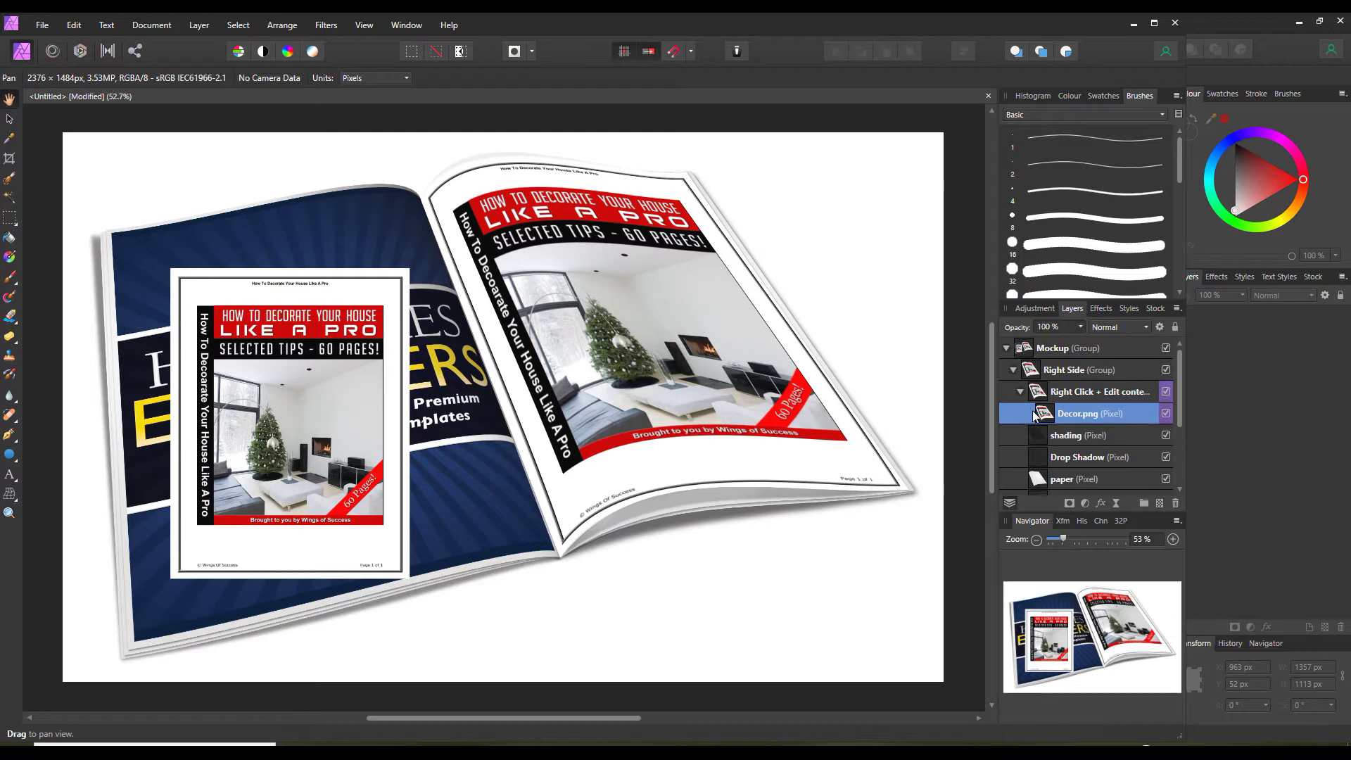
# - Collapse the Right Side group and select the Decor.png layer nested inside the Left Side group
pyautogui.click(1021, 392)
pyautogui.moveTo(1029, 413); pyautogui.dragTo(1011, 391)
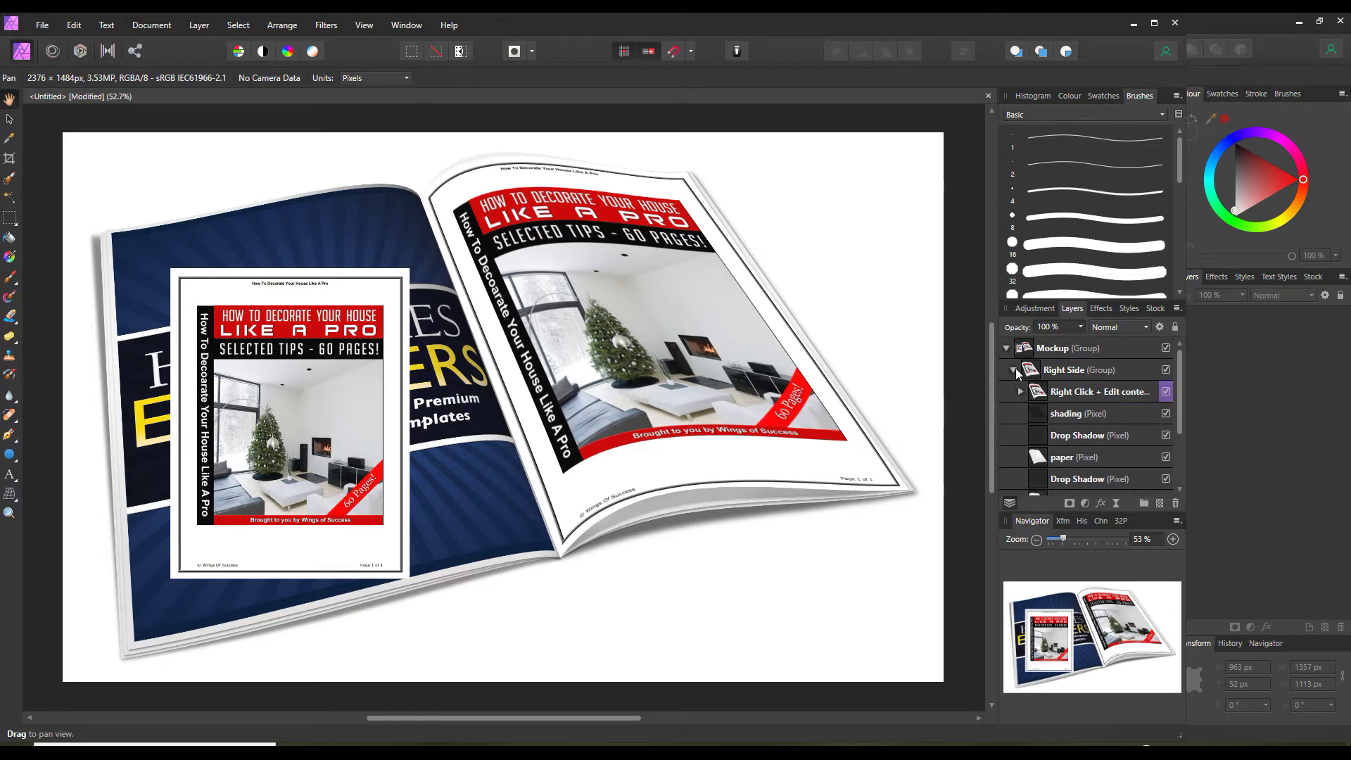
pyautogui.click(1014, 369)
pyautogui.click(1012, 391)
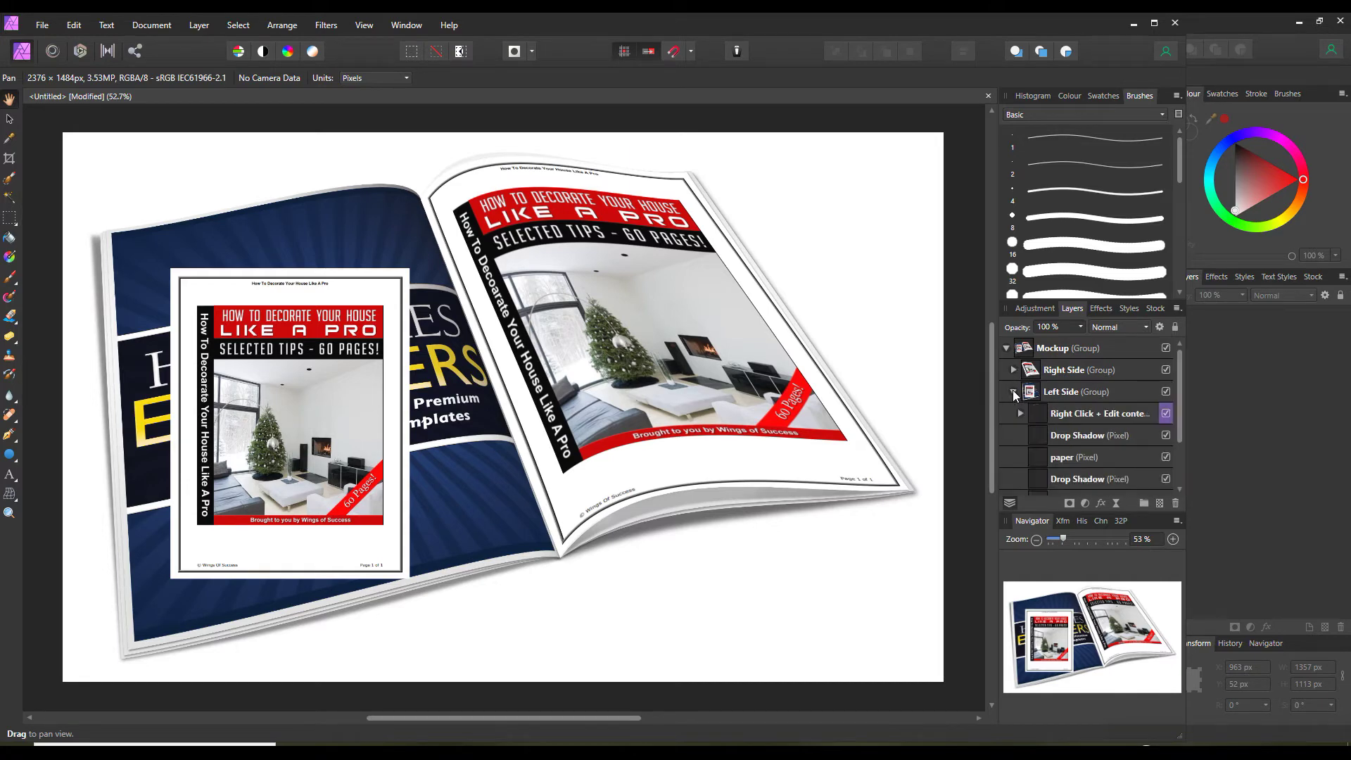
pyautogui.click(1021, 413)
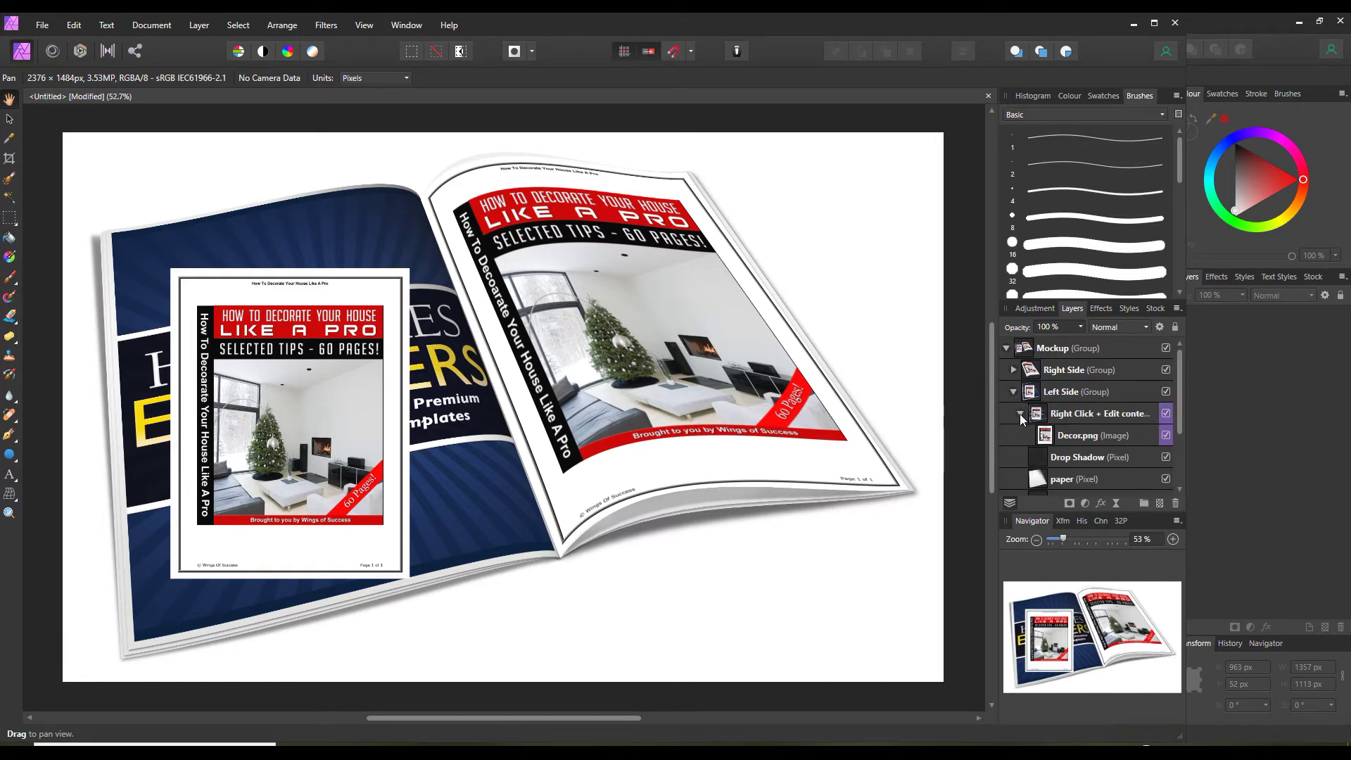
pyautogui.click(1070, 436)
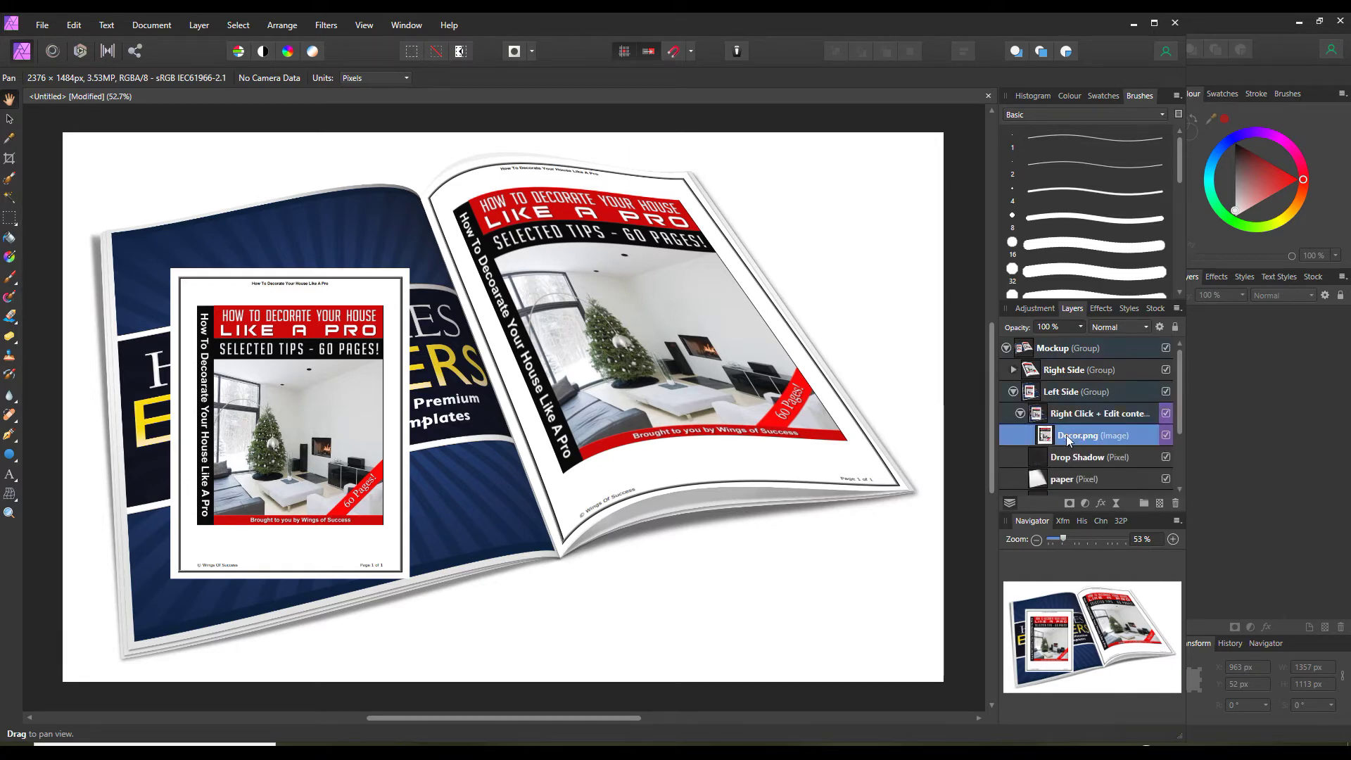
# - Mesh-warp the Decor image onto the left page's four corners, starting with the two corners at the spine
pyautogui.click(12, 498)
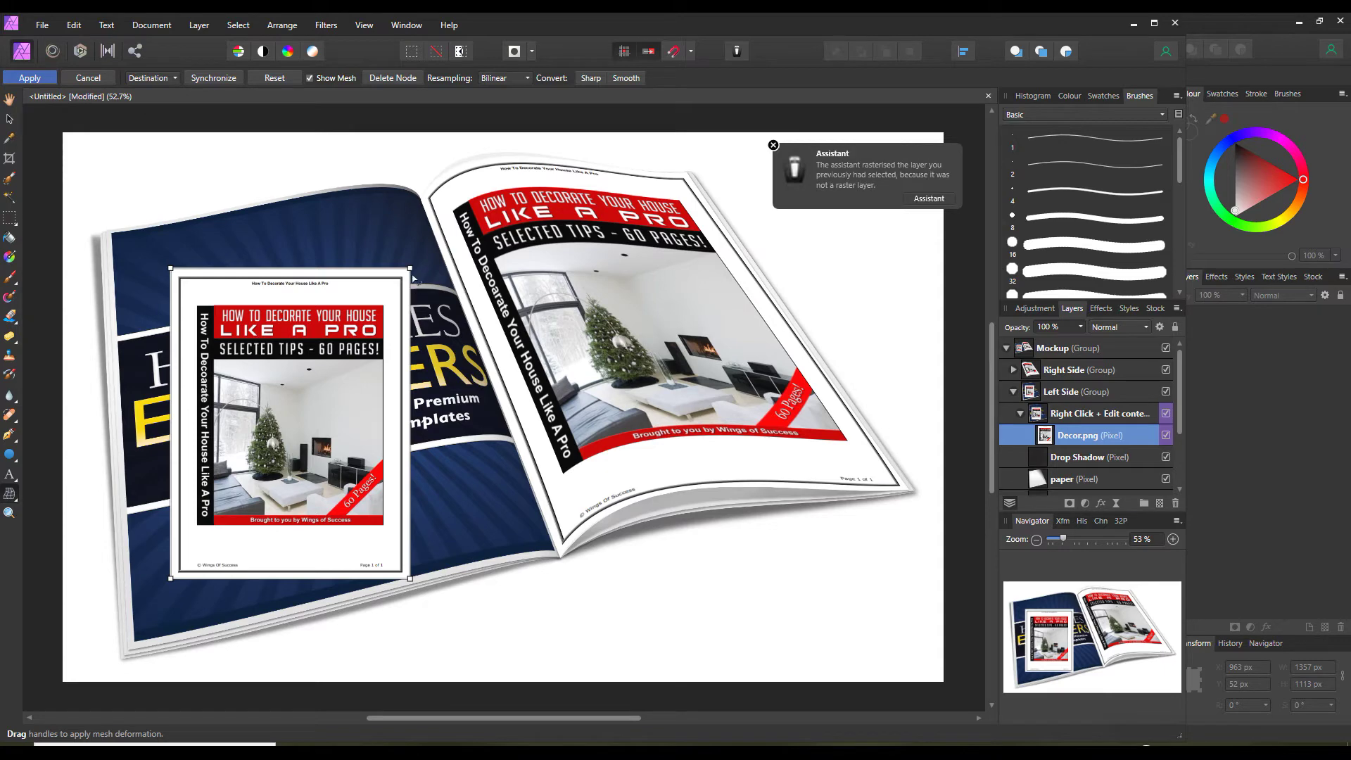
pyautogui.moveTo(412, 269); pyautogui.dragTo(421, 195)
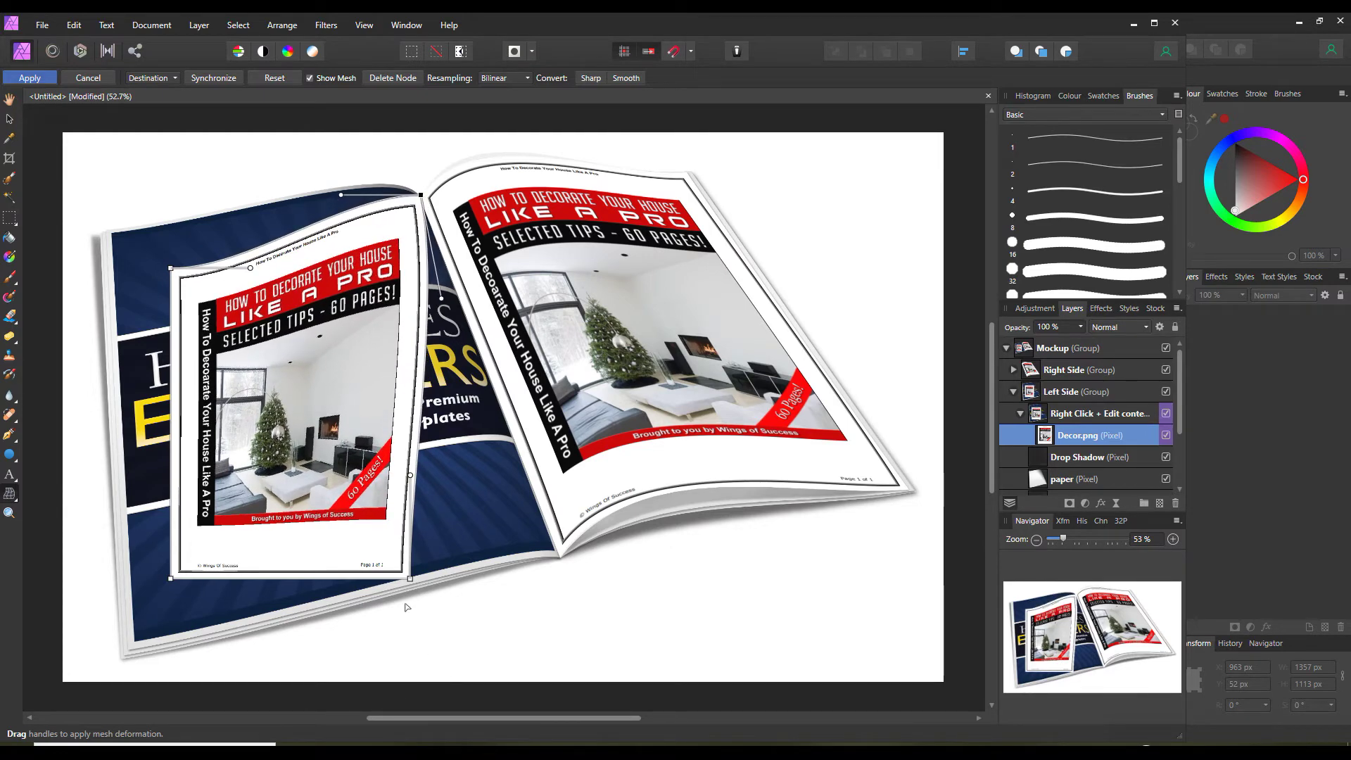
pyautogui.moveTo(411, 582); pyautogui.dragTo(563, 562)
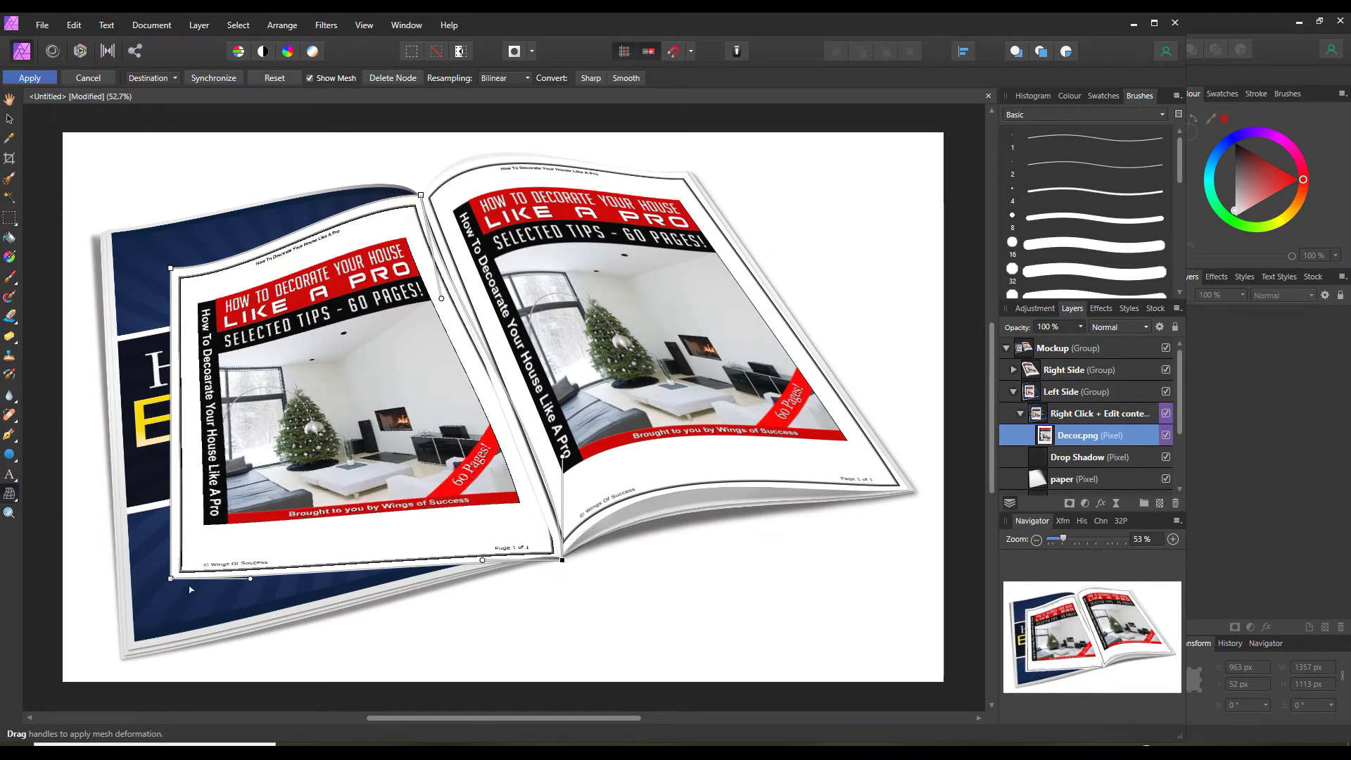
pyautogui.moveTo(171, 578); pyautogui.dragTo(130, 651)
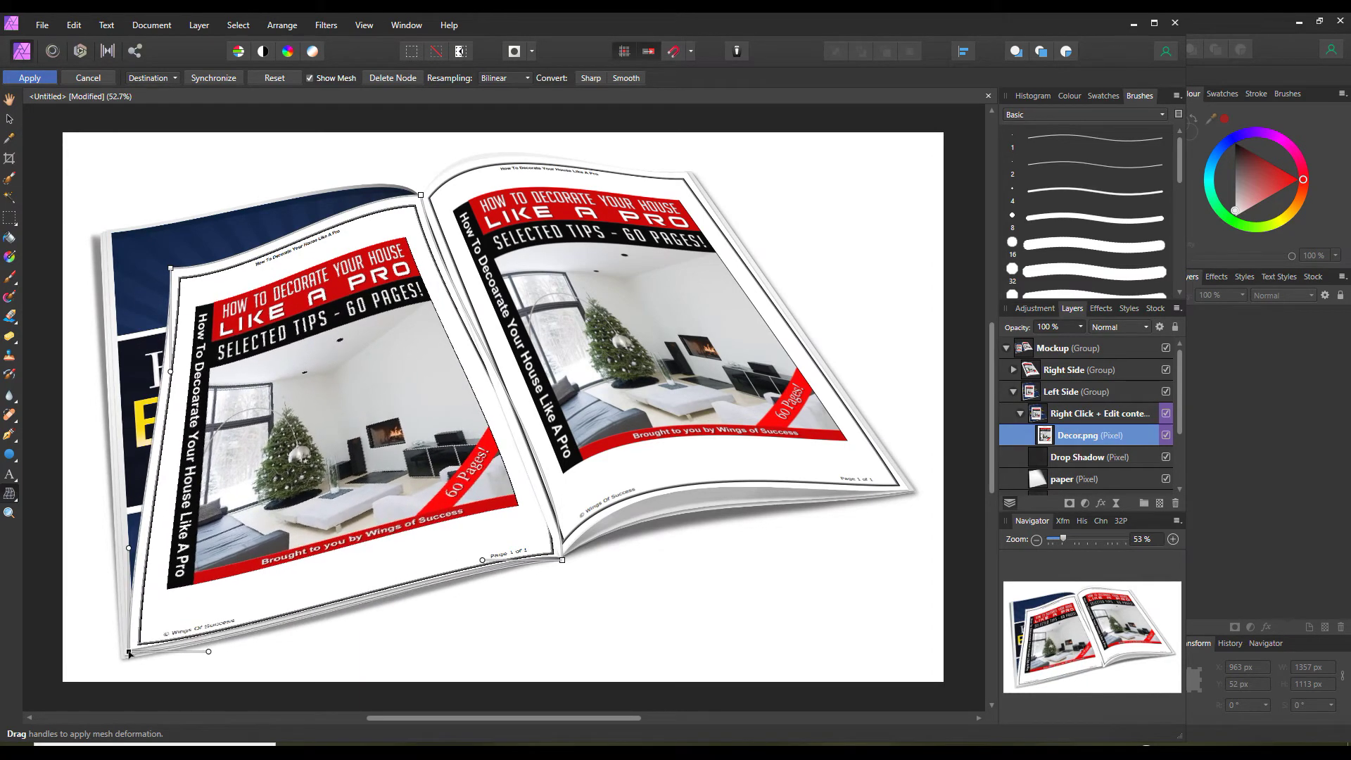
pyautogui.moveTo(171, 268); pyautogui.dragTo(104, 230)
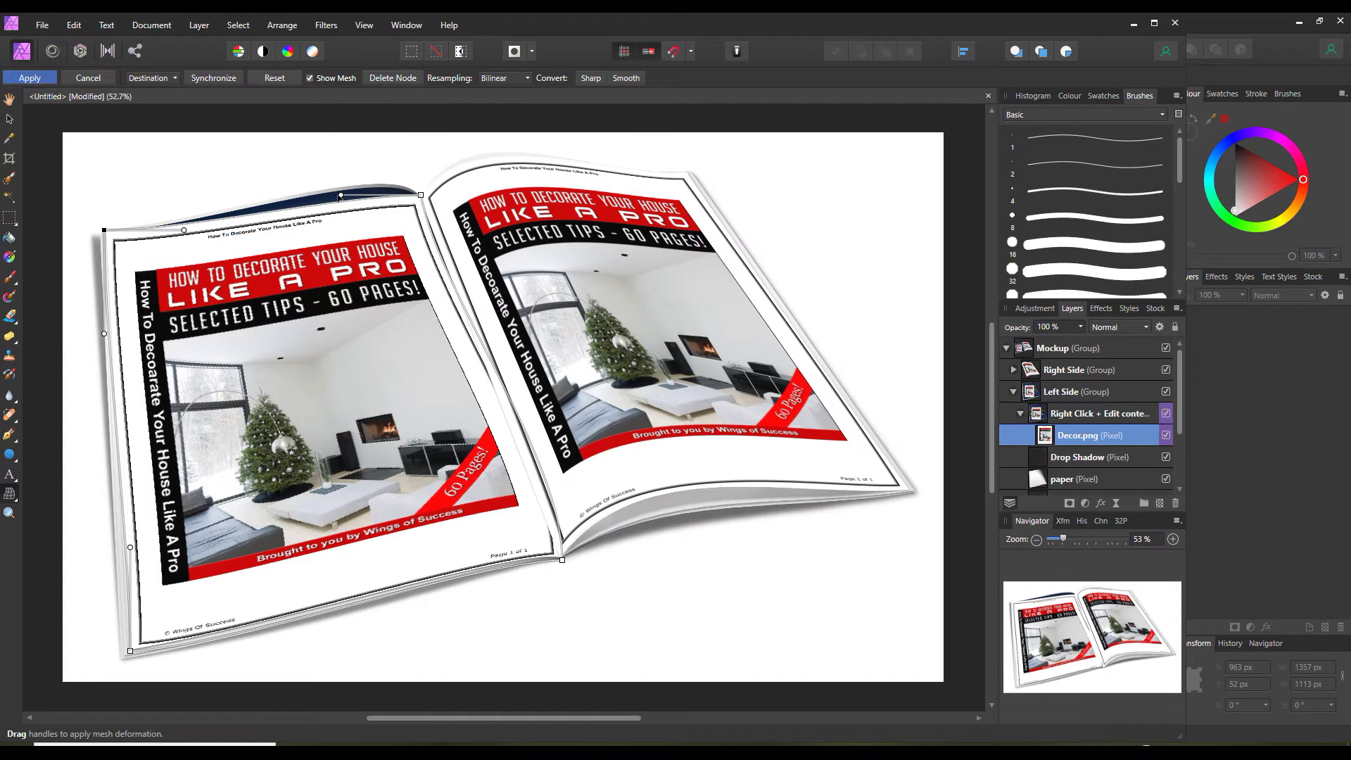
# - Bend the image's top edge along the left page's curved top and fit its inner edge to the spine
pyautogui.moveTo(341, 195); pyautogui.dragTo(376, 160)
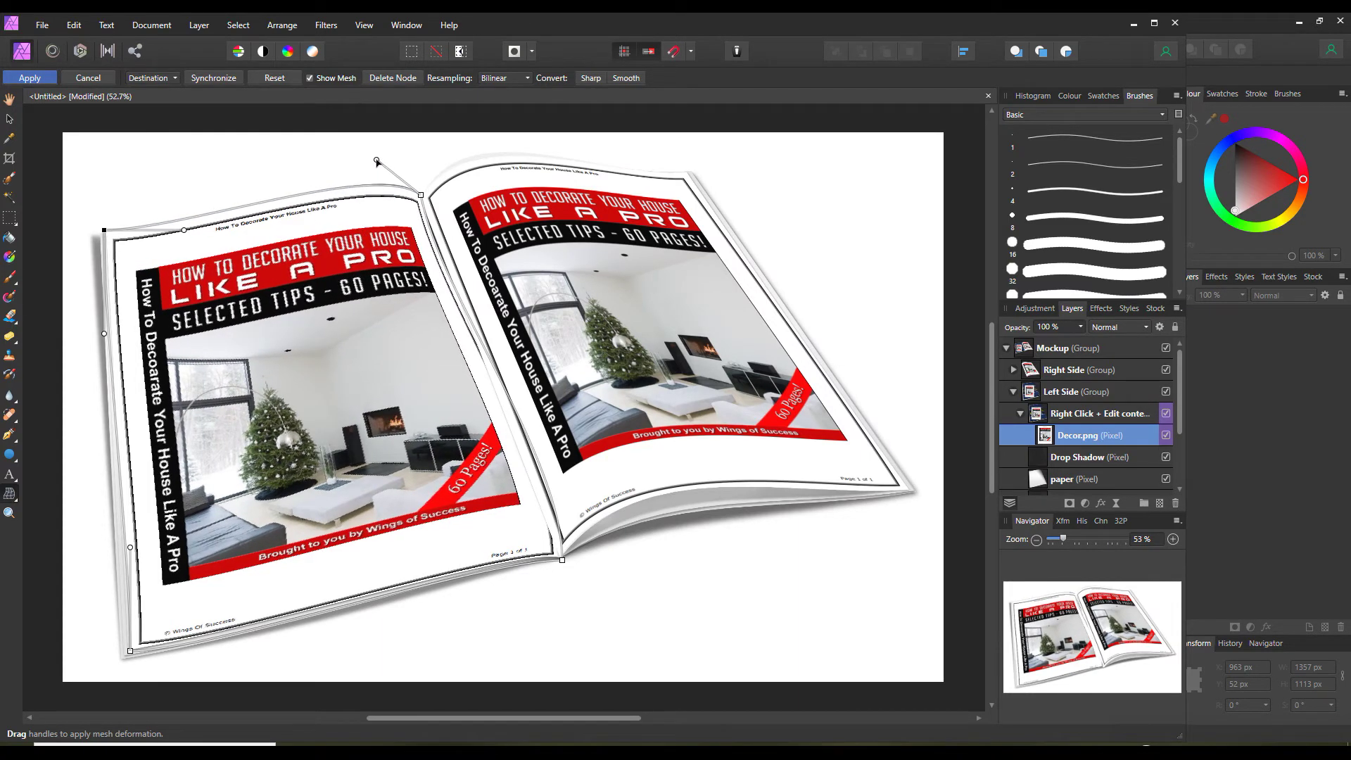
pyautogui.click(421, 195)
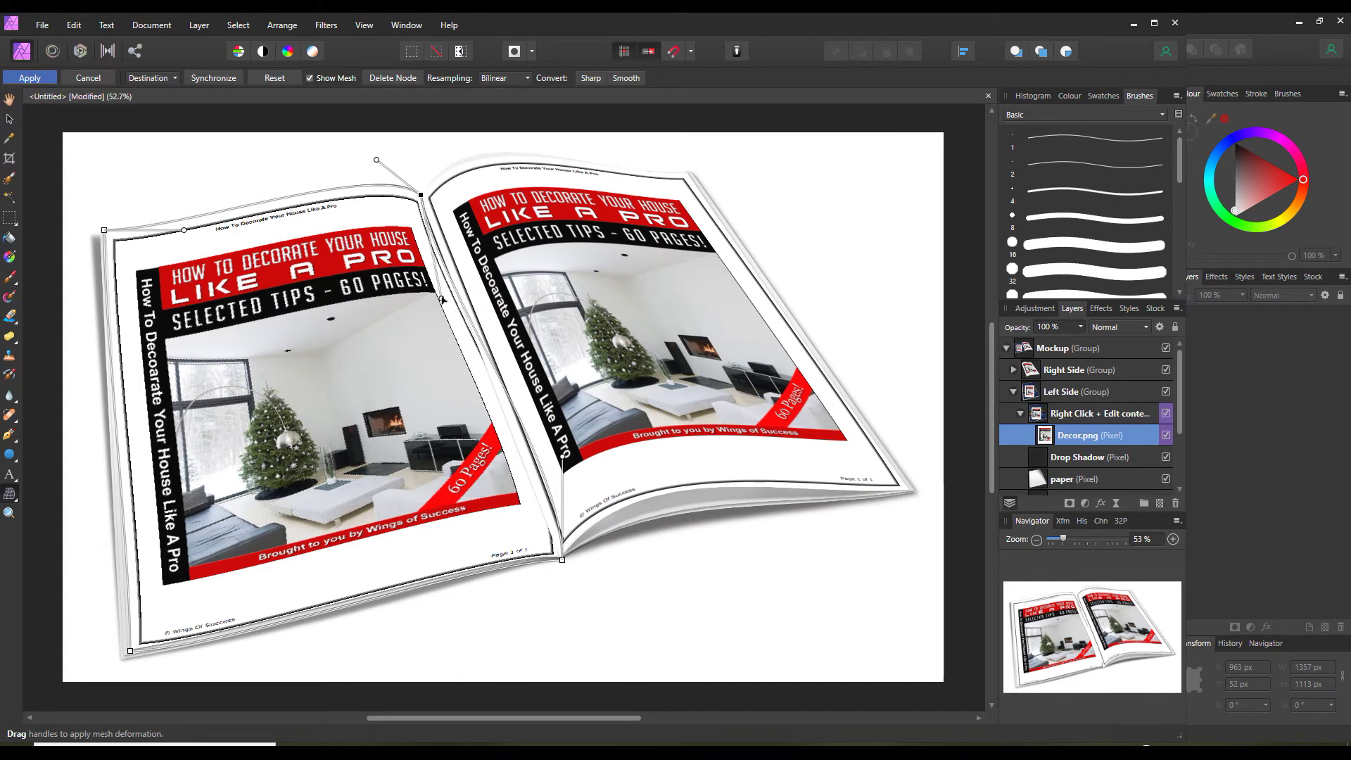
pyautogui.moveTo(445, 302); pyautogui.dragTo(457, 301)
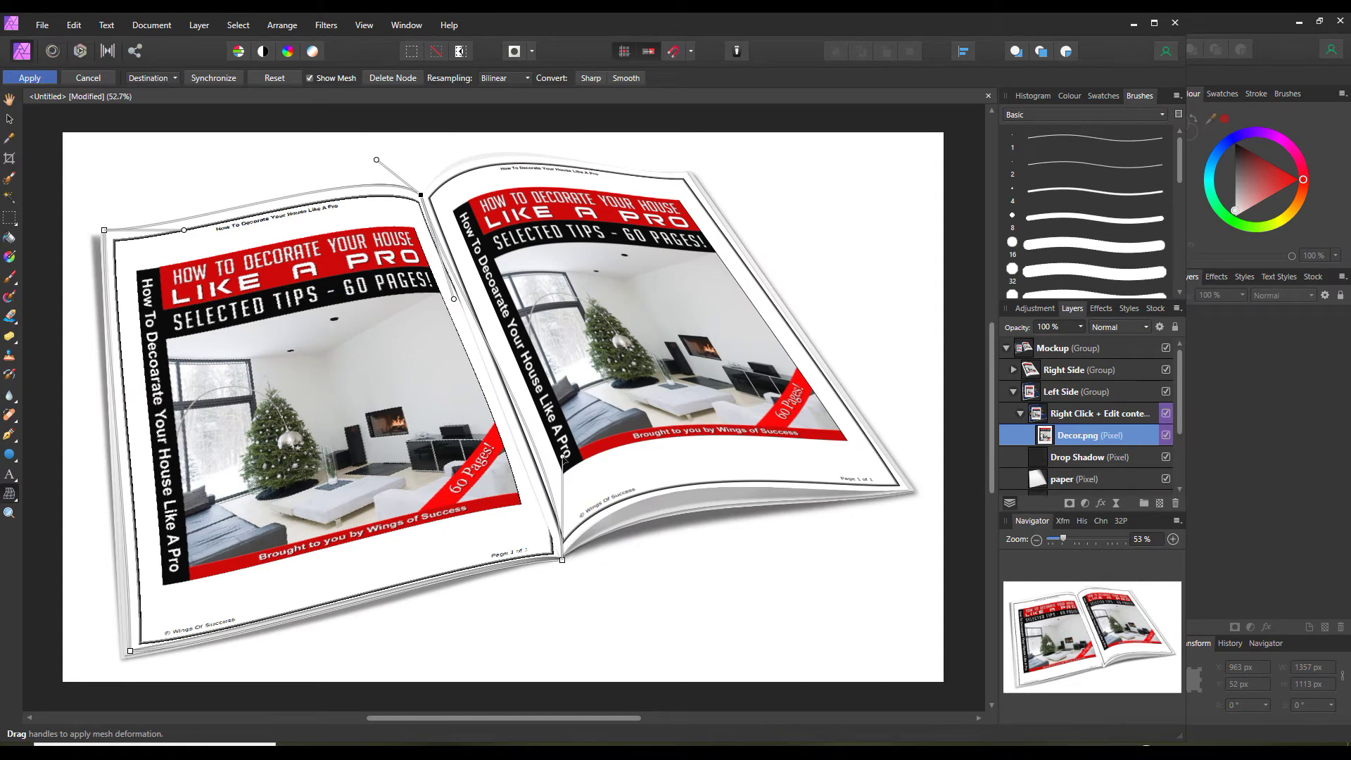
pyautogui.moveTo(565, 458); pyautogui.dragTo(526, 466)
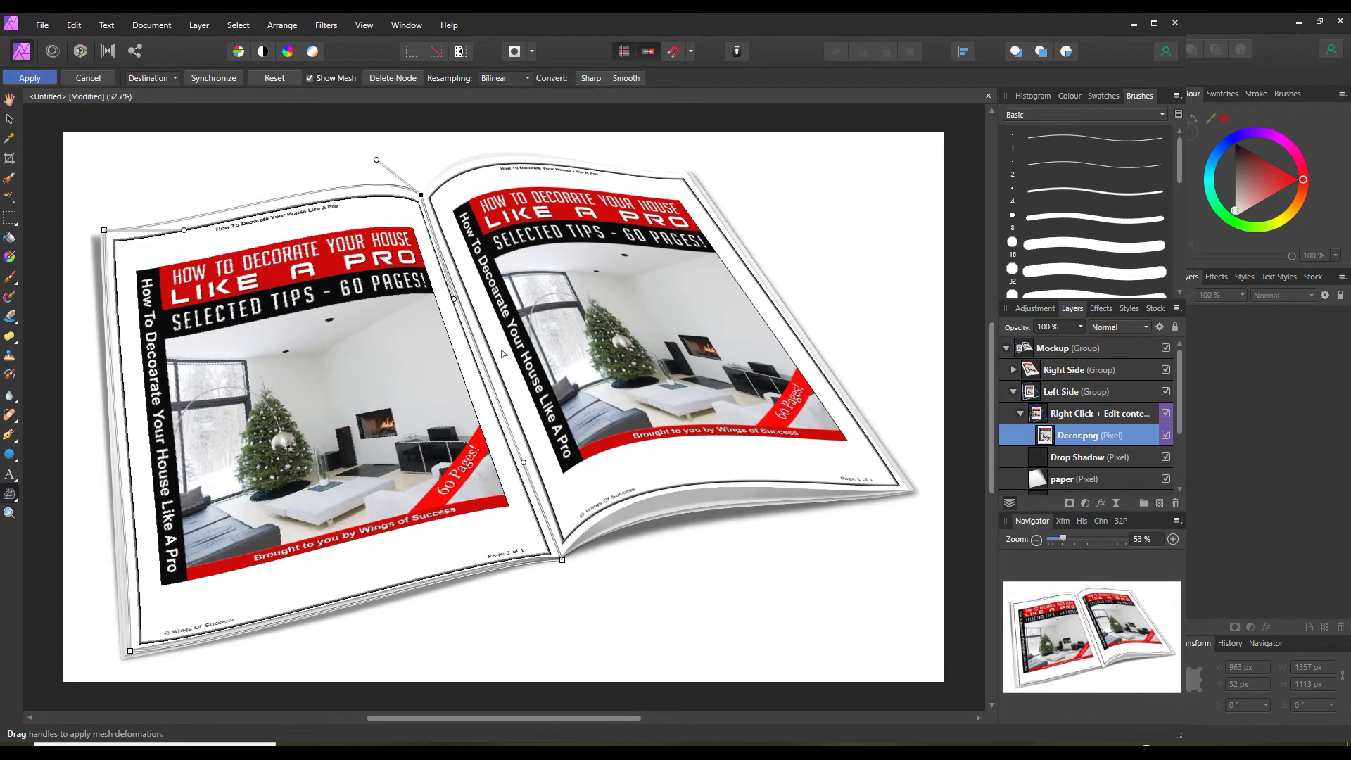
pyautogui.moveTo(455, 301); pyautogui.dragTo(460, 305)
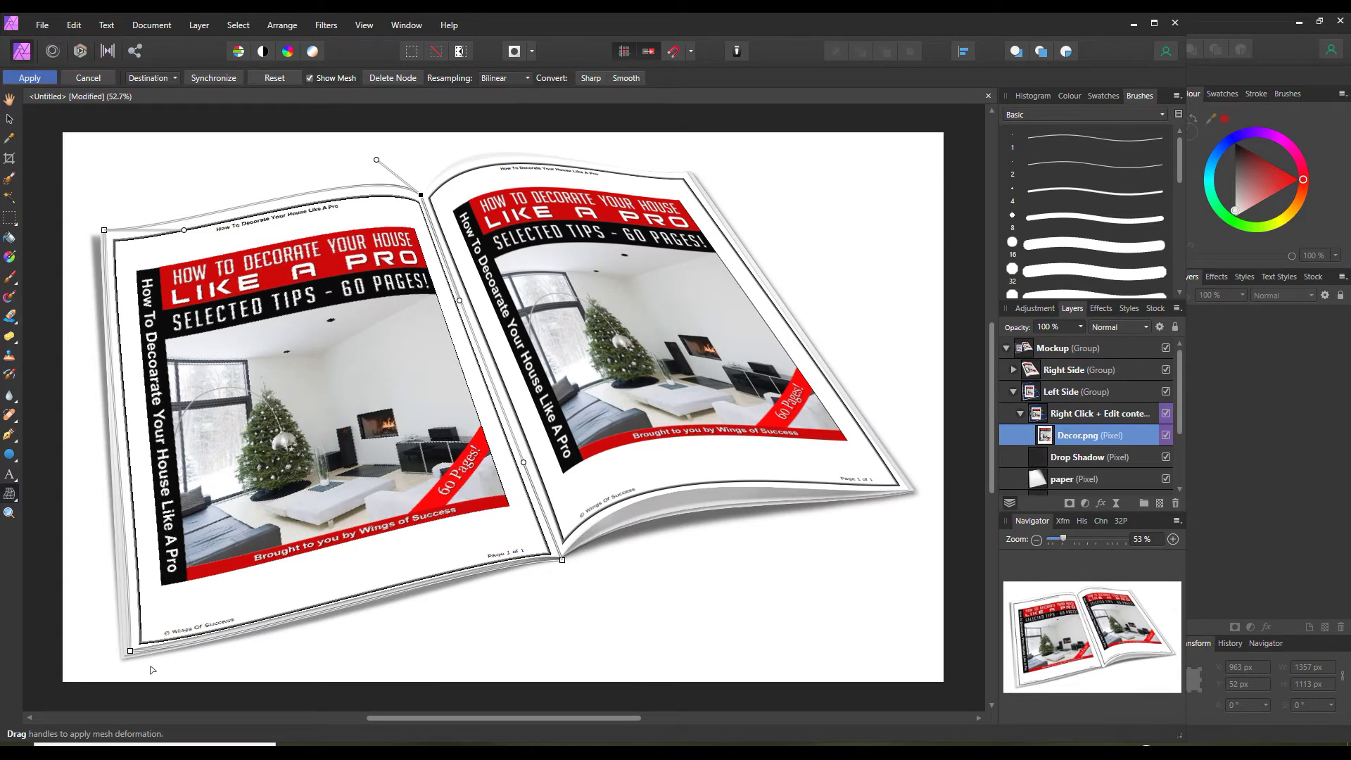
# - Refine the curves of the image's bottom and outer edges against the left page, and apply the mesh warp
pyautogui.click(131, 652)
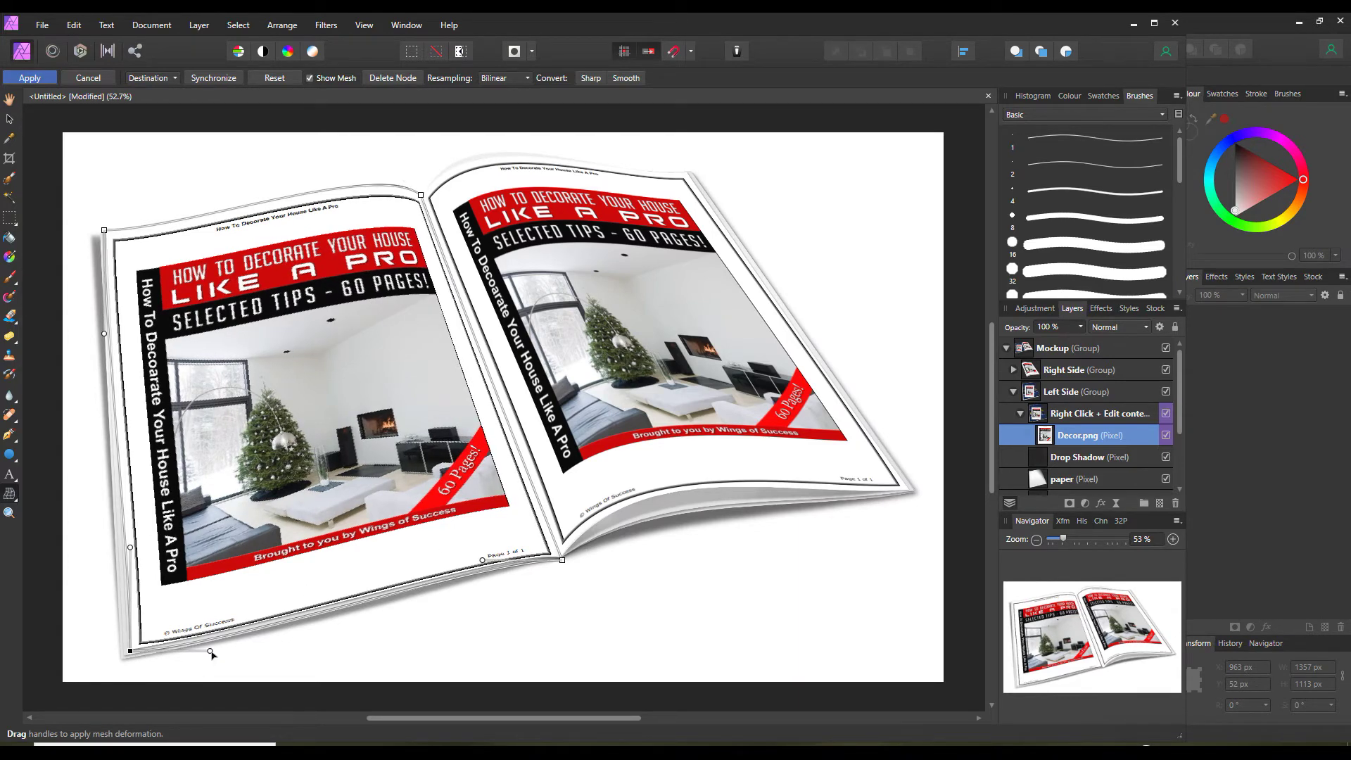
pyautogui.moveTo(210, 652); pyautogui.dragTo(204, 639)
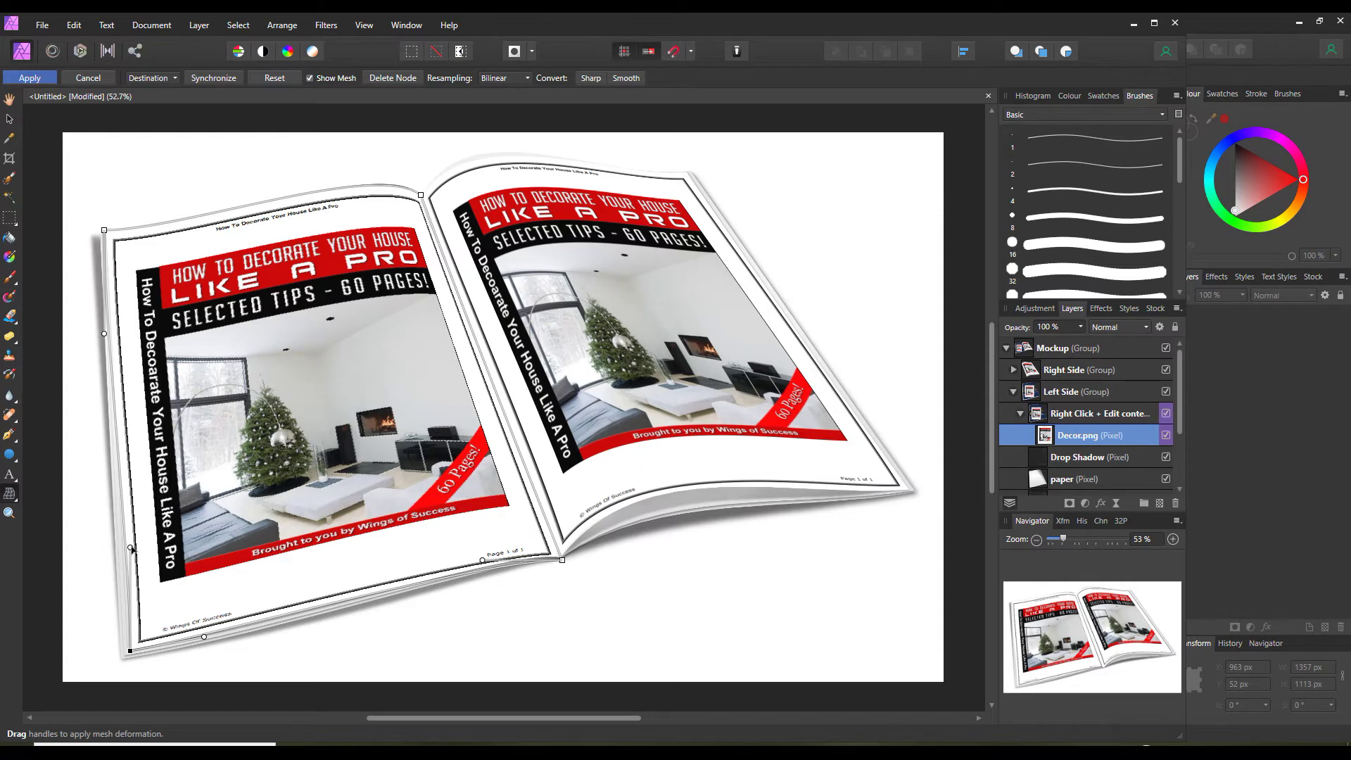
pyautogui.moveTo(131, 549); pyautogui.dragTo(121, 549)
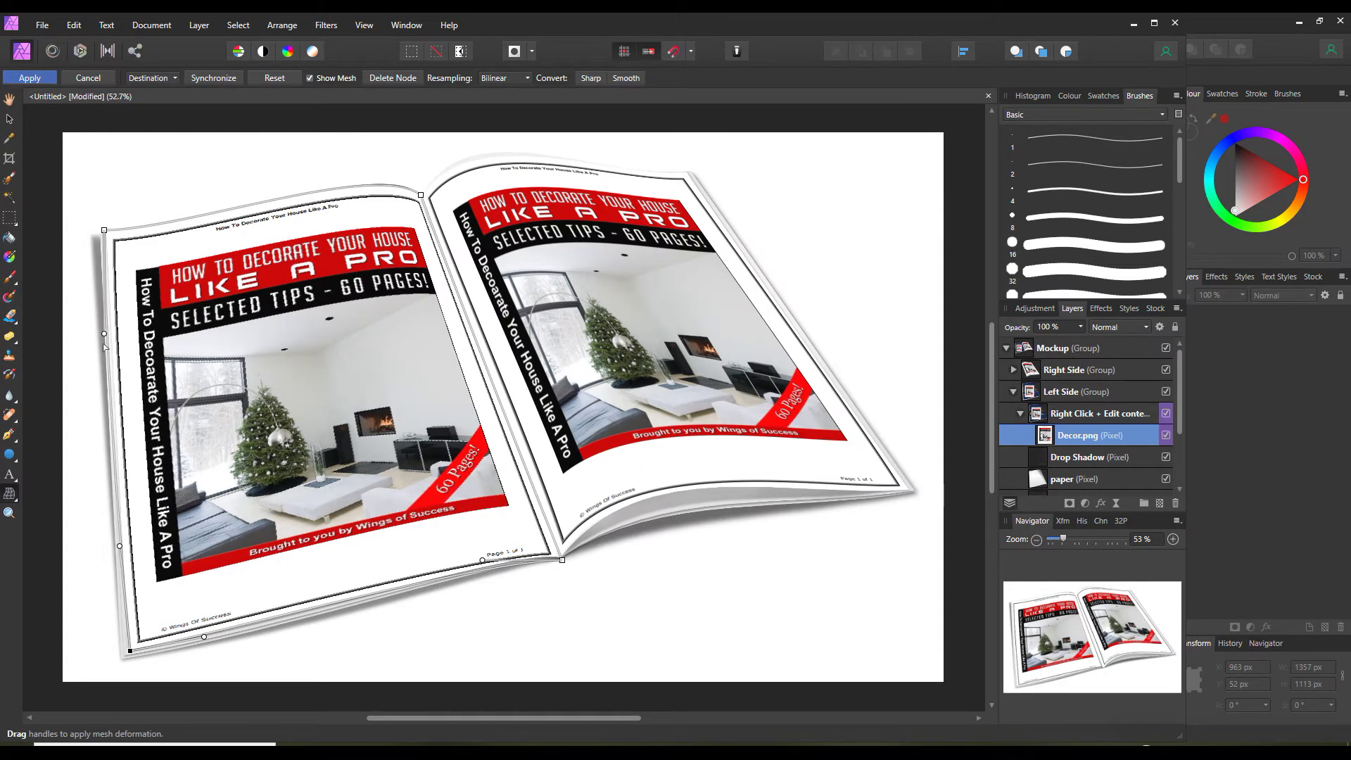
pyautogui.moveTo(108, 336); pyautogui.dragTo(107, 336)
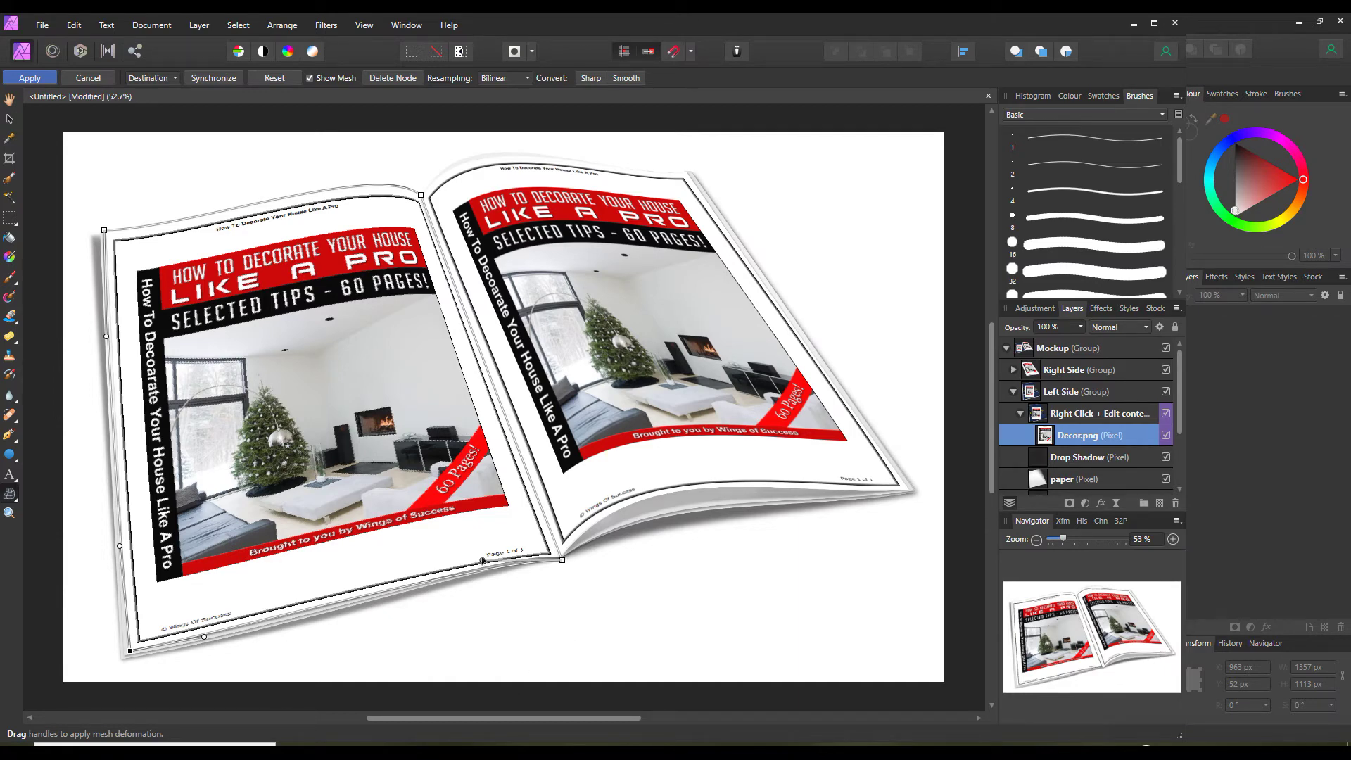
pyautogui.moveTo(482, 561); pyautogui.dragTo(482, 555)
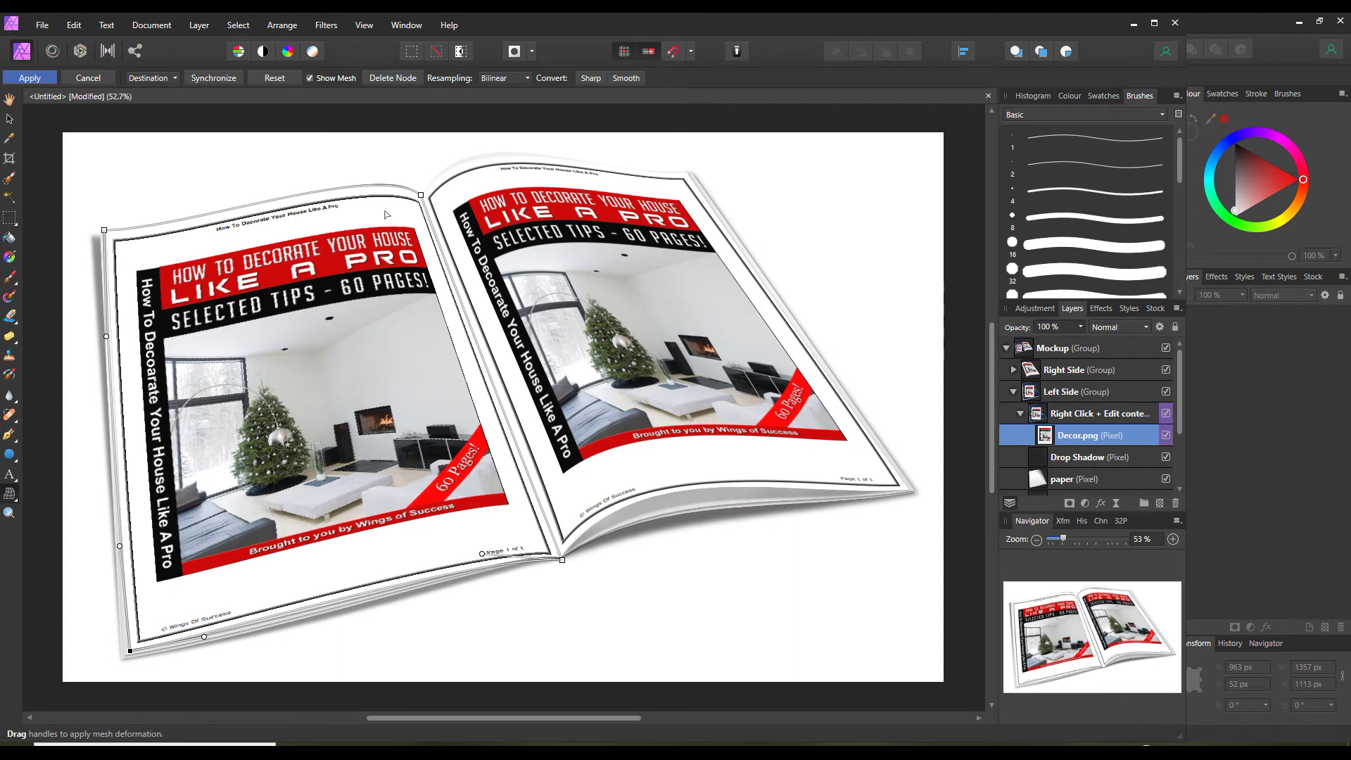
pyautogui.click(29, 78)
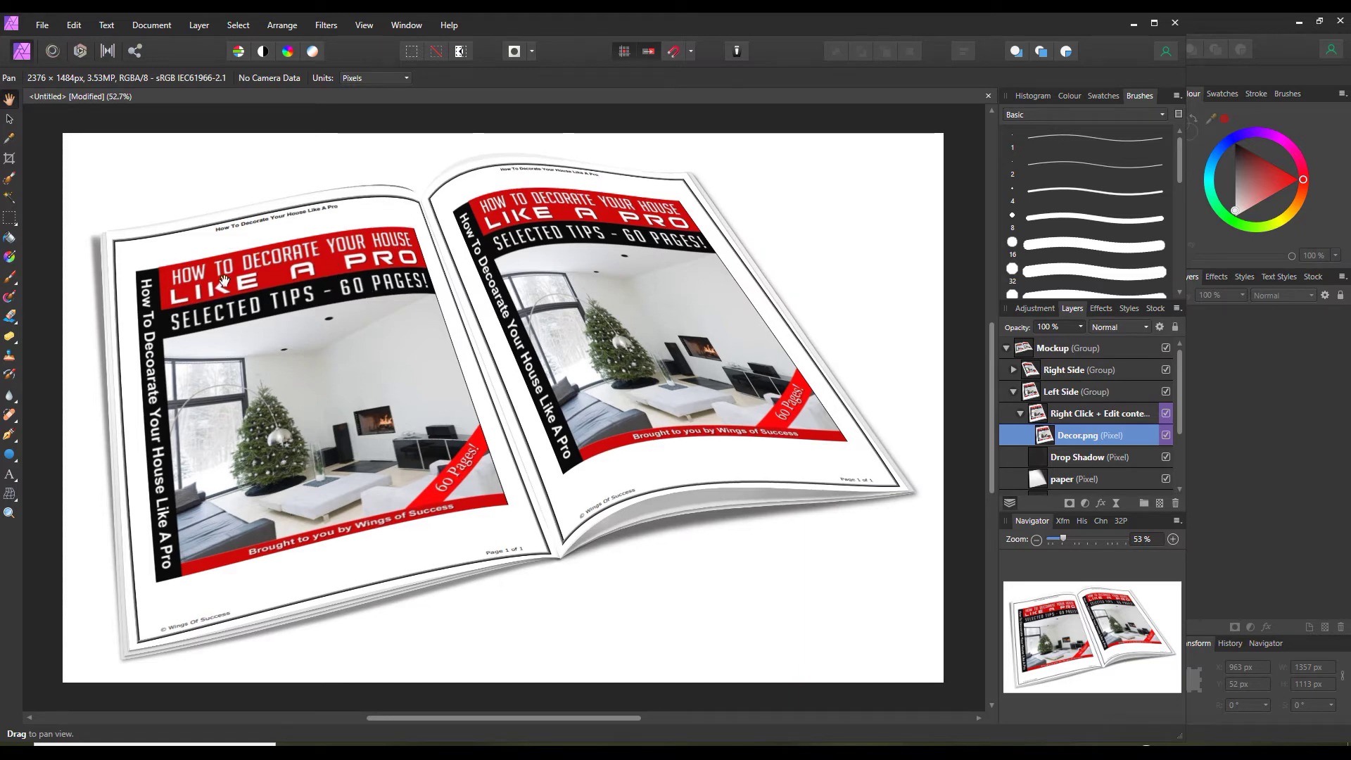
# - Undo the mesh warp applied to the left page's Decor image
pyautogui.click(75, 25)
pyautogui.click(70, 40)
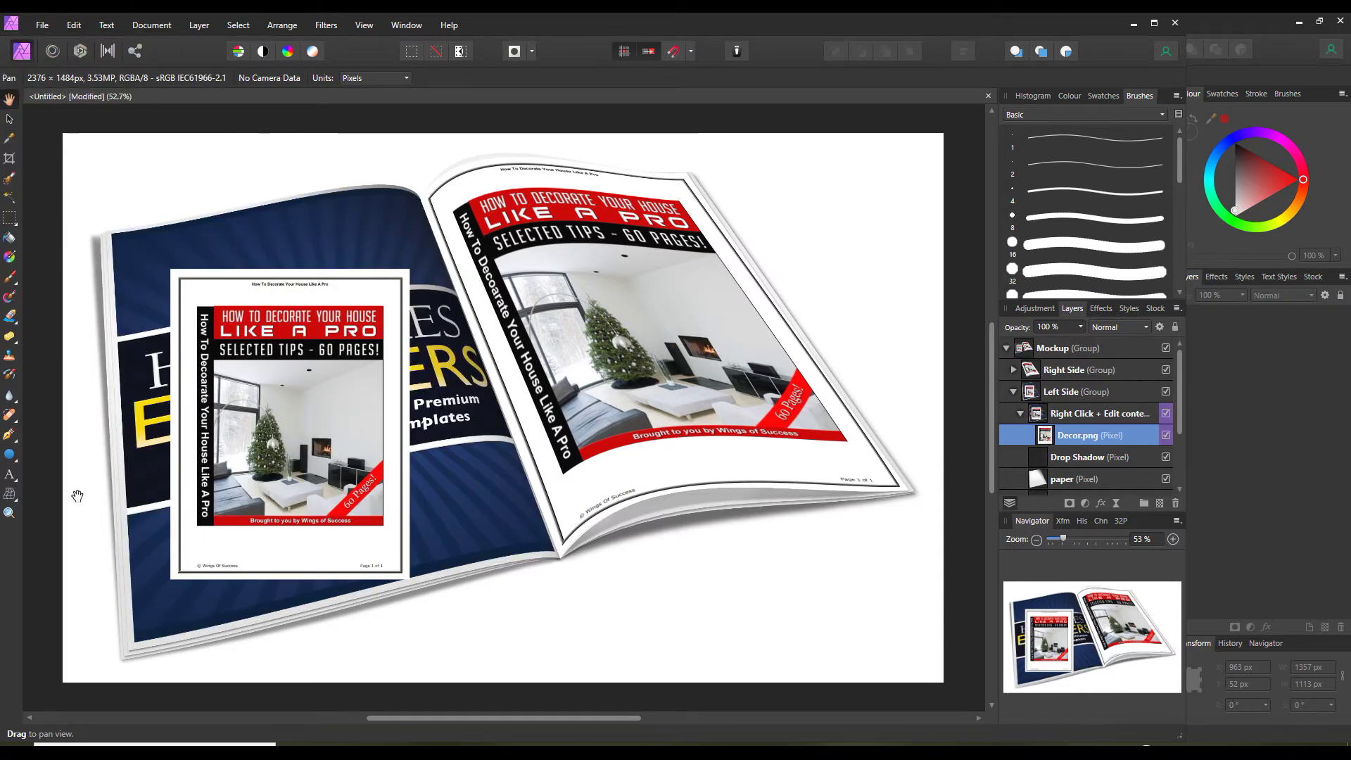
# - Use the Mesh Warp Tool again to place the Decor image's four corners on the left page's corners
pyautogui.click(10, 495)
pyautogui.click(14, 502)
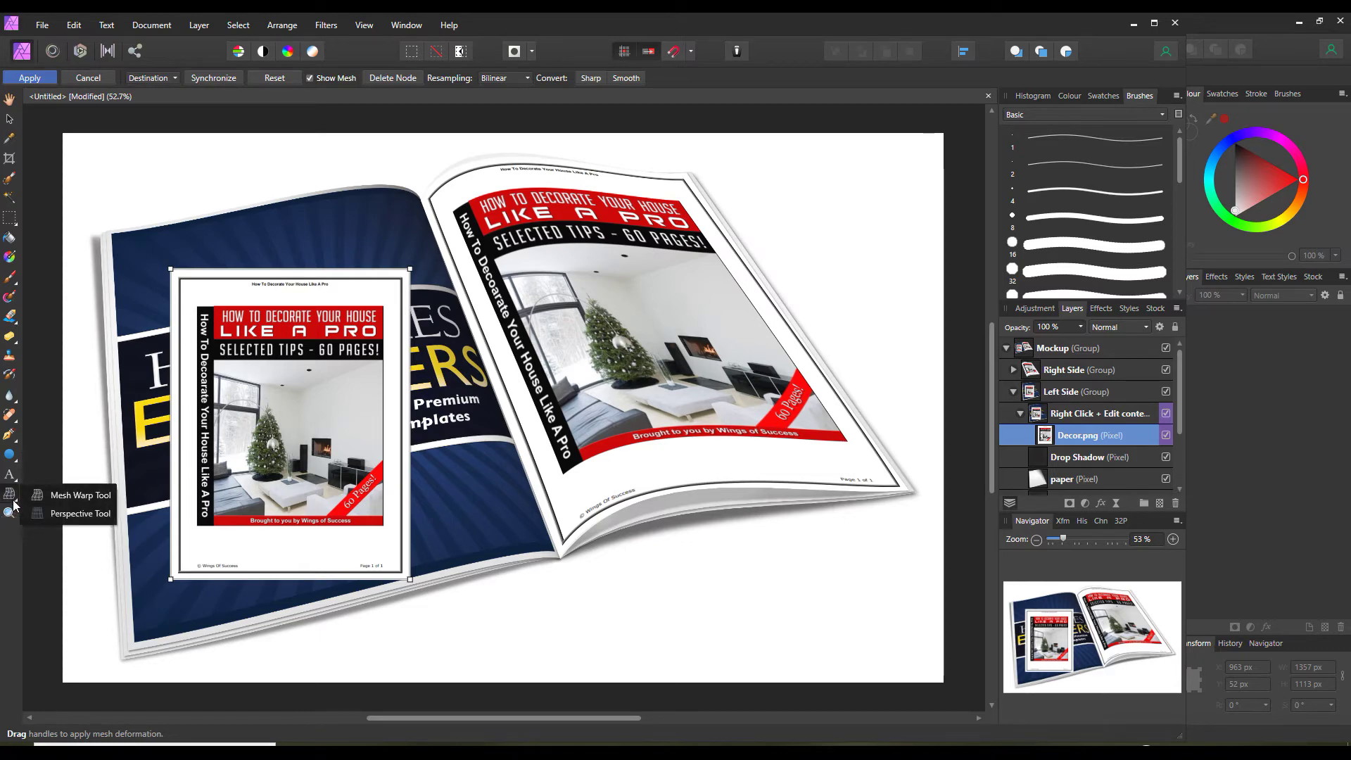
pyautogui.click(91, 499)
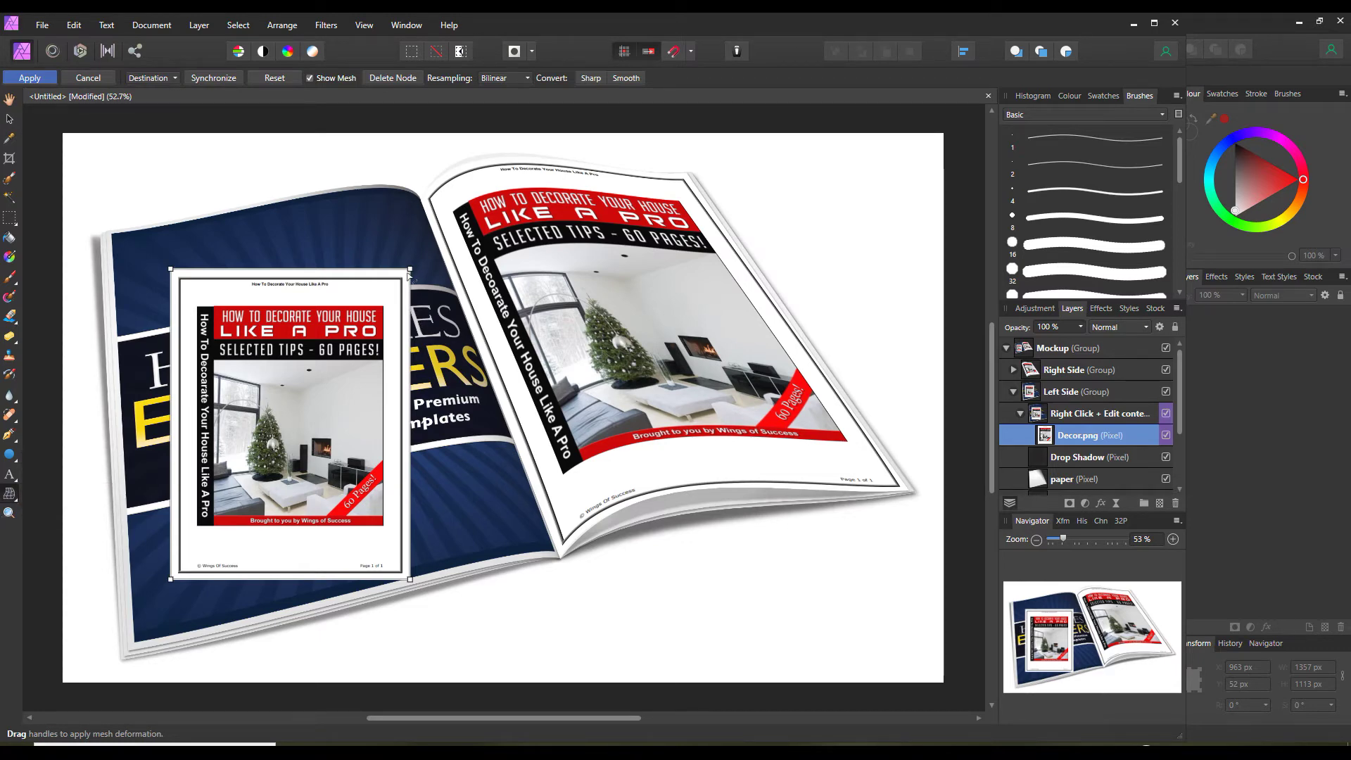
pyautogui.moveTo(410, 270); pyautogui.dragTo(423, 190)
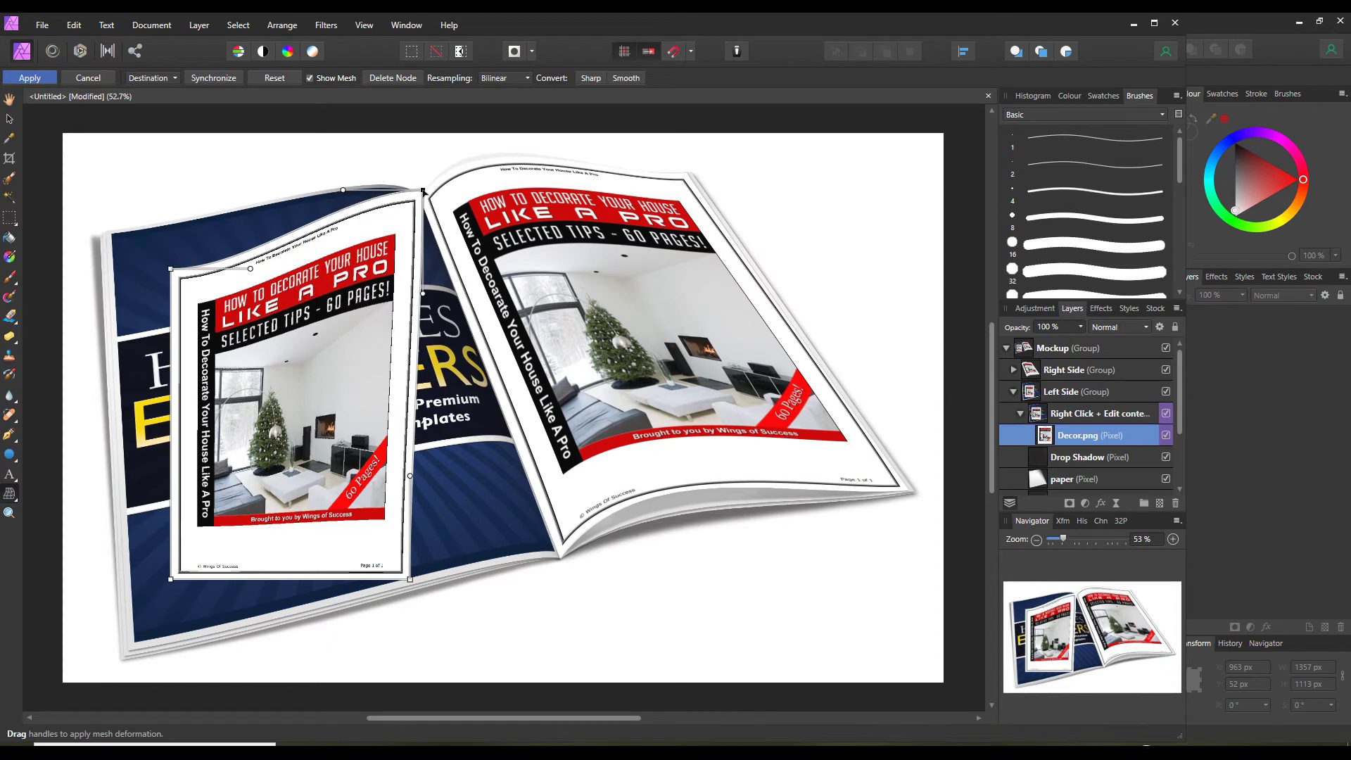
pyautogui.moveTo(410, 579); pyautogui.dragTo(565, 561)
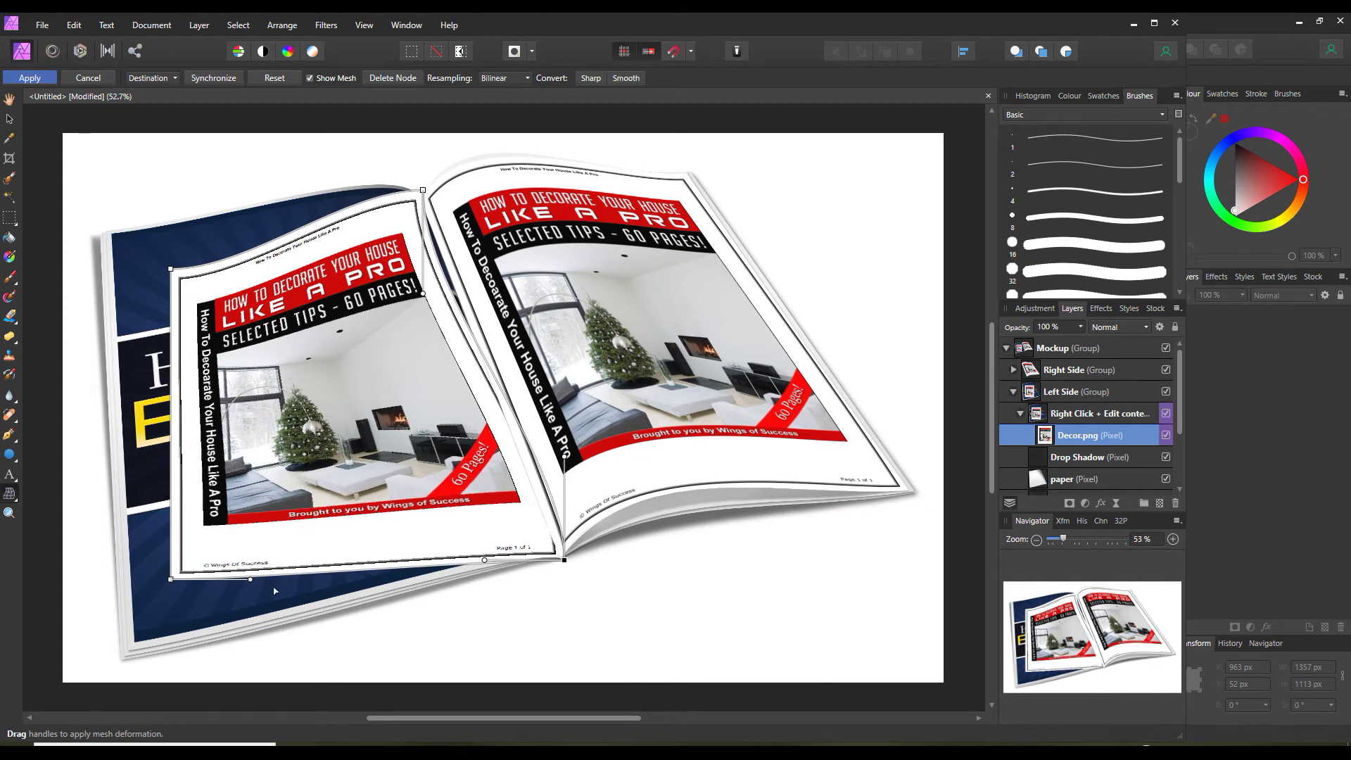
pyautogui.moveTo(173, 579); pyautogui.dragTo(127, 653)
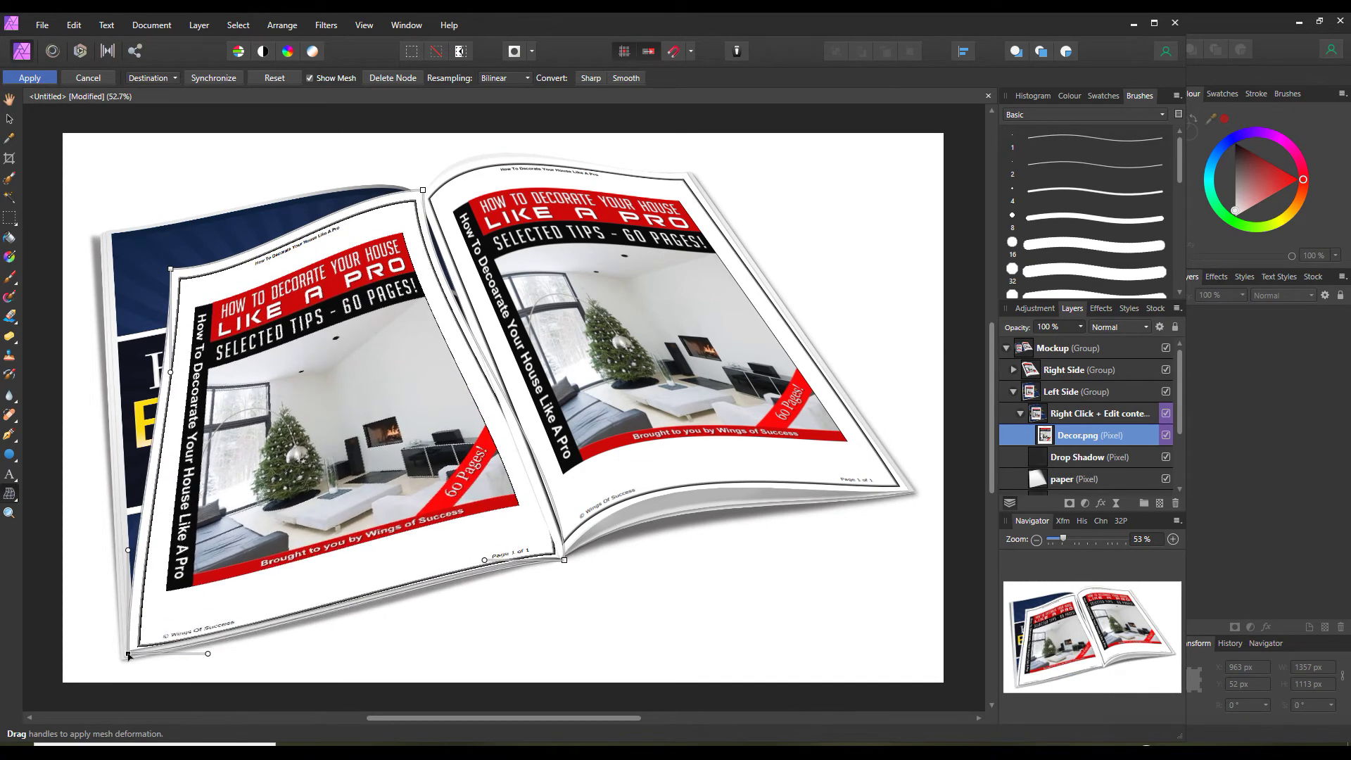
pyautogui.moveTo(171, 271); pyautogui.dragTo(105, 231)
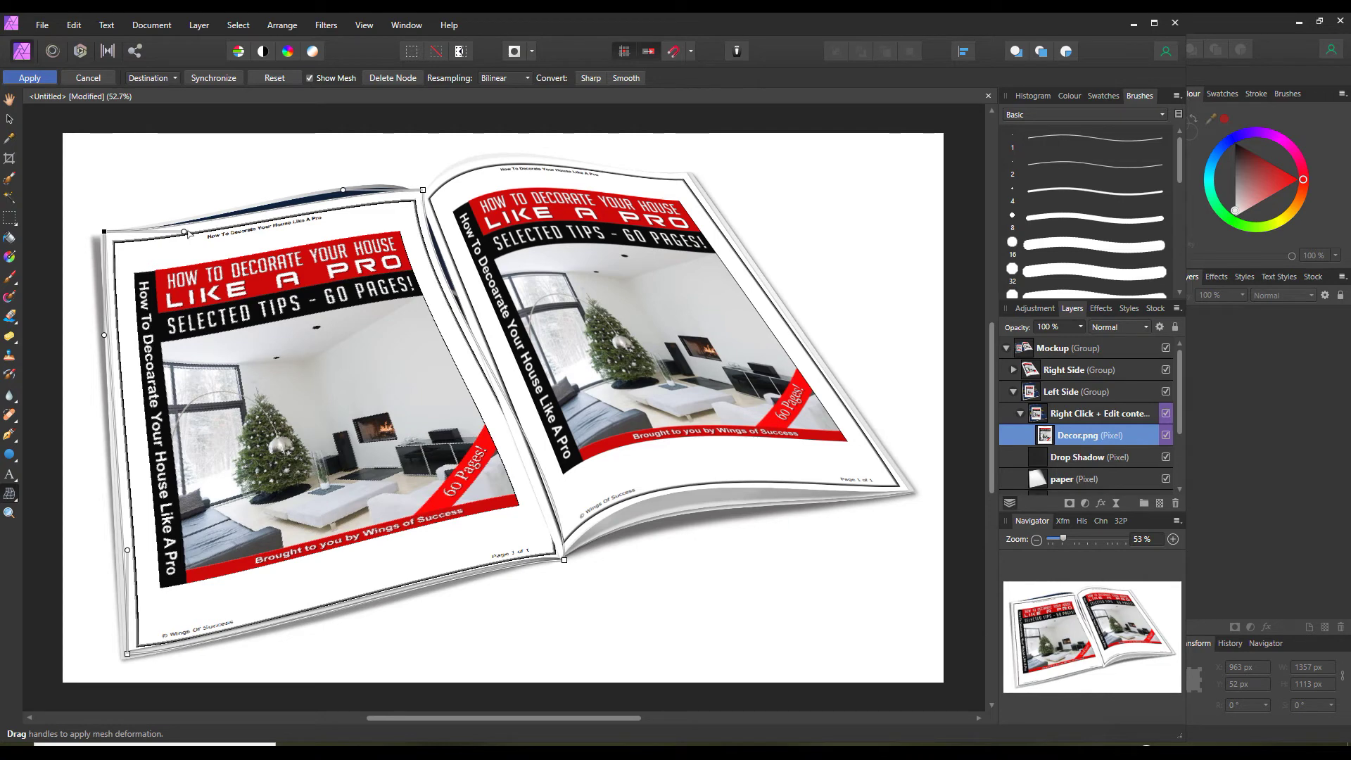
# - Arch the warped image's top edge from both upper corners to match the left page, and curve its inner edge along the spine
pyautogui.moveTo(185, 235); pyautogui.dragTo(179, 209)
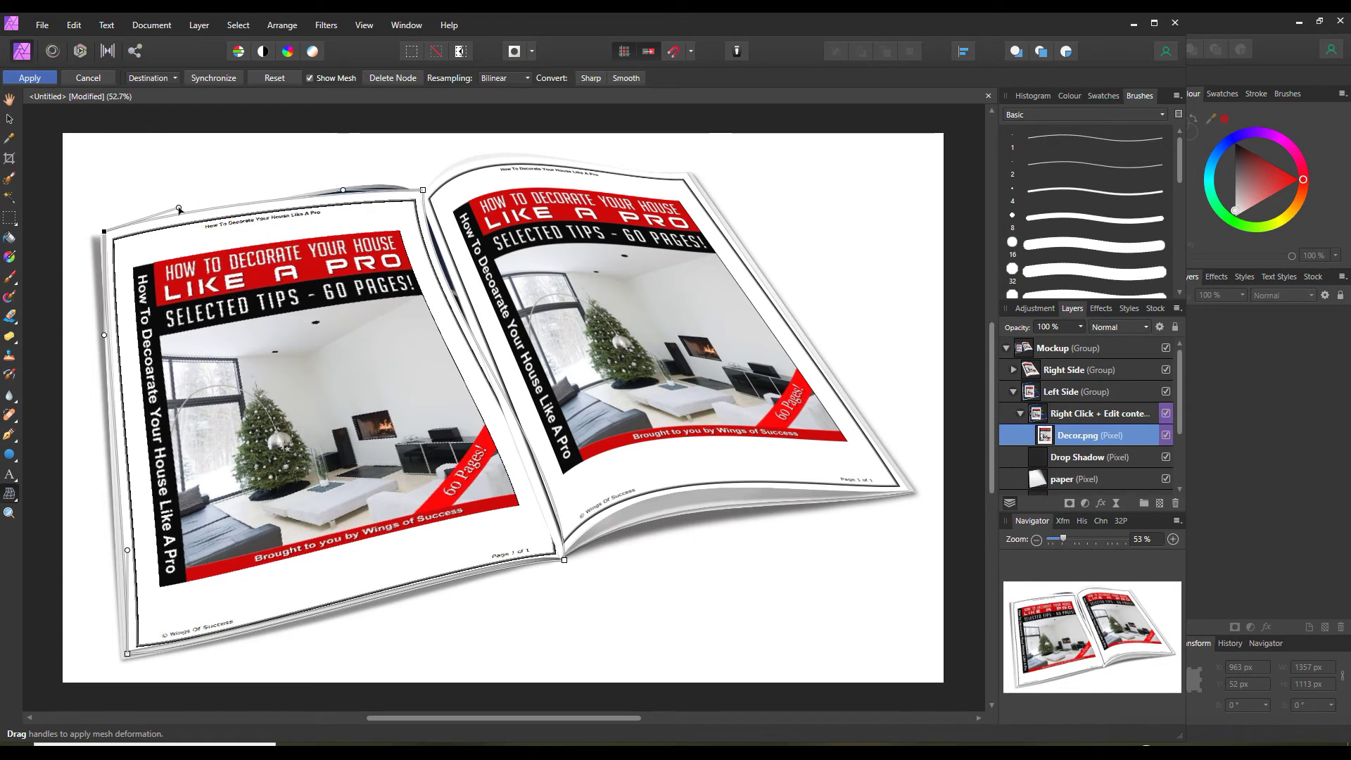
pyautogui.moveTo(343, 190); pyautogui.dragTo(349, 169)
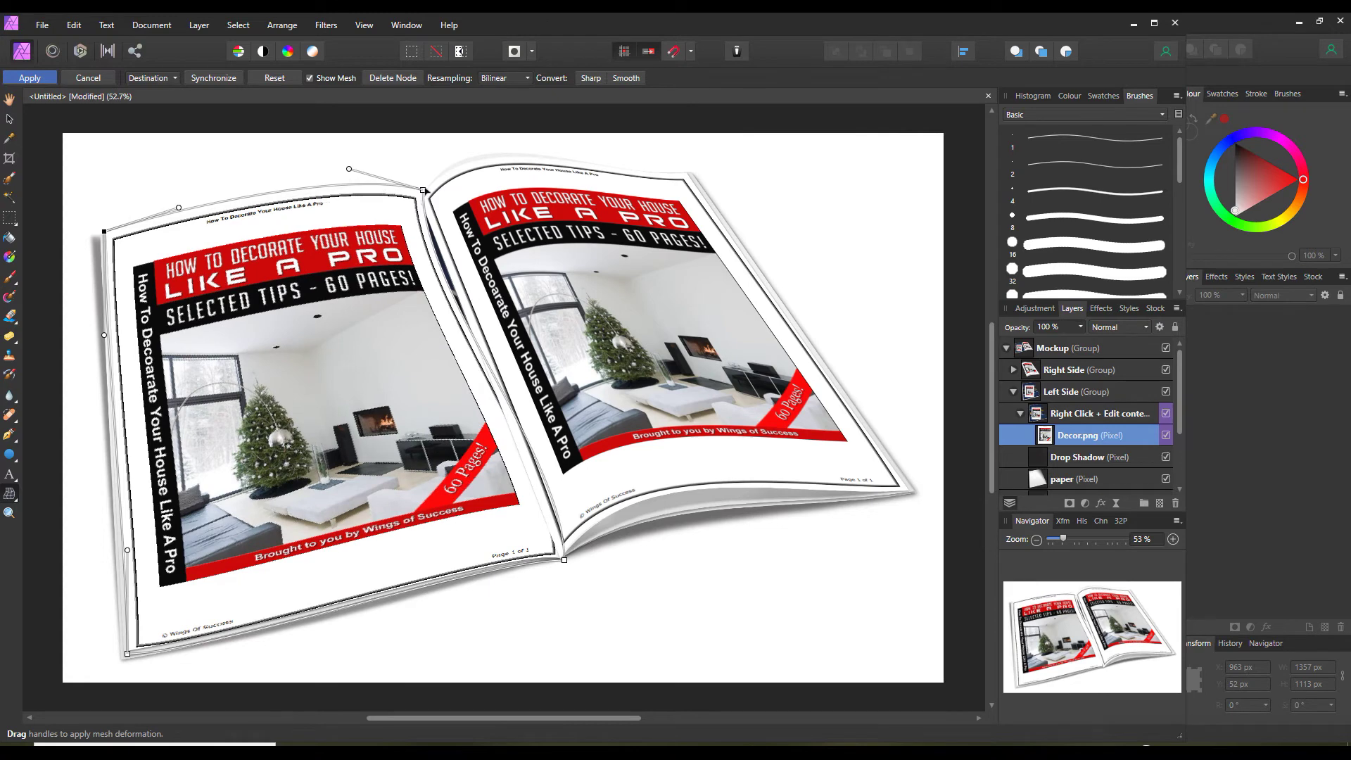
pyautogui.click(431, 224)
pyautogui.click(422, 191)
pyautogui.click(422, 191)
pyautogui.moveTo(420, 294); pyautogui.dragTo(439, 275)
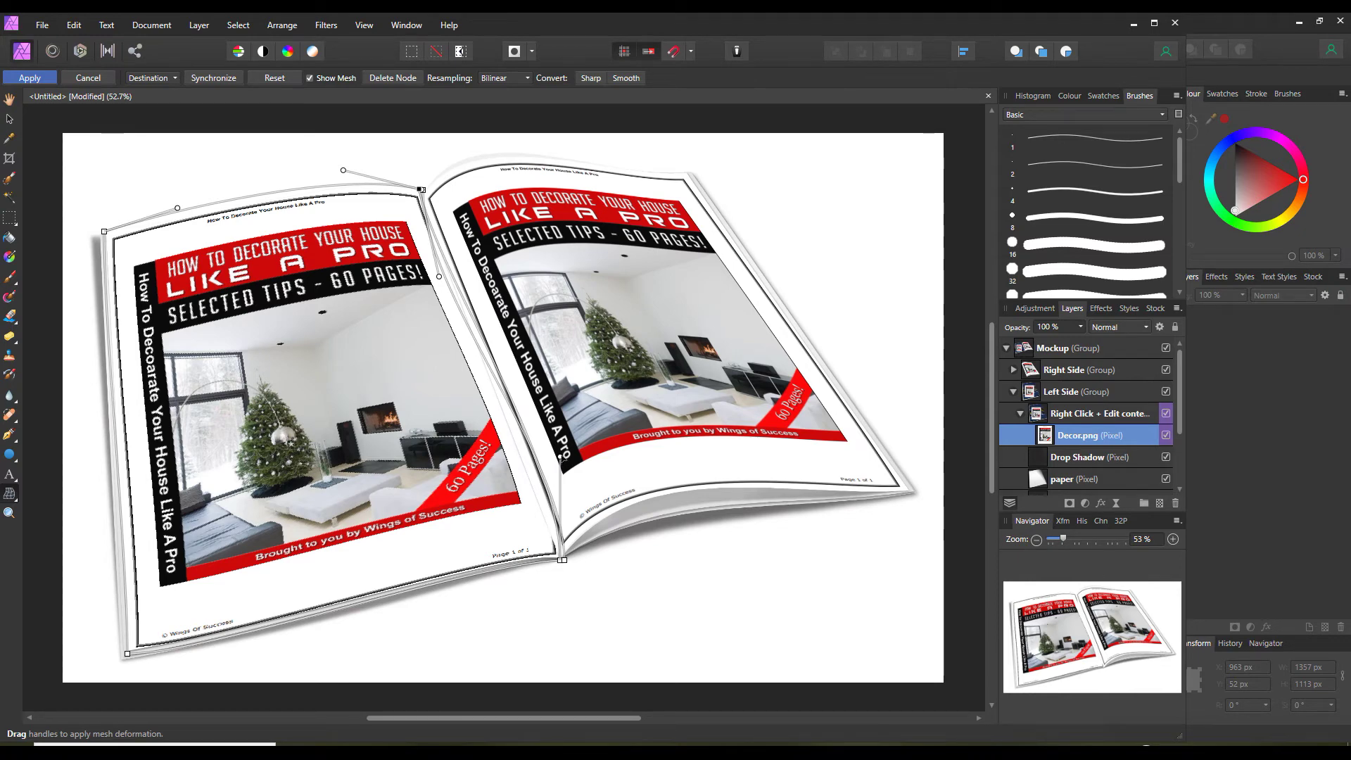
pyautogui.moveTo(561, 459); pyautogui.dragTo(519, 466)
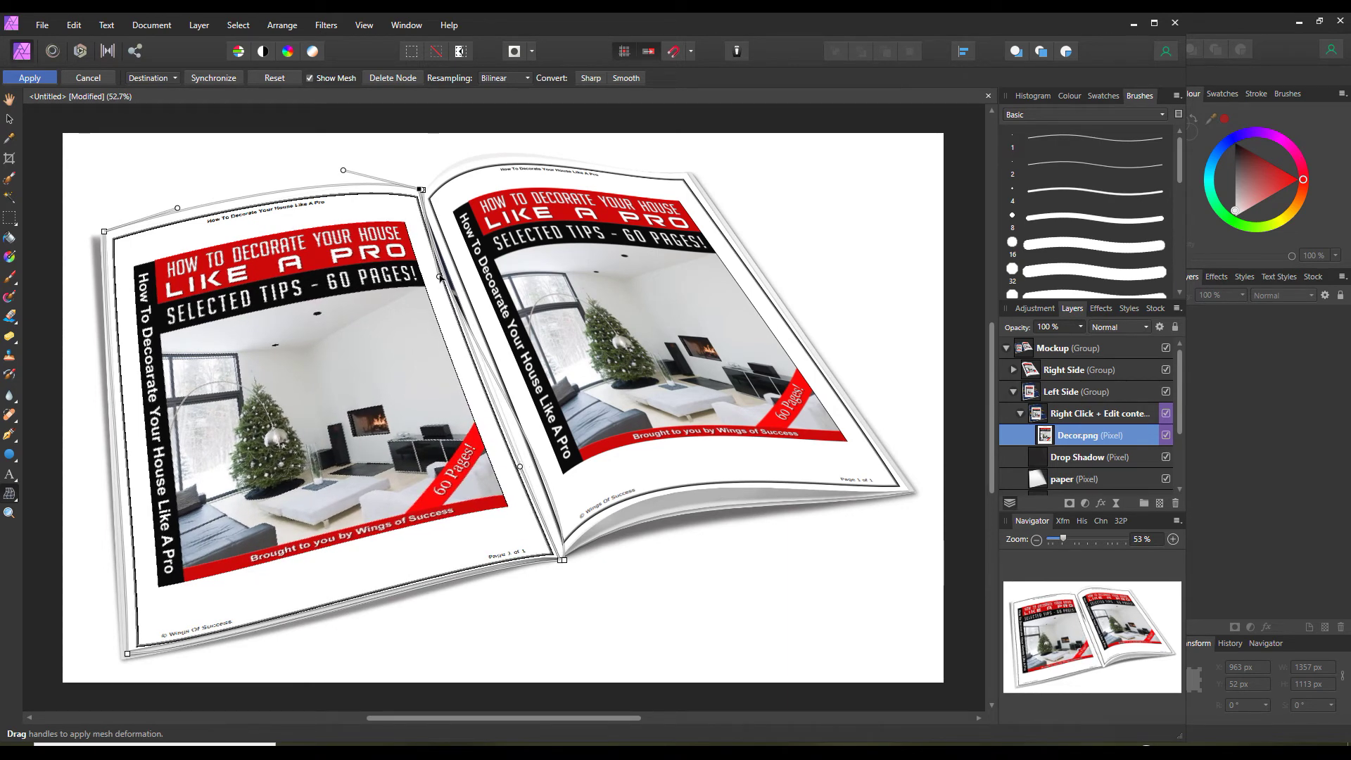
pyautogui.moveTo(440, 277); pyautogui.dragTo(451, 279)
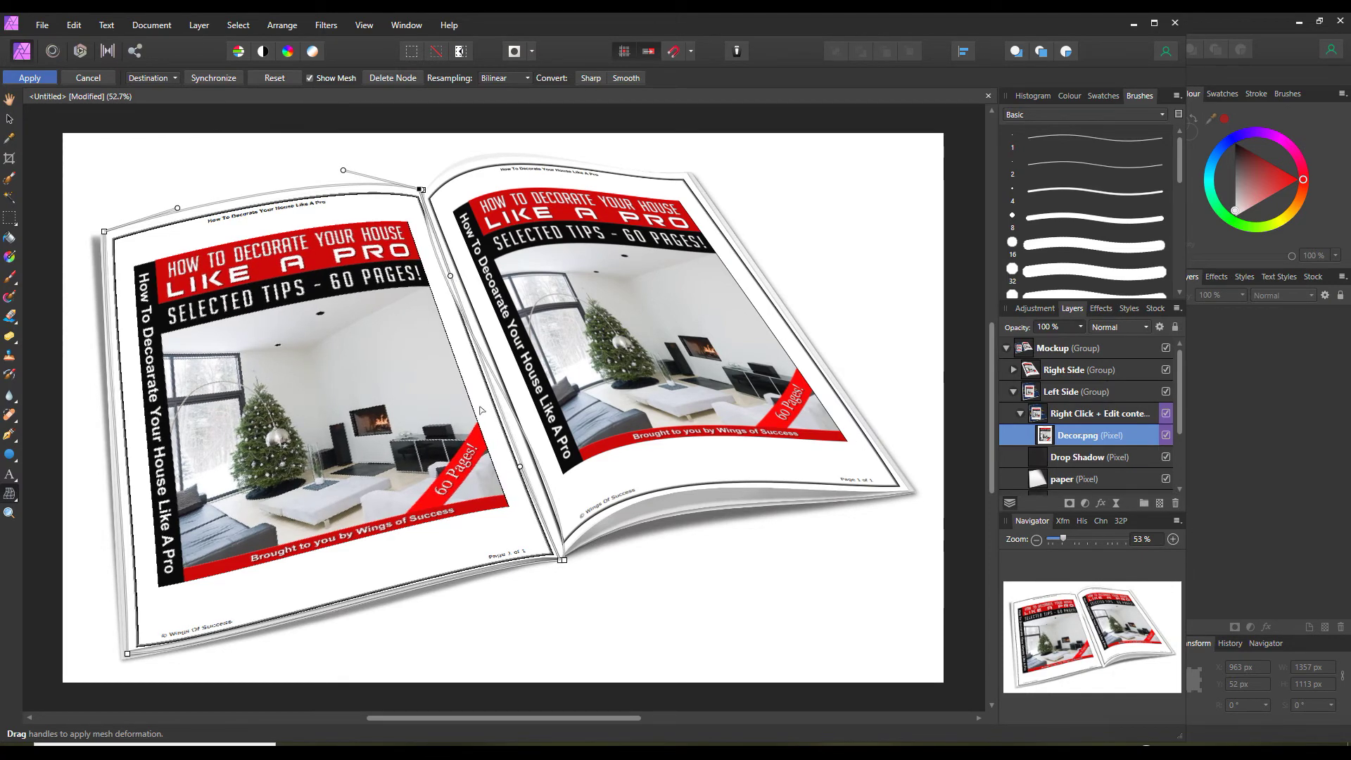
pyautogui.moveTo(522, 470)
pyautogui.mouseDown()
pyautogui.moveTo(505, 469)
pyautogui.moveTo(533, 468)
pyautogui.mouseUp()
# - Raise and curve the warped image's bottom edge to follow the left page, and adjust its outer edge from the lower outer corner
pyautogui.click(129, 655)
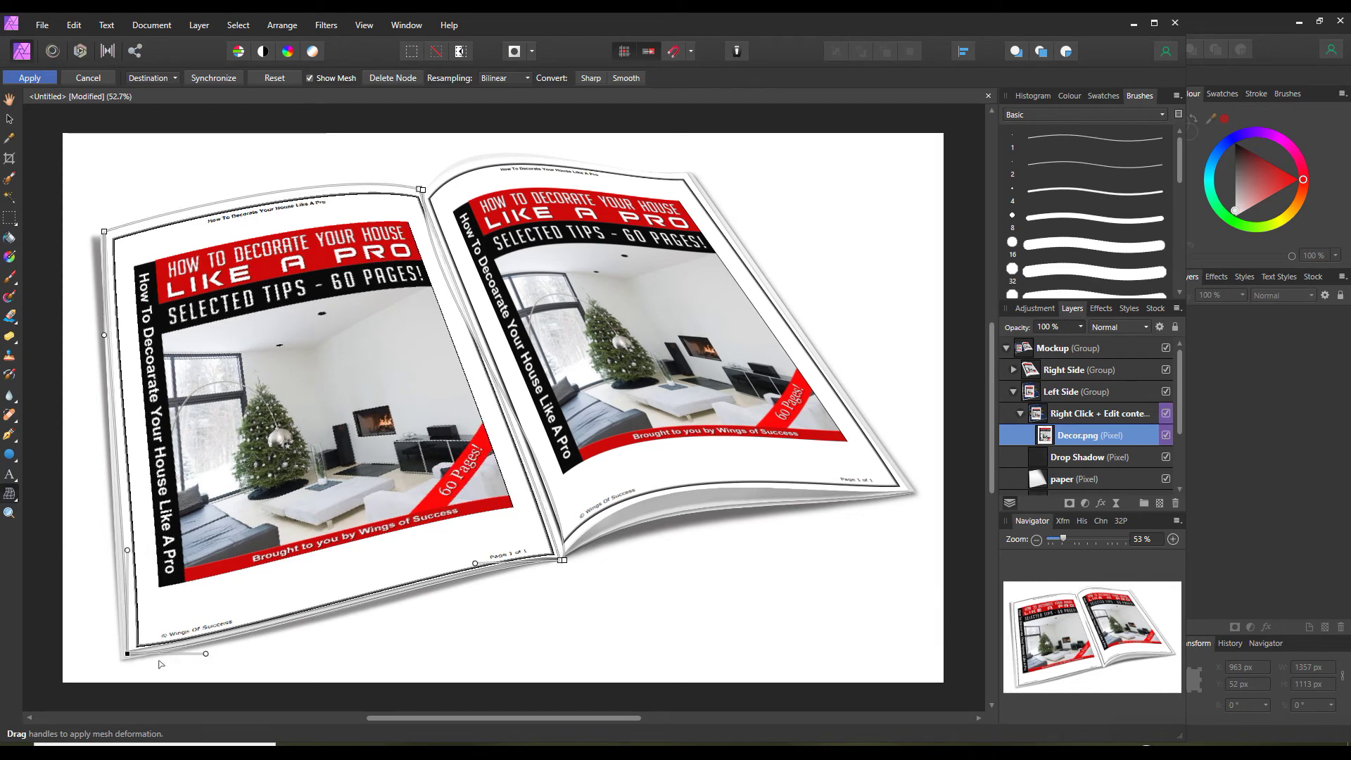
pyautogui.click(210, 656)
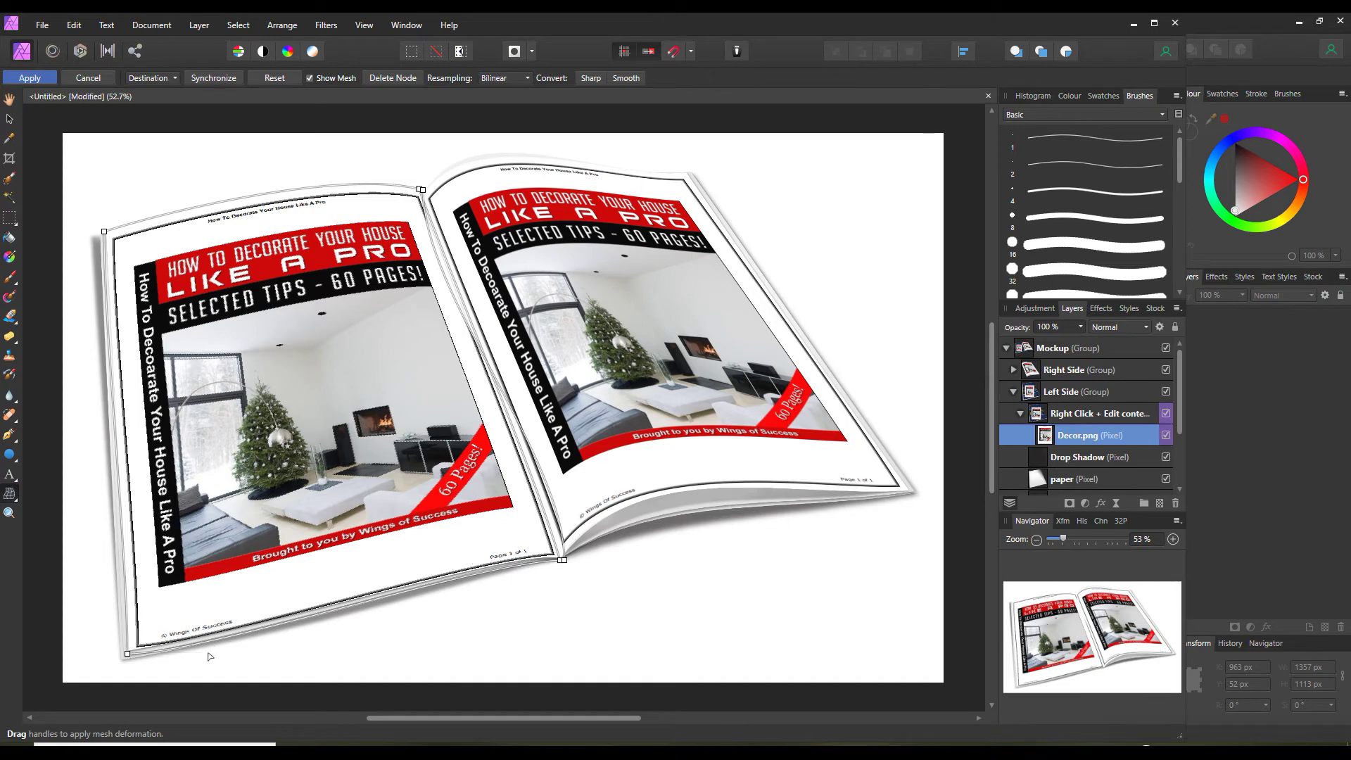
pyautogui.click(127, 654)
pyautogui.moveTo(205, 654); pyautogui.dragTo(214, 619)
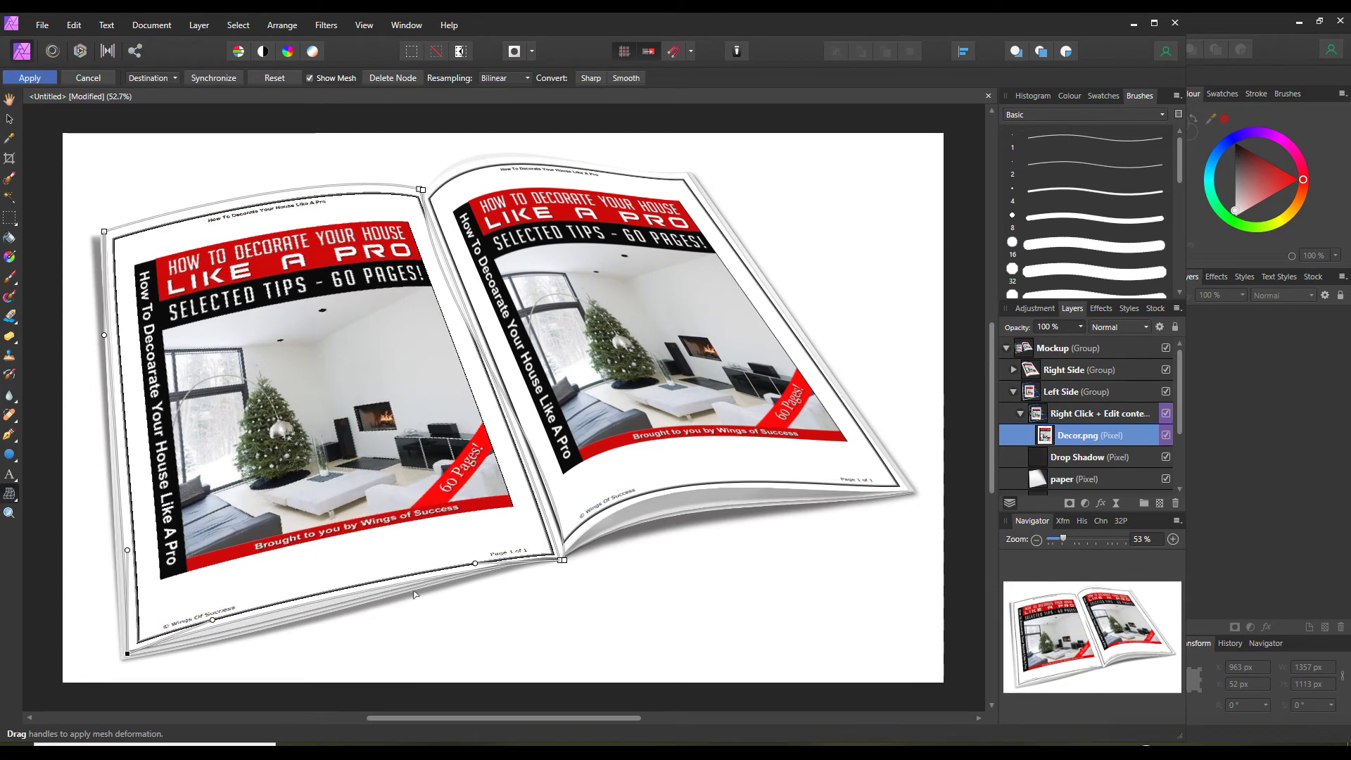
pyautogui.moveTo(475, 564); pyautogui.dragTo(479, 558)
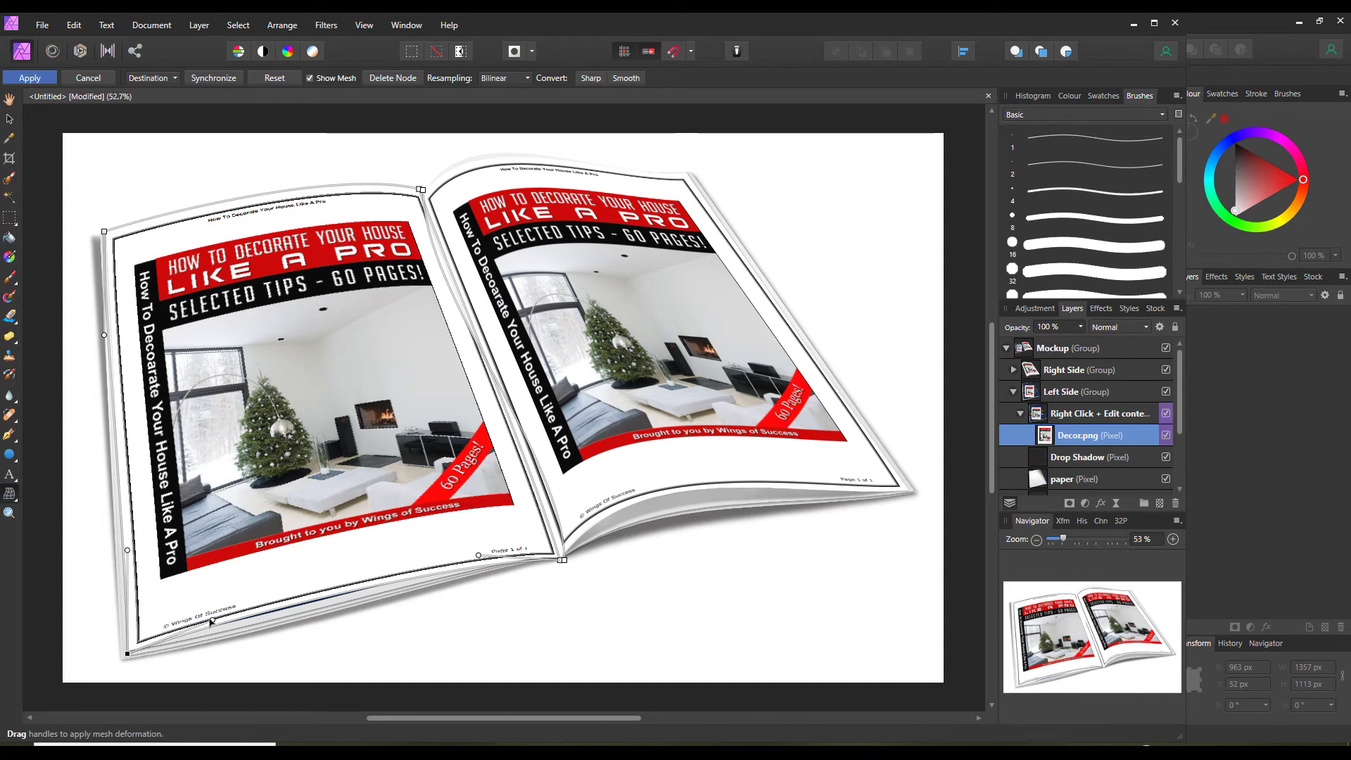
pyautogui.moveTo(213, 621); pyautogui.dragTo(215, 624)
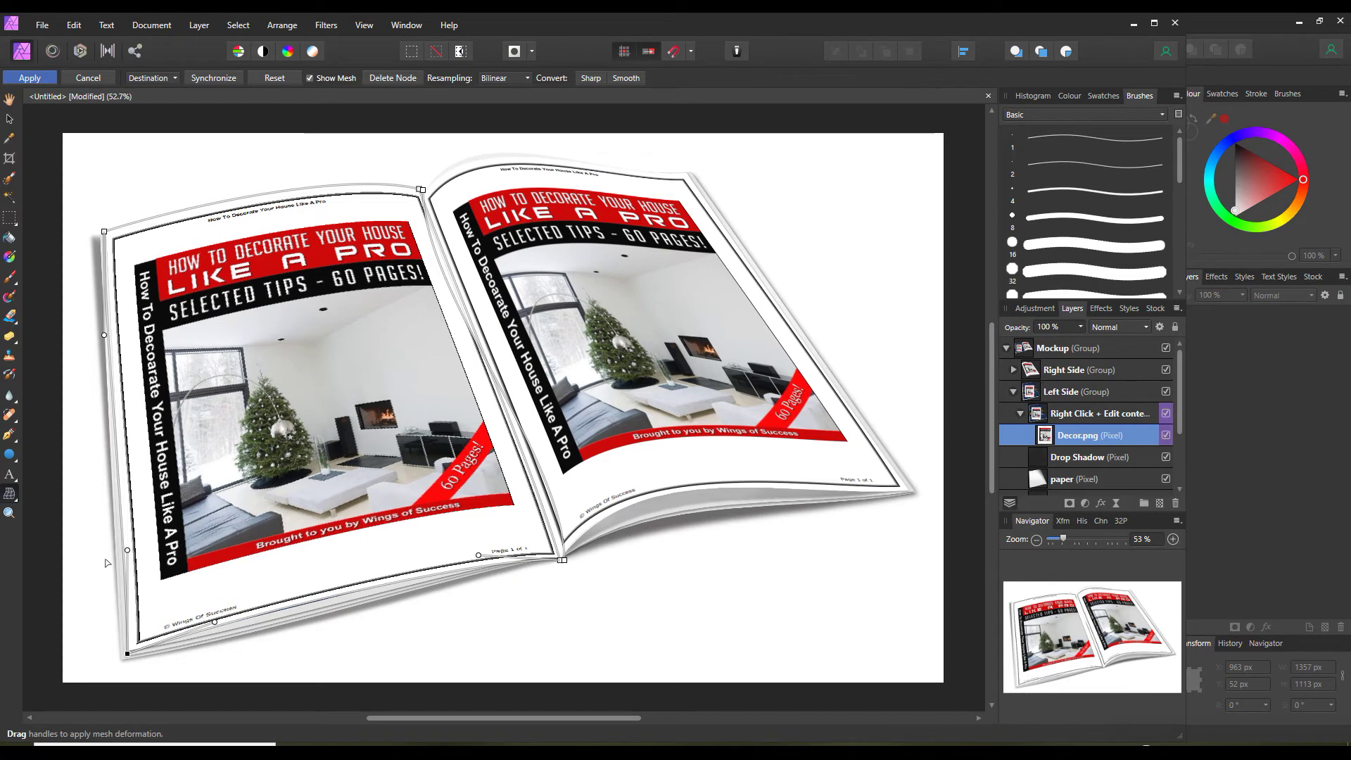
pyautogui.moveTo(128, 551); pyautogui.dragTo(124, 549)
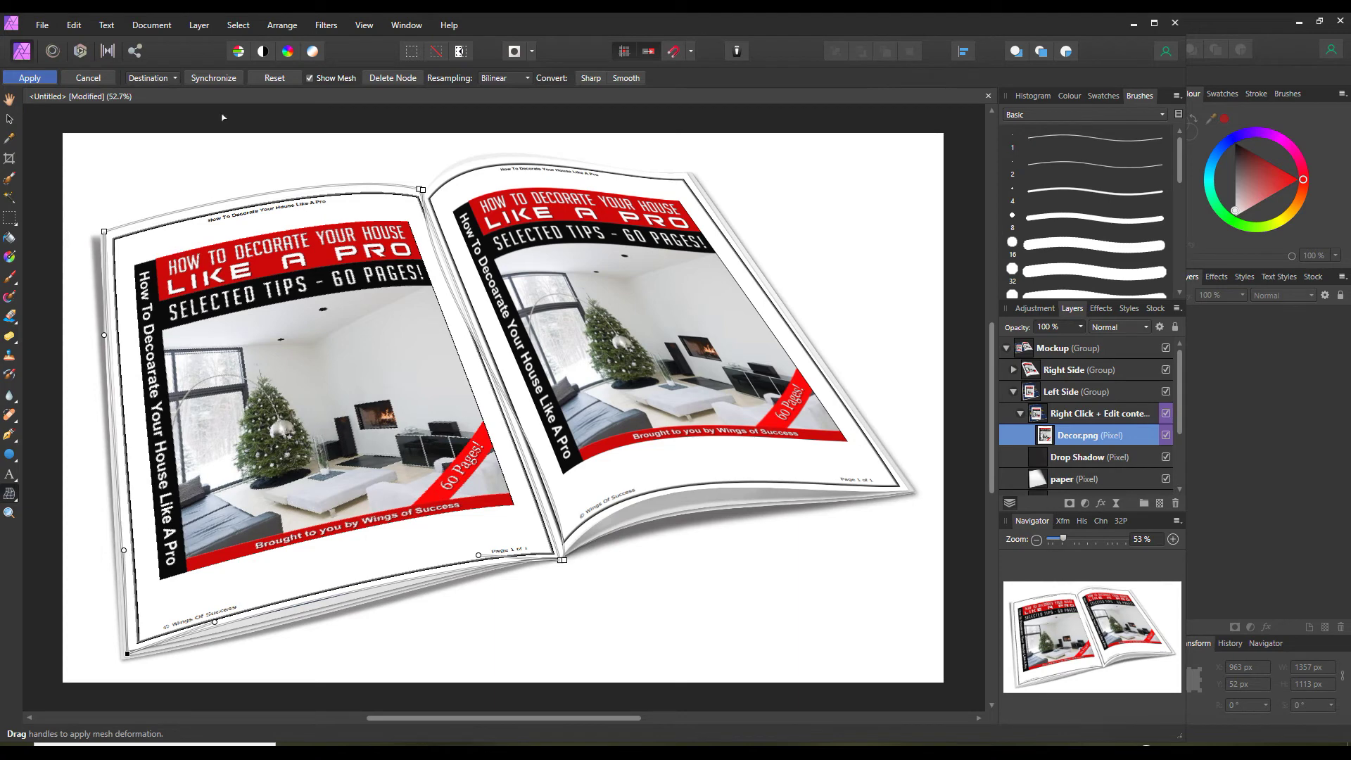
# - Refine the image's inner edge along the spine and its bottom edge near the lower inner corner, and apply the mesh warp
pyautogui.click(421, 189)
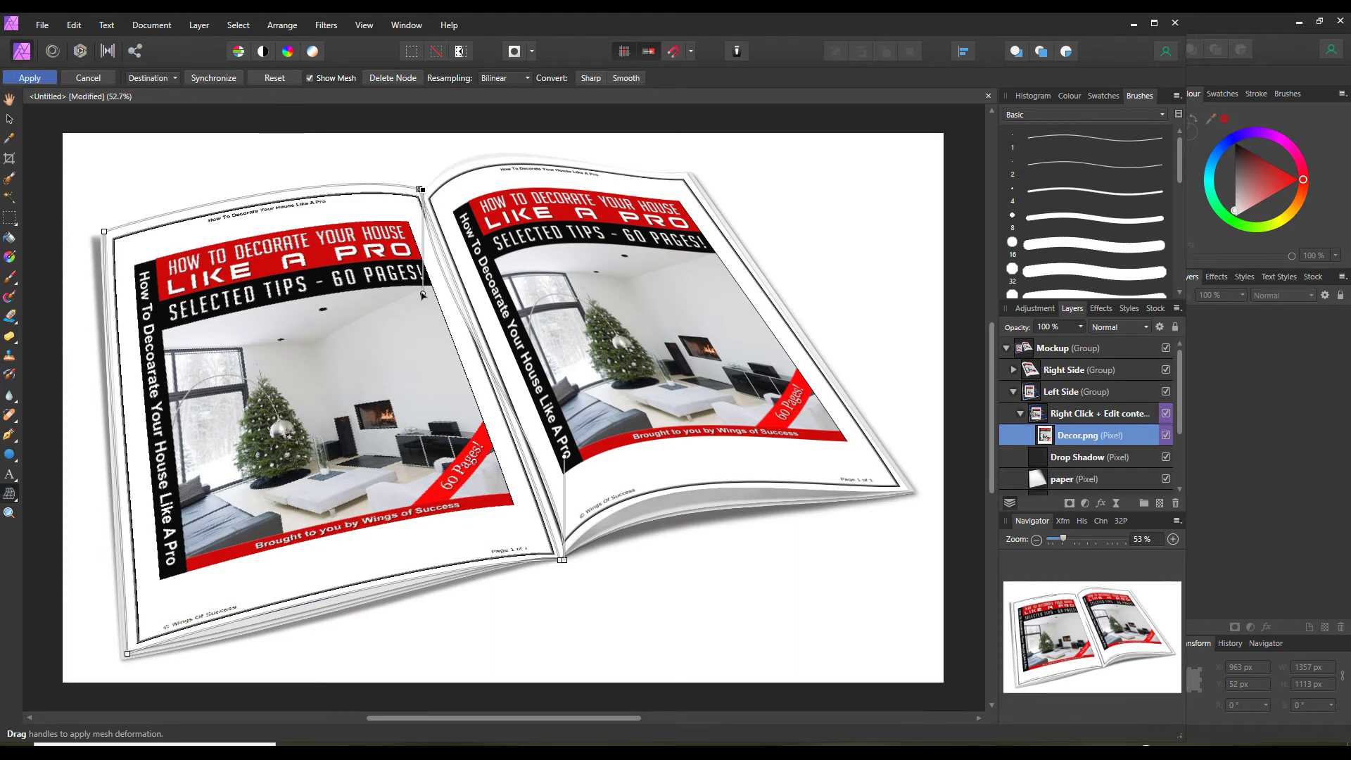
pyautogui.moveTo(424, 294); pyautogui.dragTo(432, 285)
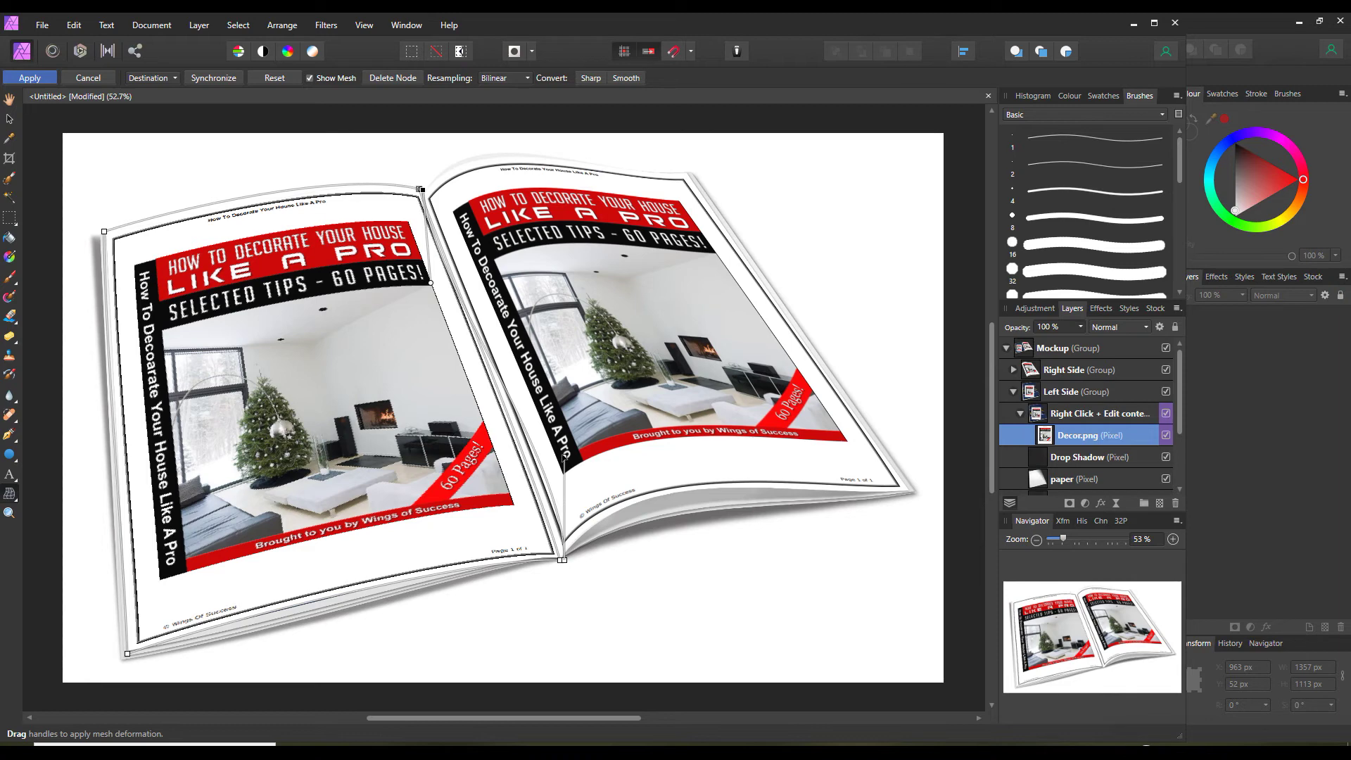
pyautogui.moveTo(567, 458); pyautogui.dragTo(545, 460)
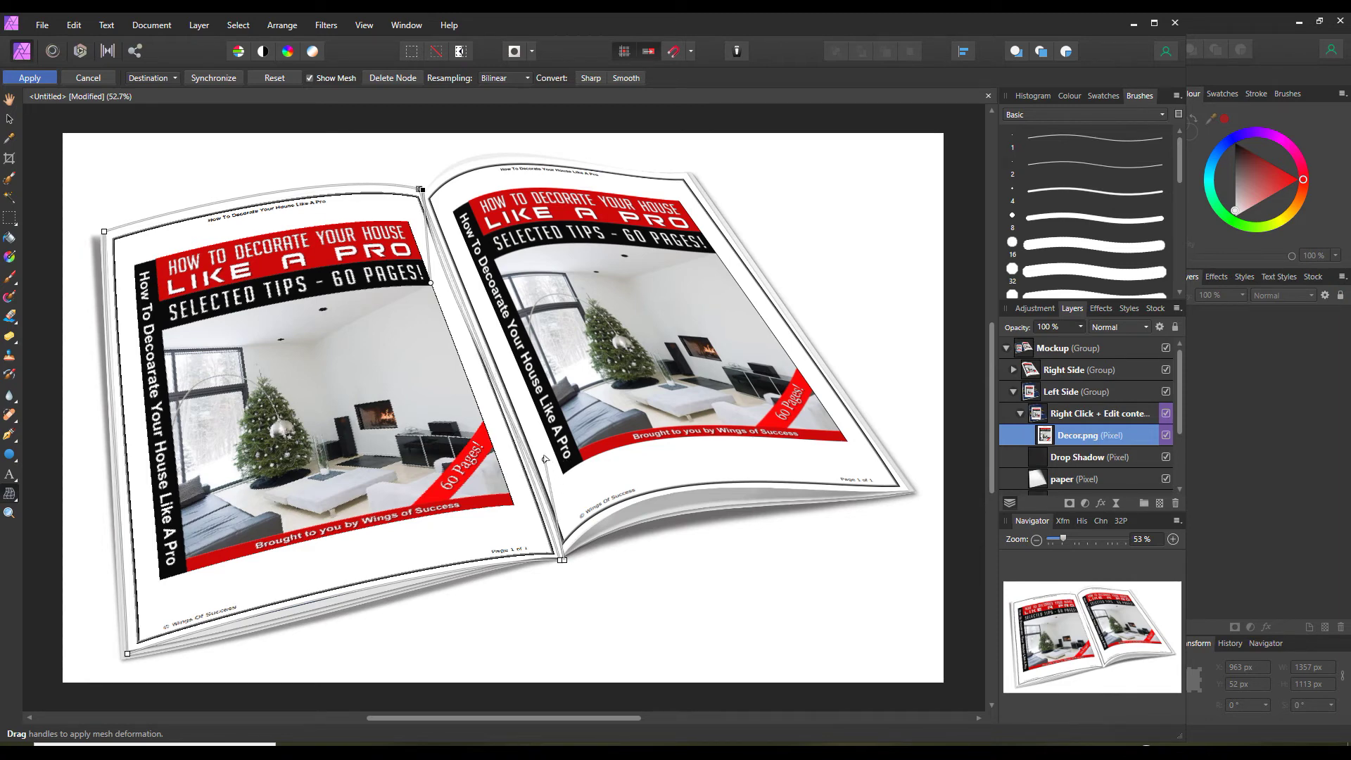
pyautogui.moveTo(432, 282); pyautogui.dragTo(451, 281)
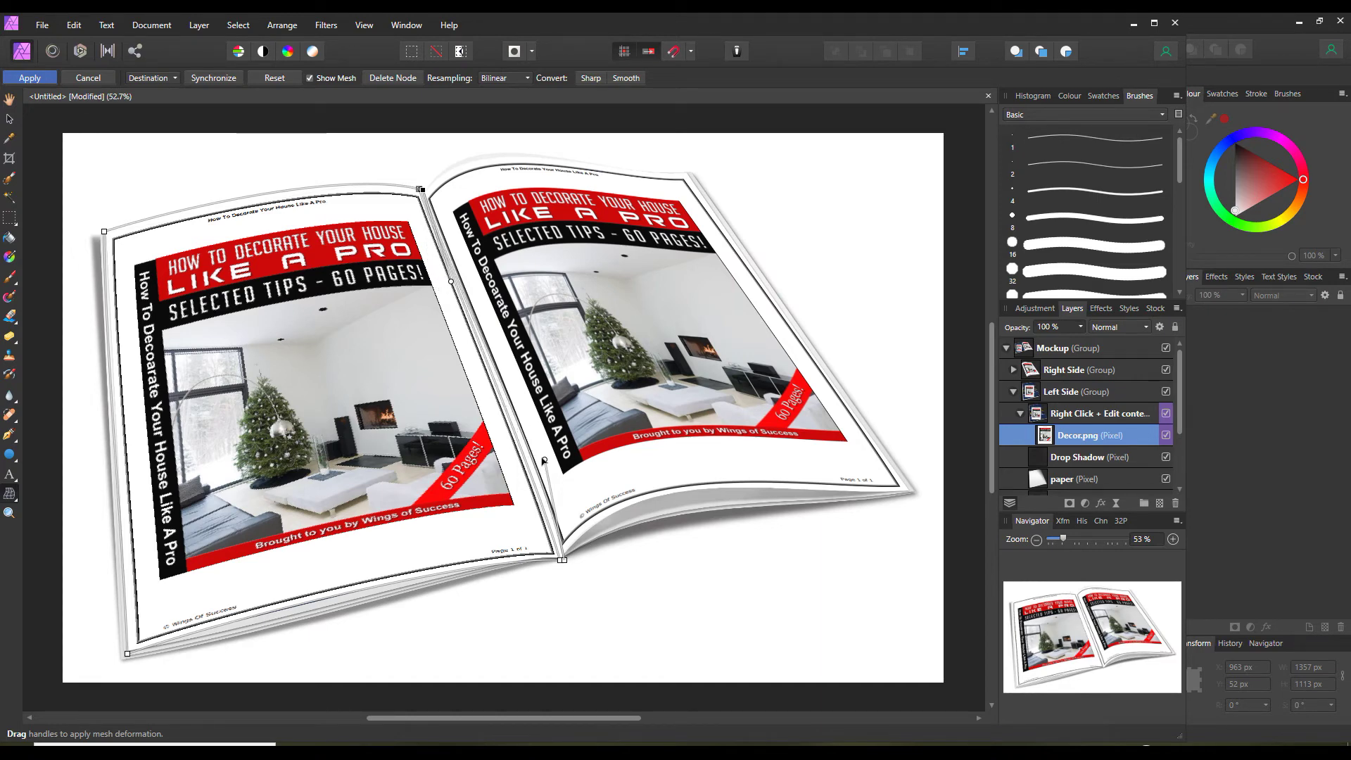
pyautogui.moveTo(546, 461); pyautogui.dragTo(532, 462)
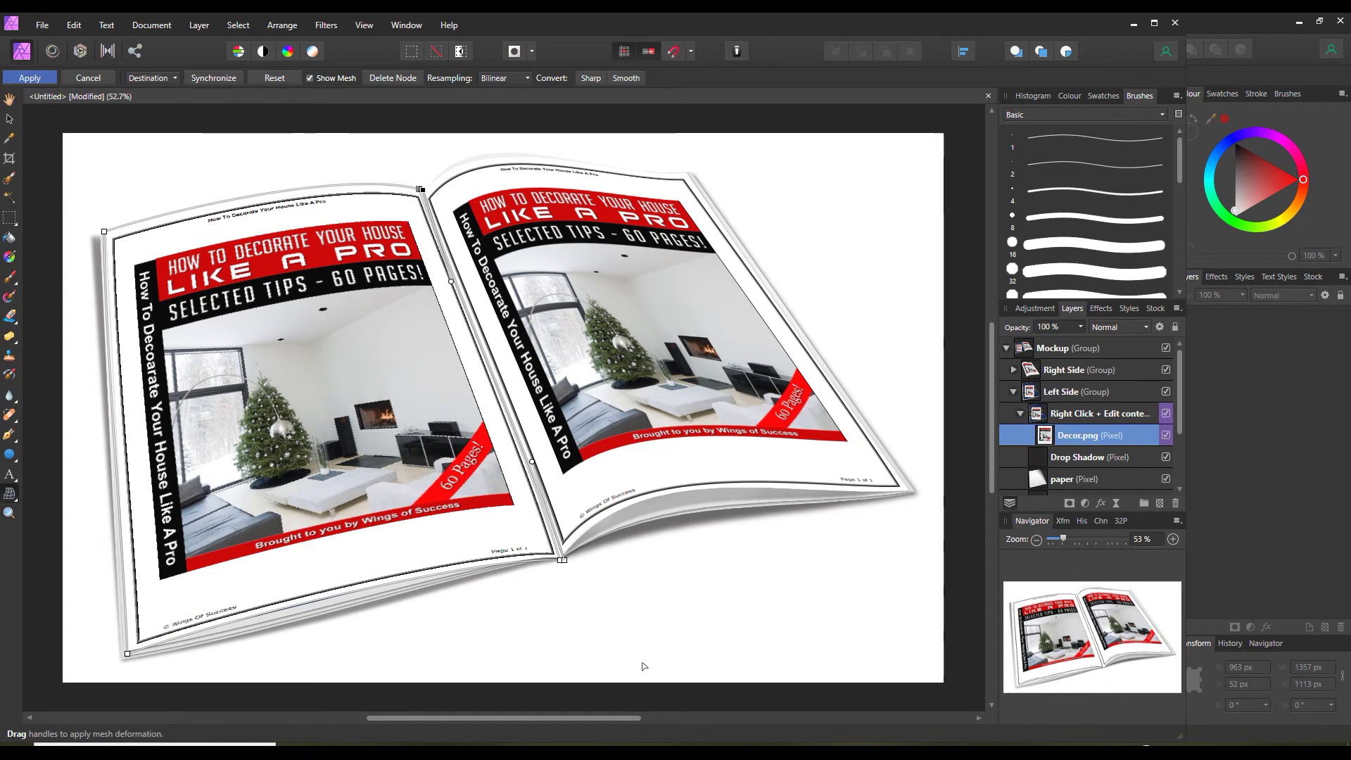
pyautogui.click(562, 561)
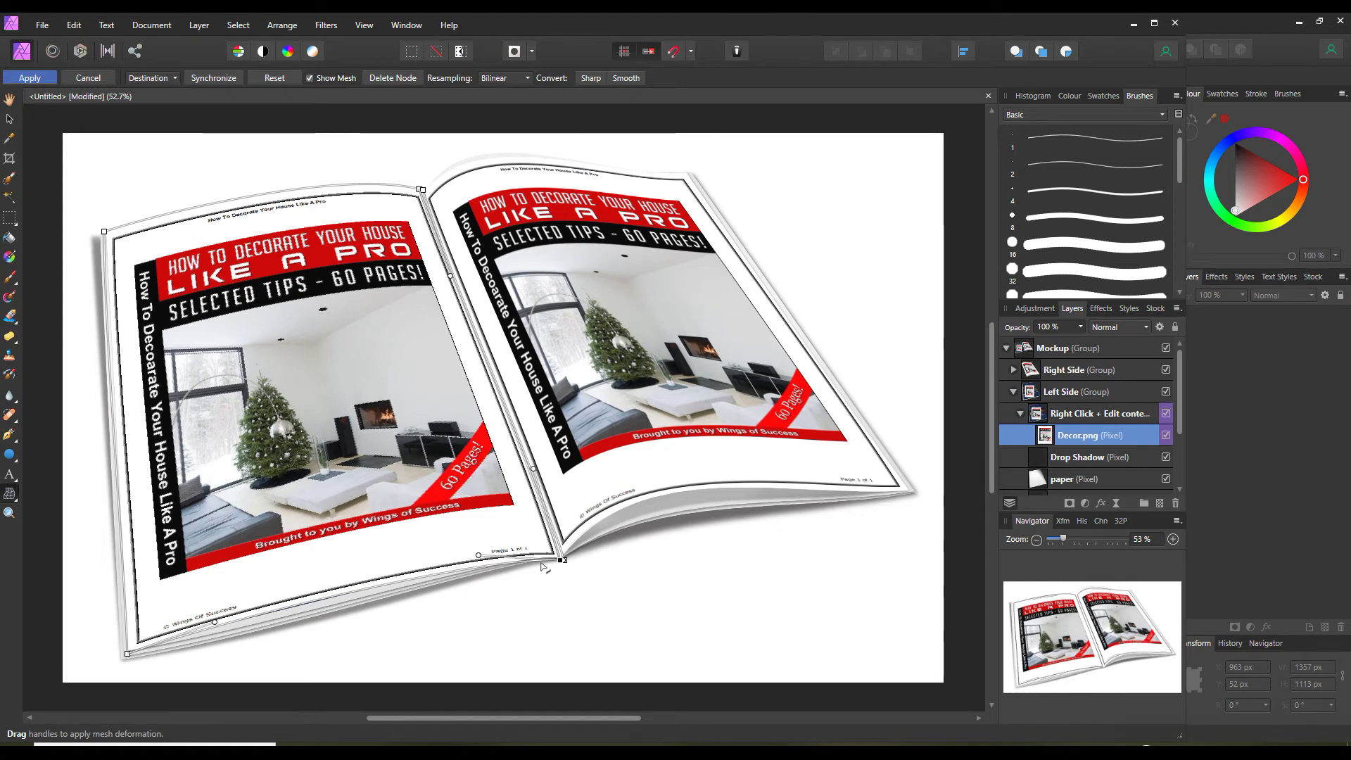
pyautogui.moveTo(478, 558); pyautogui.dragTo(478, 559)
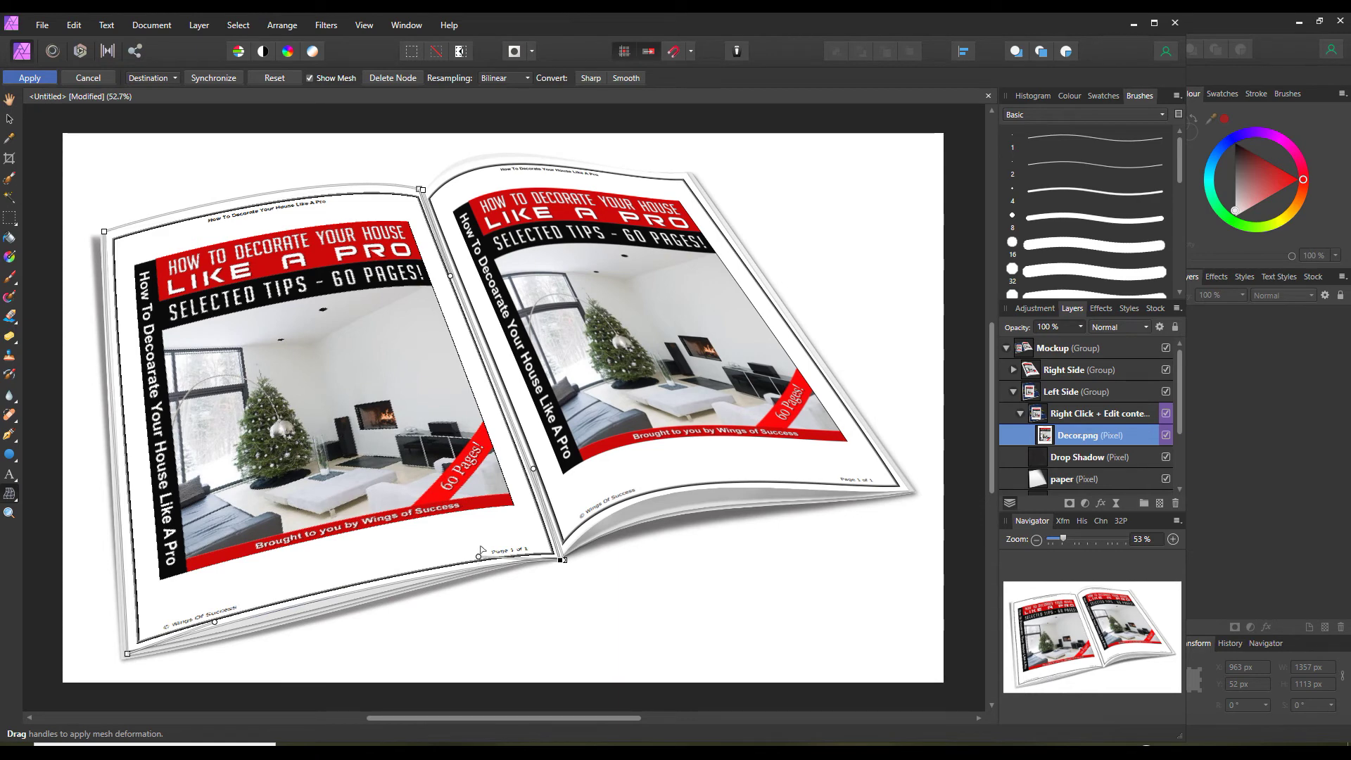
pyautogui.click(35, 79)
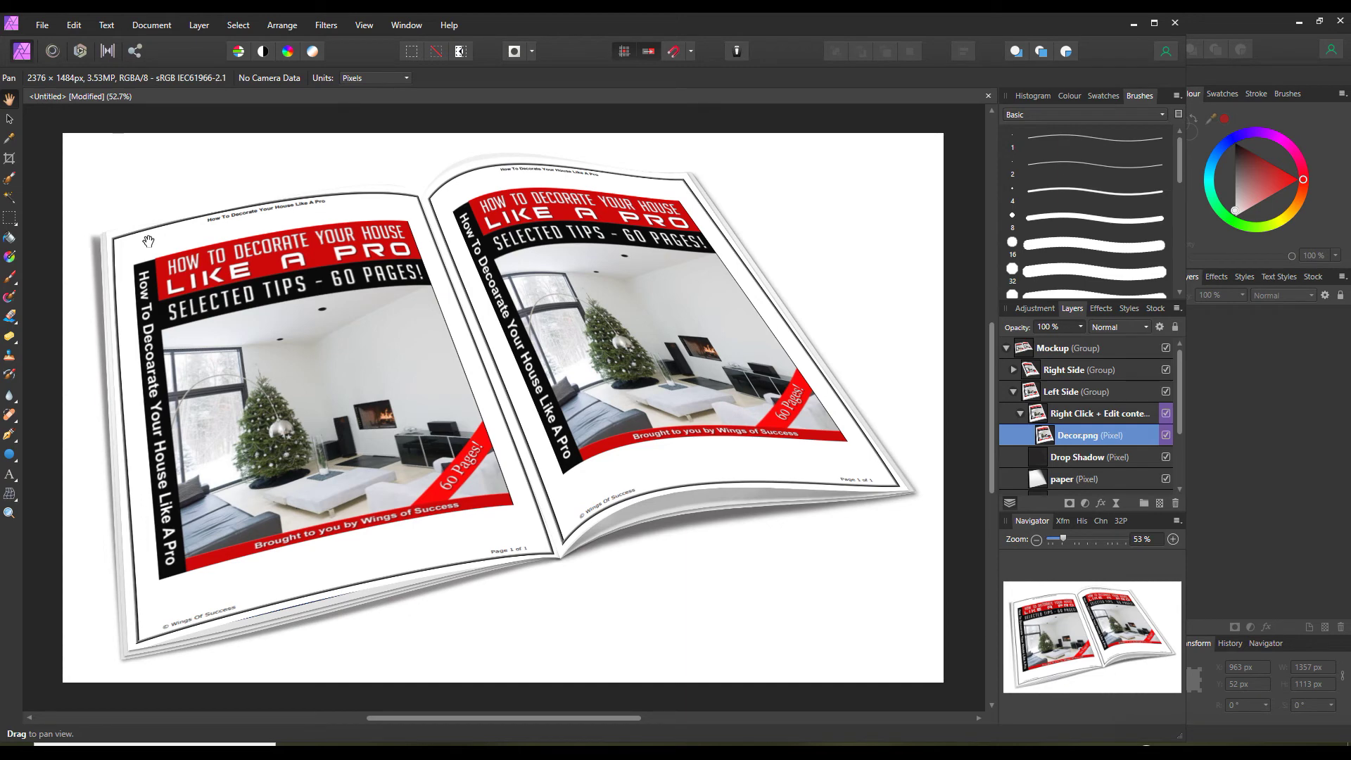
# - Crop the canvas closer to the magazine on all four sides, to 2310 × 1389 px
pyautogui.click(71, 24)
pyautogui.moveTo(106, 24)
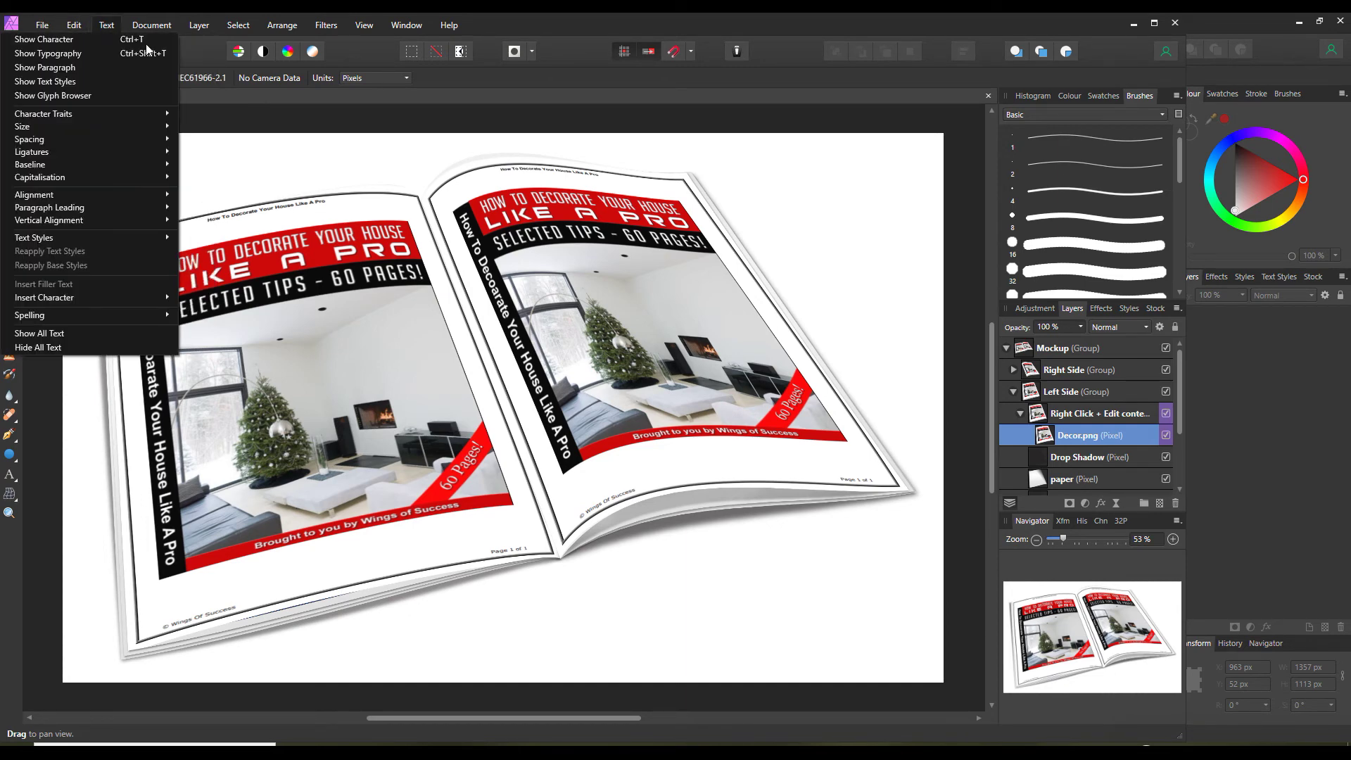
pyautogui.click(331, 134)
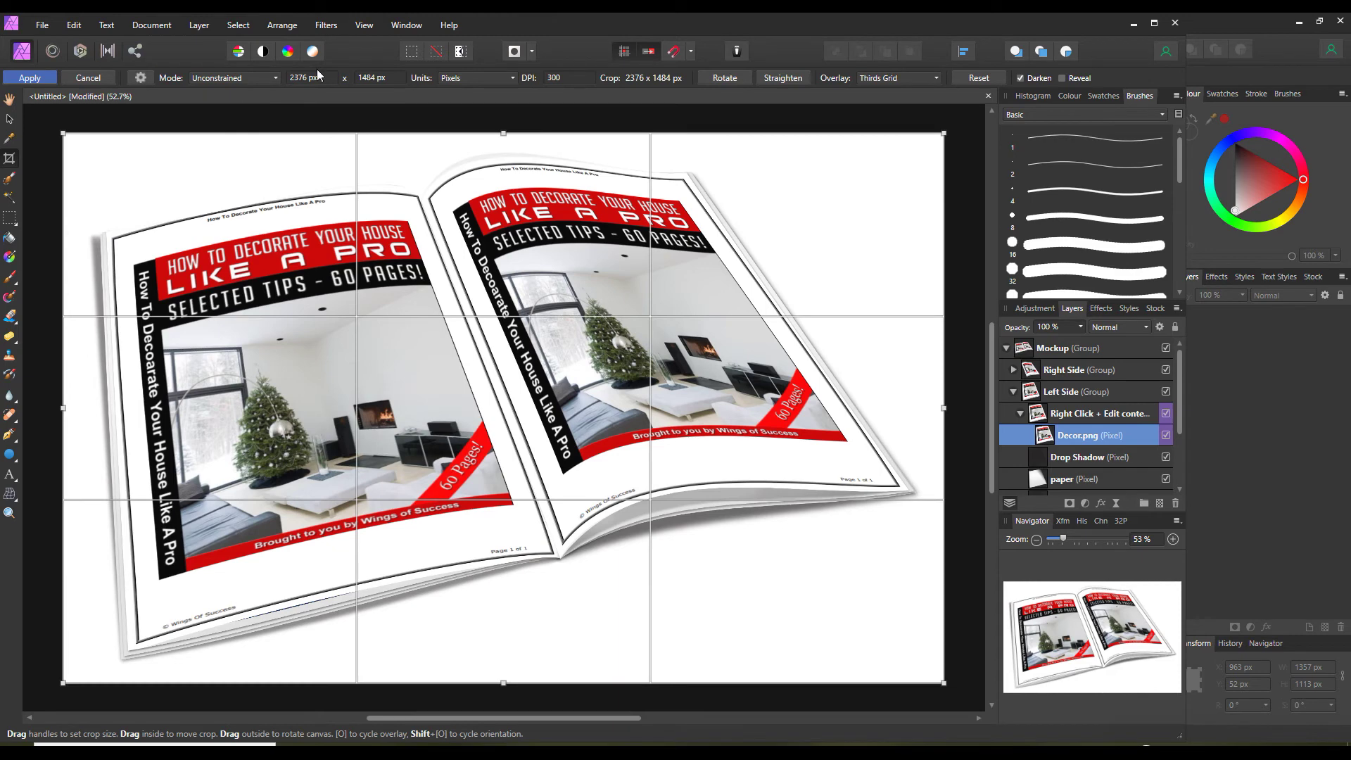
pyautogui.moveTo(503, 133); pyautogui.dragTo(498, 150)
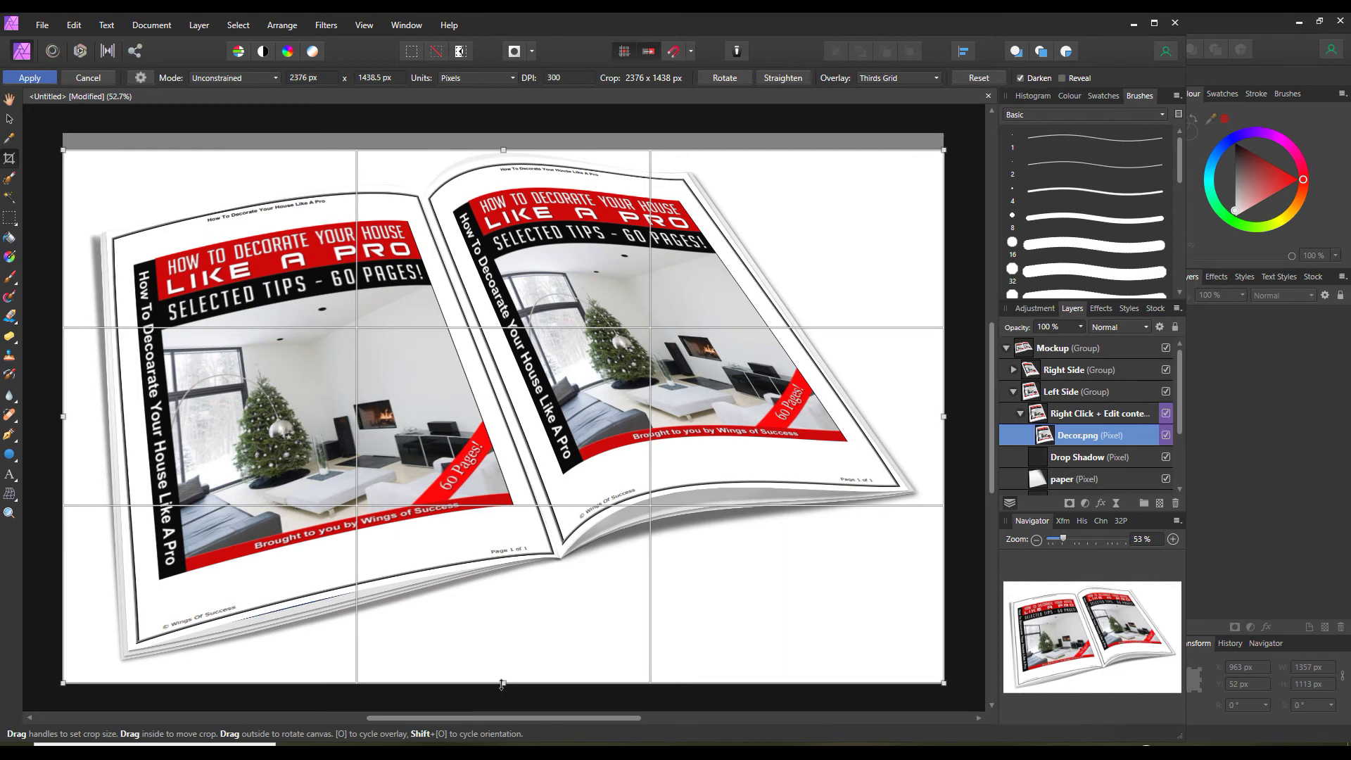
pyautogui.moveTo(502, 682); pyautogui.dragTo(502, 664)
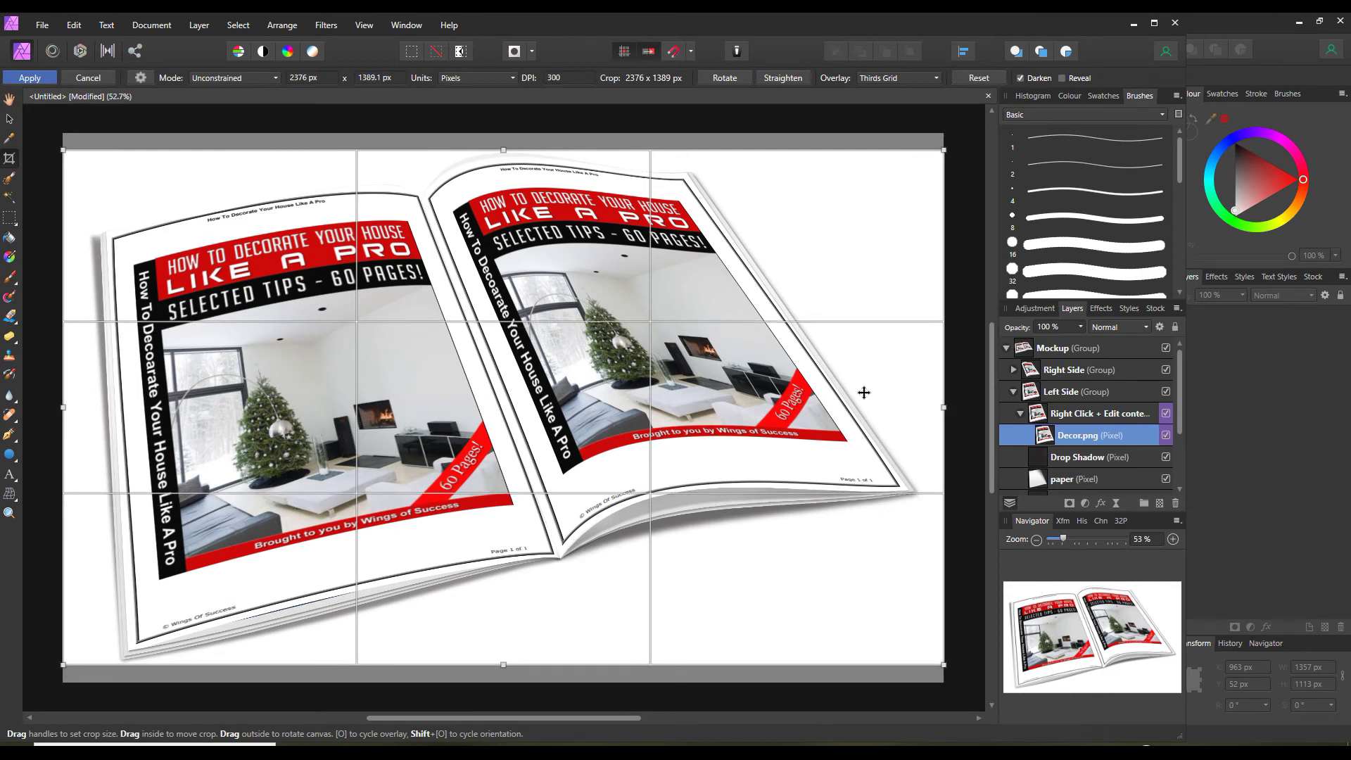
pyautogui.moveTo(945, 408); pyautogui.dragTo(931, 407)
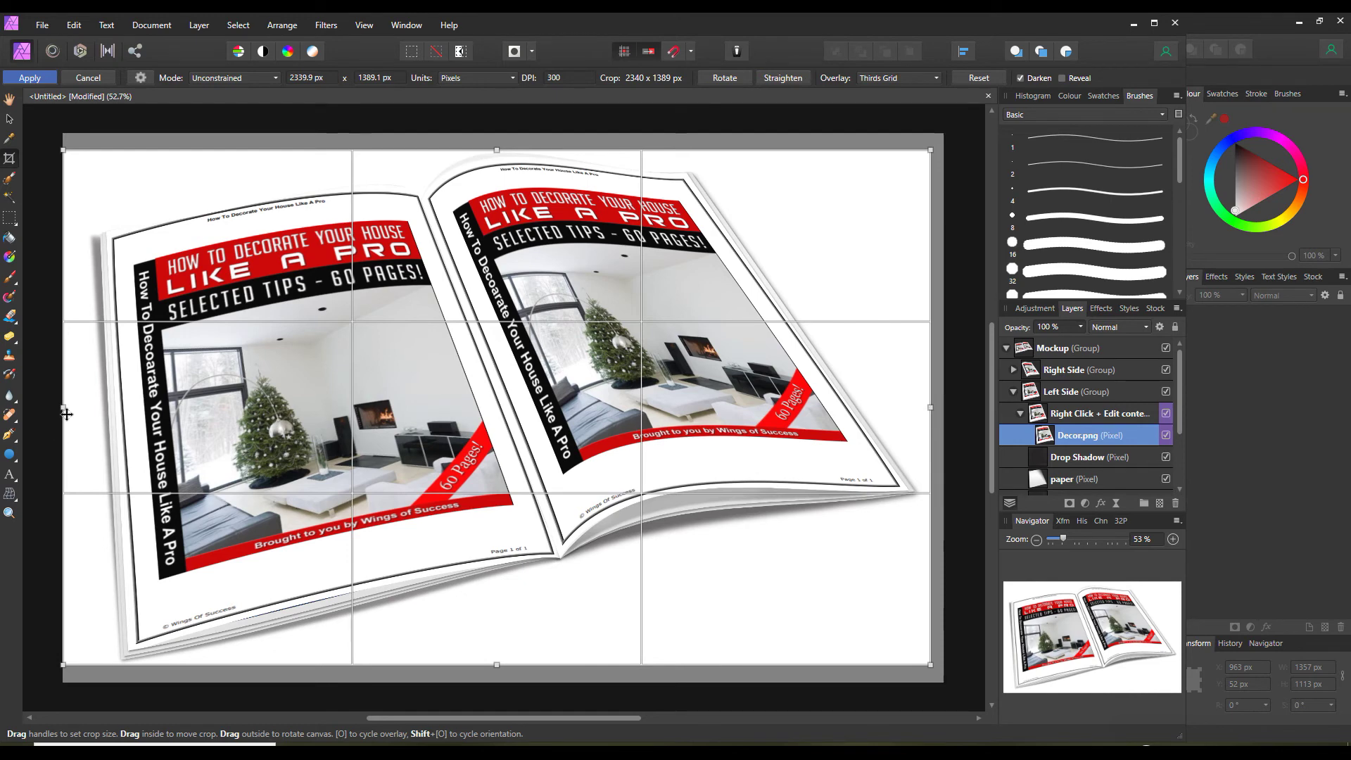
pyautogui.moveTo(62, 408); pyautogui.dragTo(74, 408)
pyautogui.press('h')
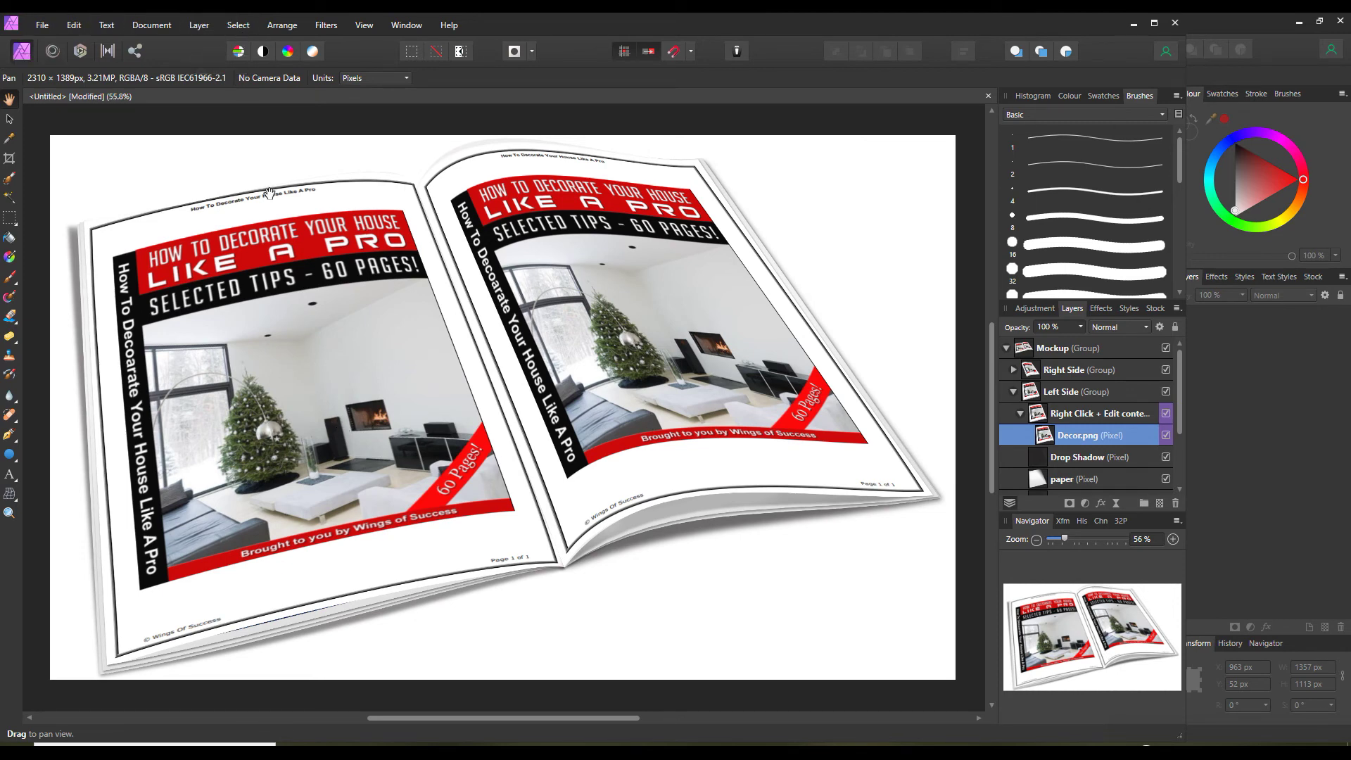
# - Select the entire canvas and start exporting the whole document as a PNG at 2310 × 1389 px
pyautogui.click(242, 28)
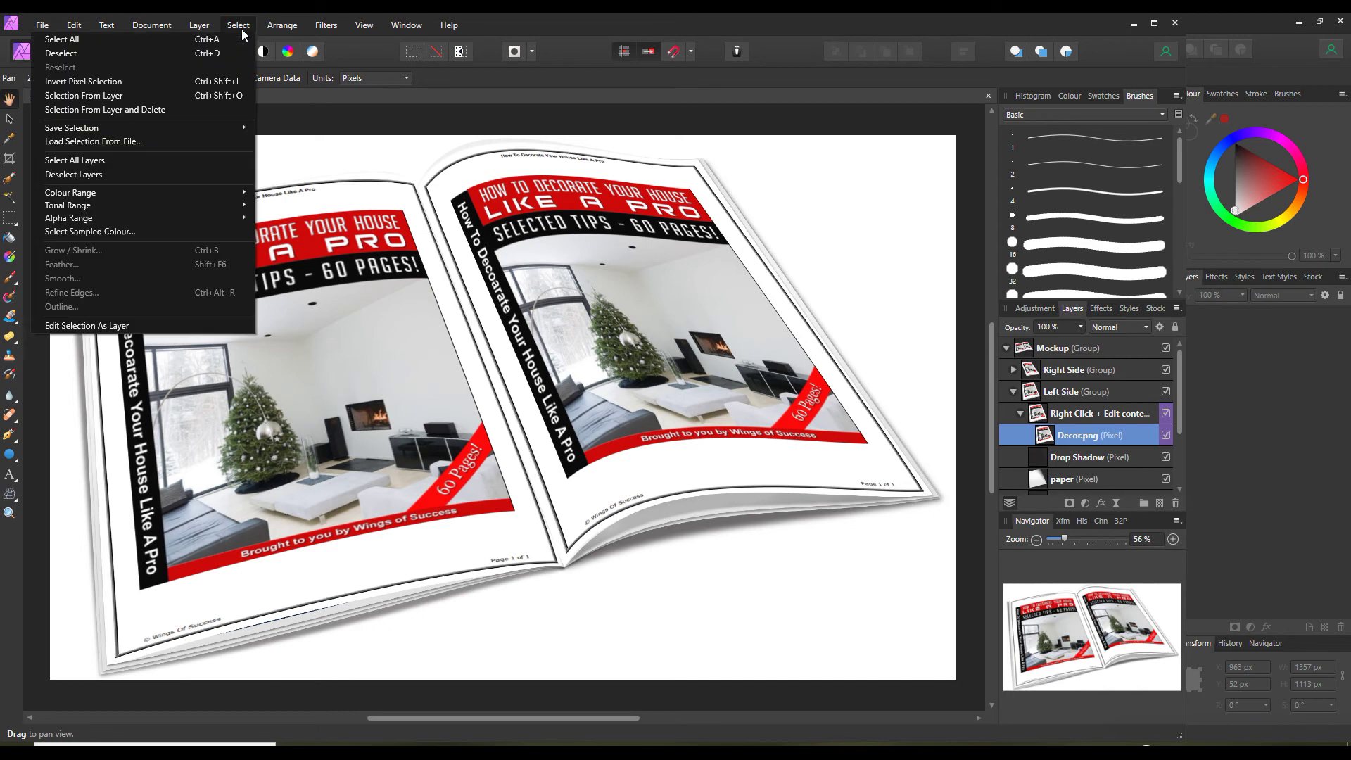
pyautogui.click(201, 39)
pyautogui.click(41, 26)
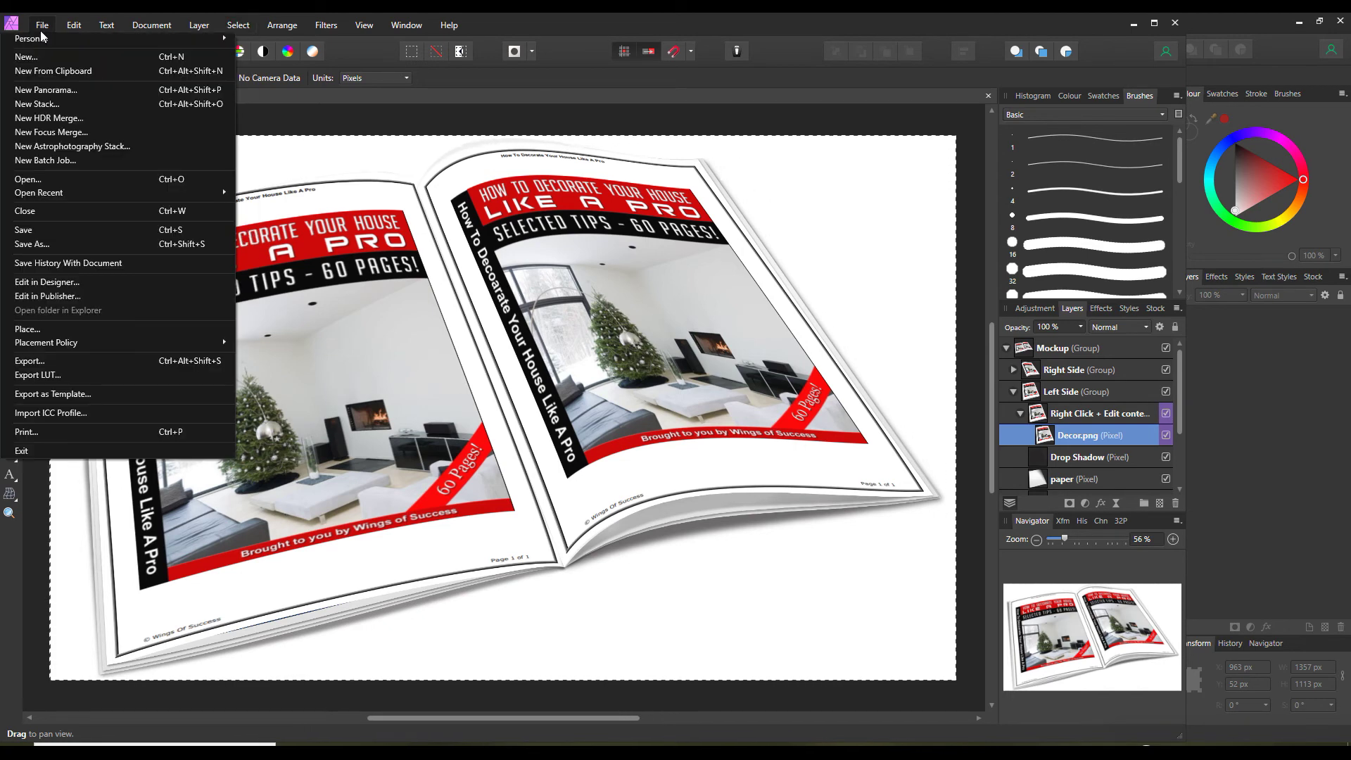
pyautogui.click(65, 362)
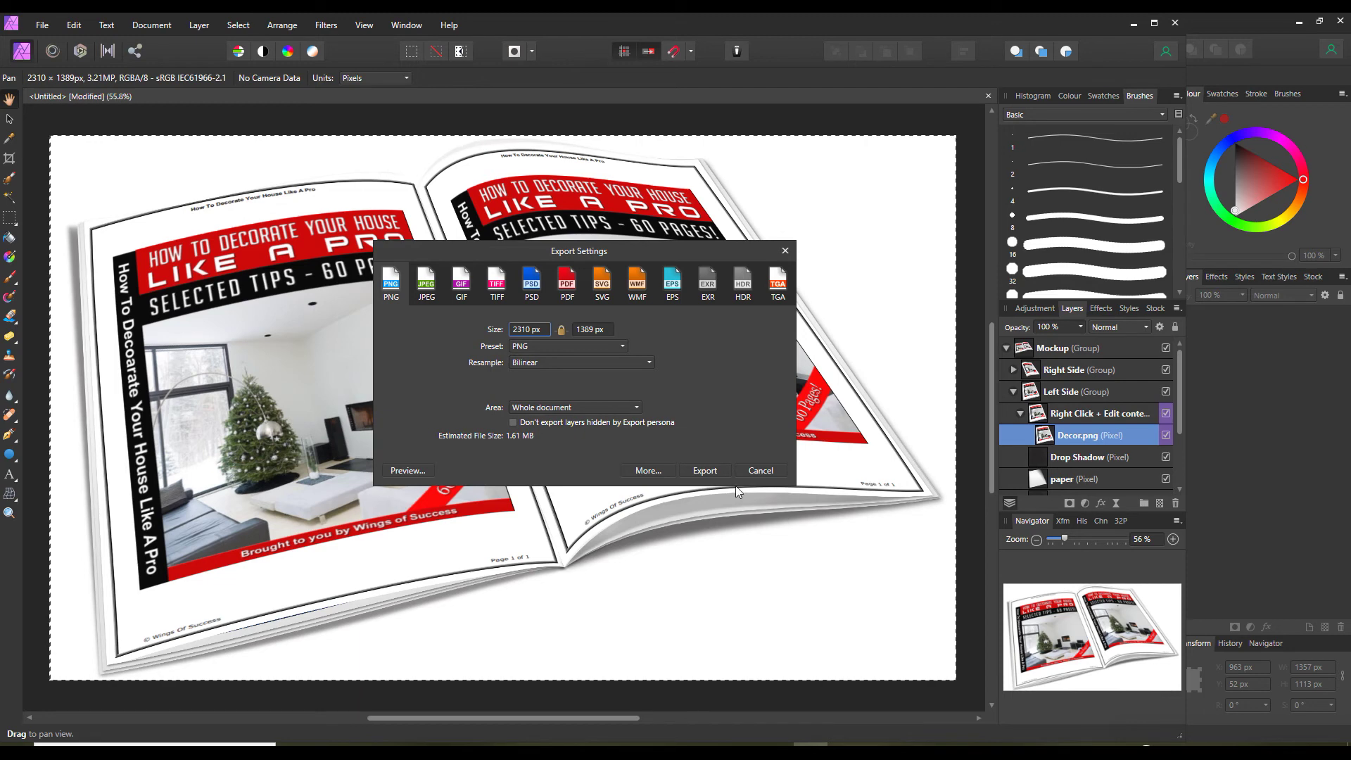
pyautogui.click(712, 470)
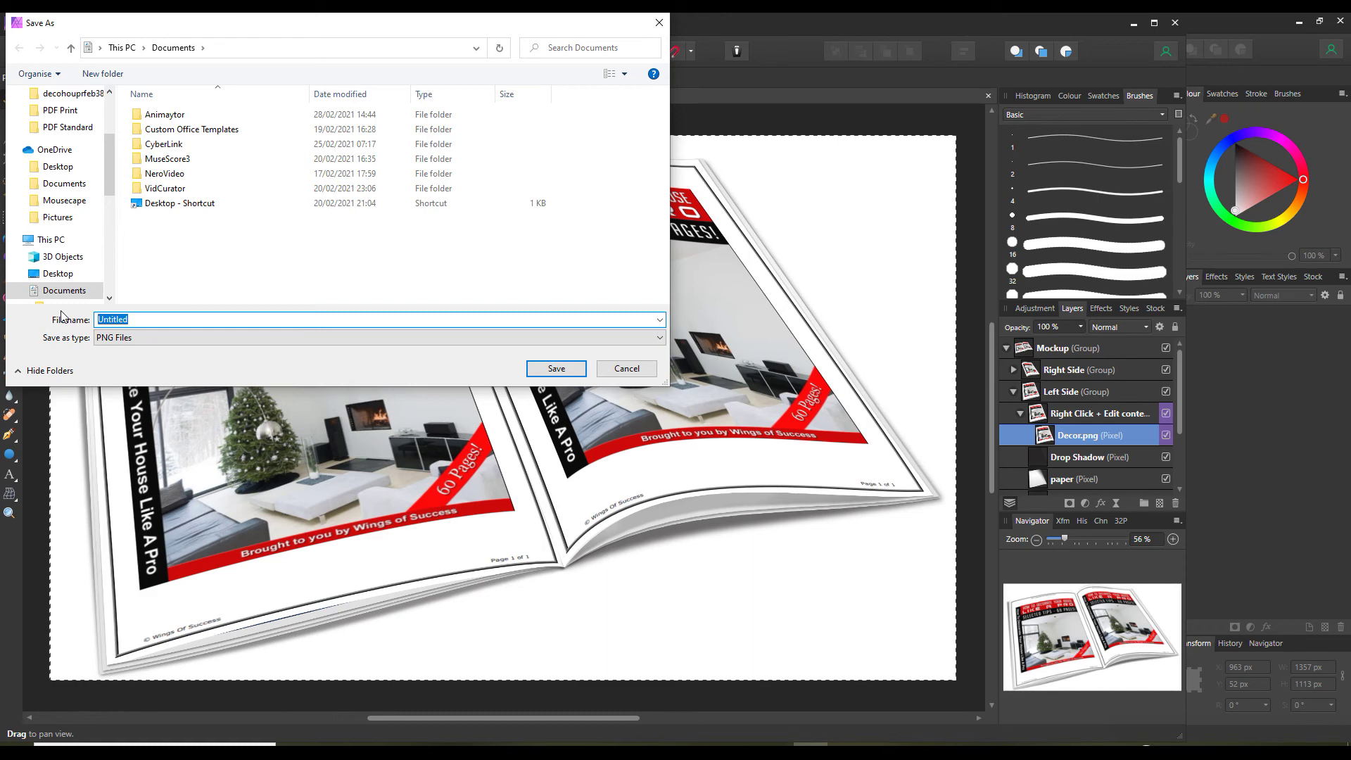
# - Name the exported PNG "decor 1" and save it to the Desktop folder
pyautogui.write('de')
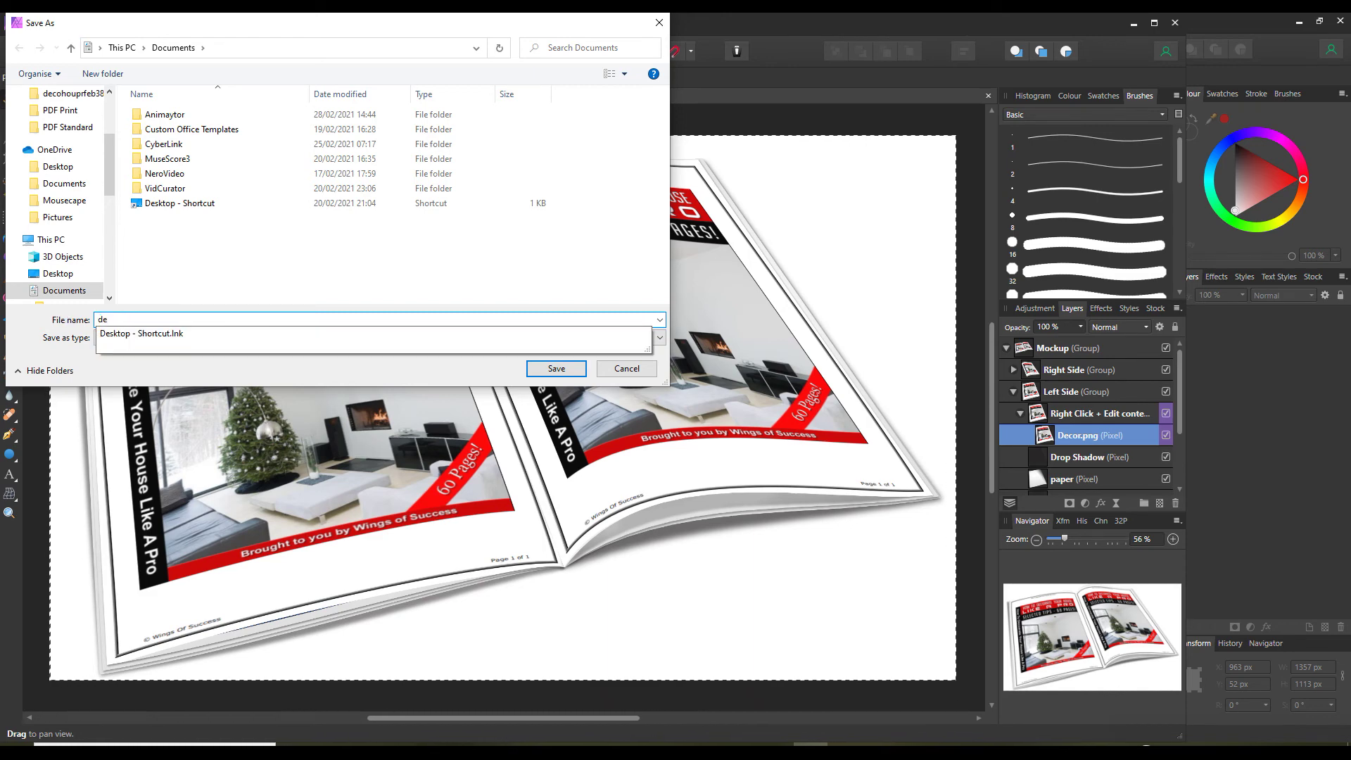
pyautogui.write('cor 1')
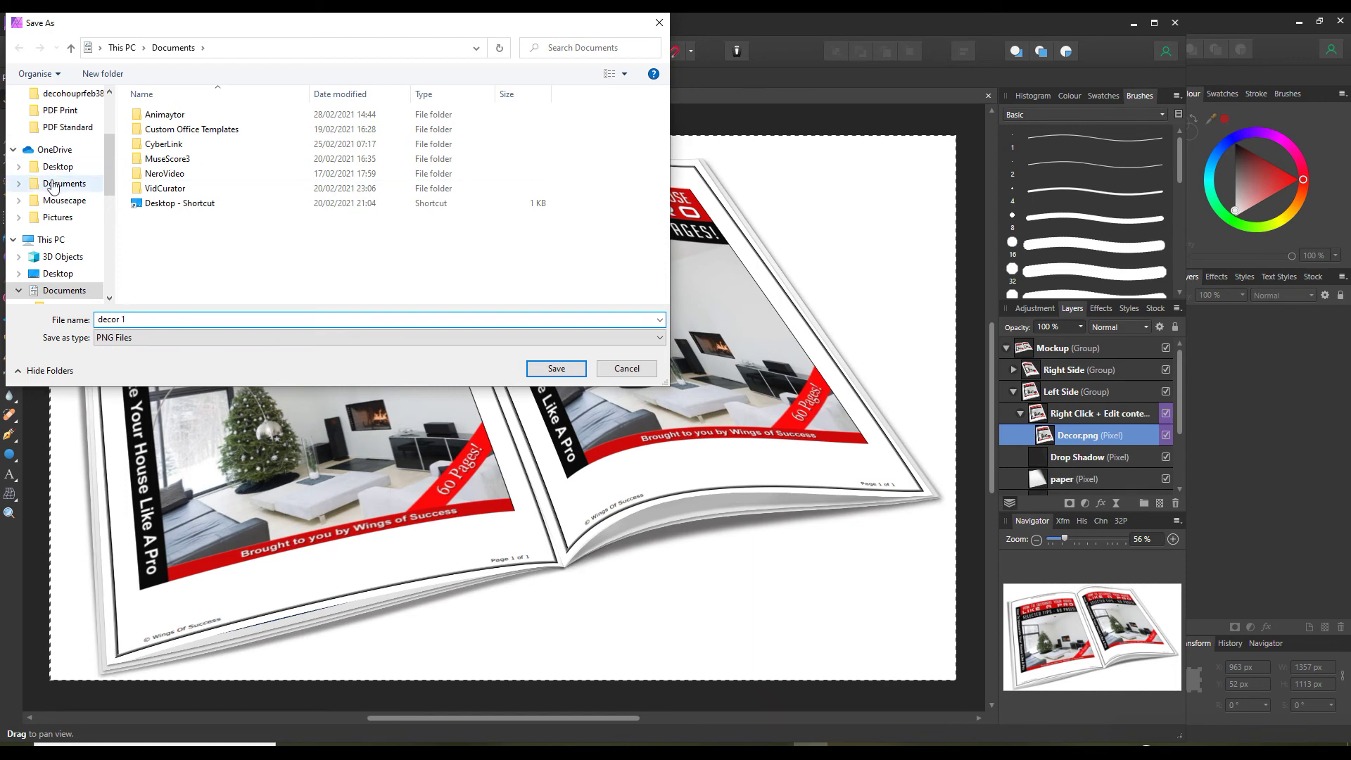
pyautogui.click(74, 274)
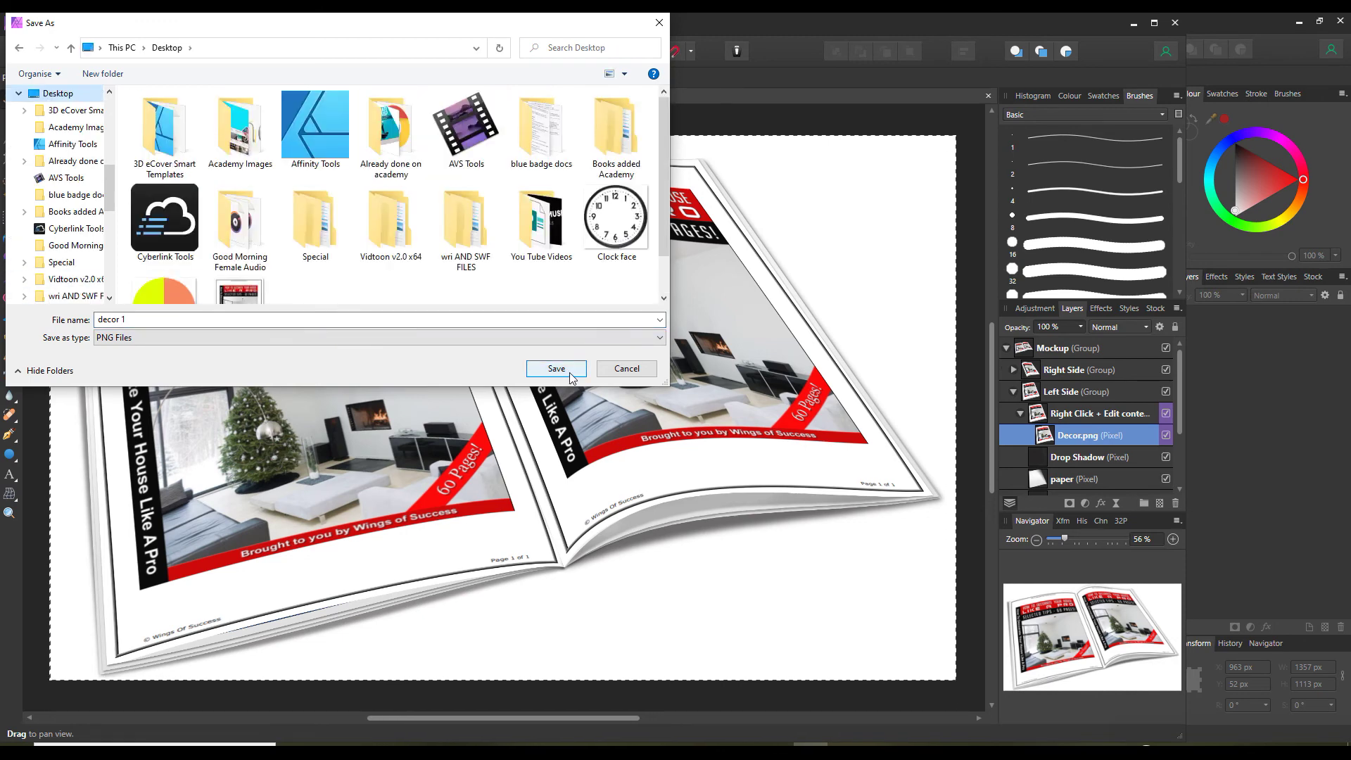
pyautogui.click(568, 368)
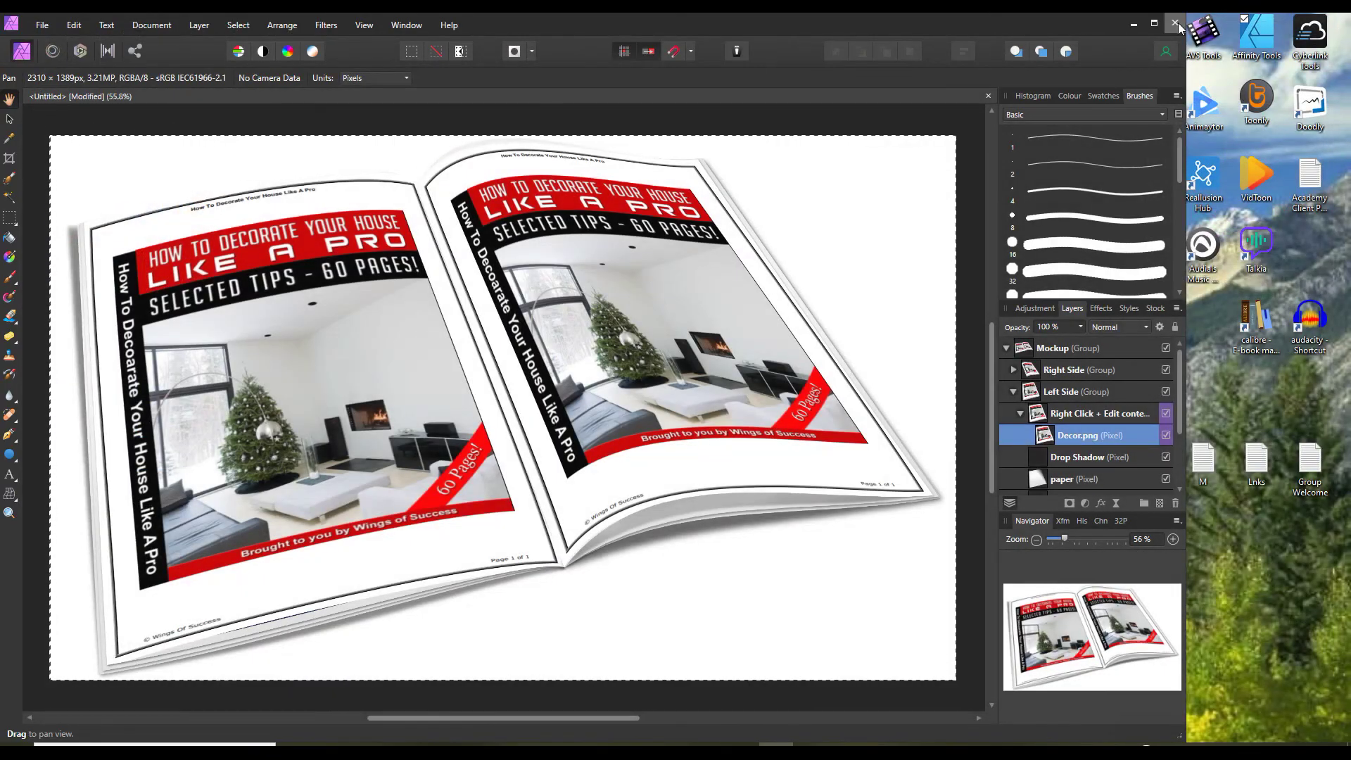
# - Close Affinity Photo and open the exported decor 1 image from the desktop
pyautogui.click(1175, 23)
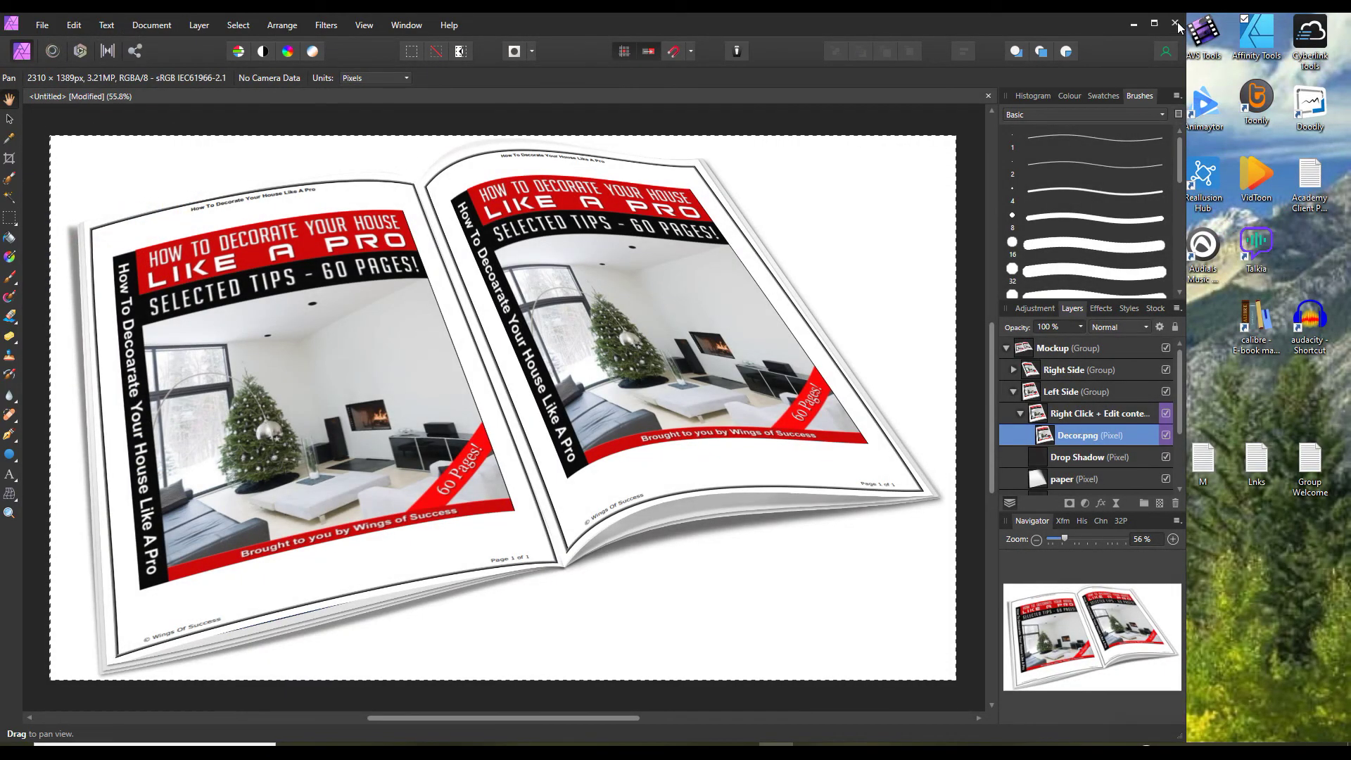
pyautogui.click(584, 395)
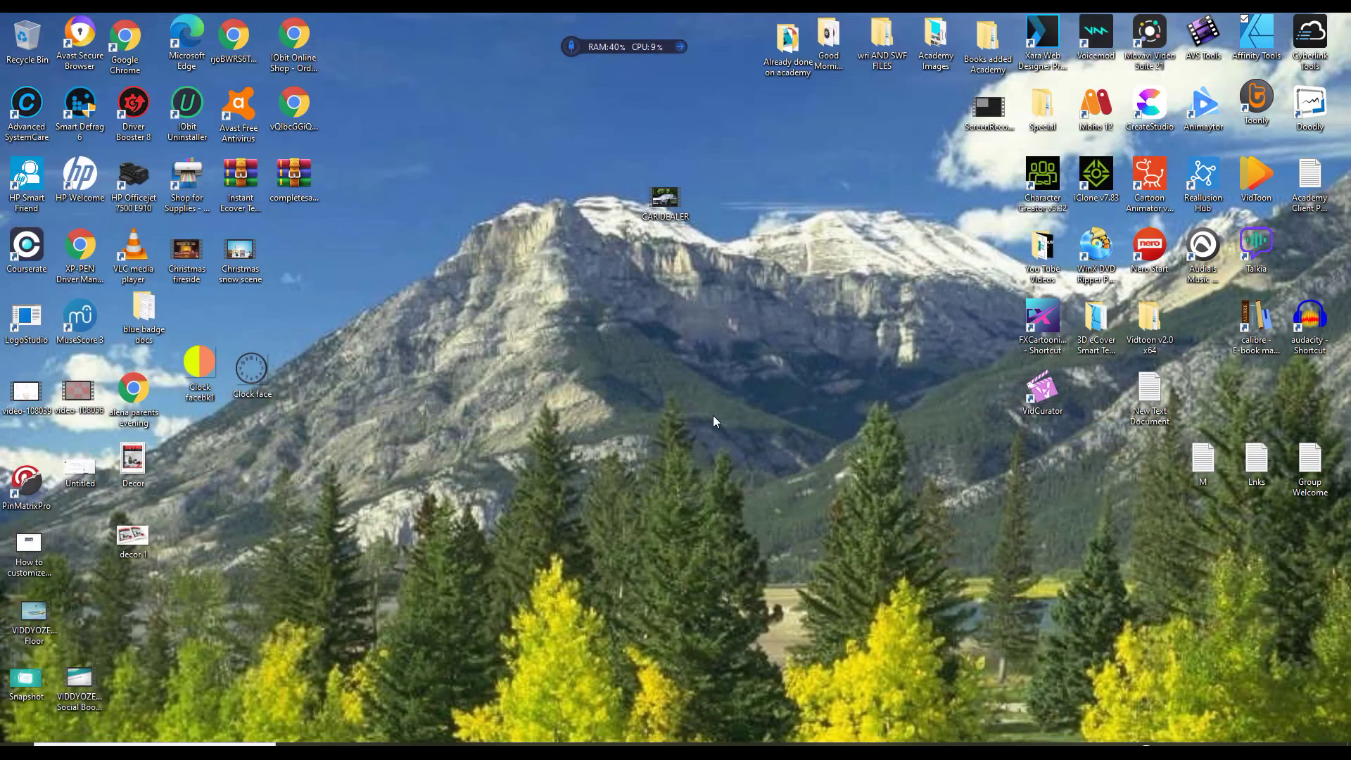
pyautogui.doubleClick(134, 535)
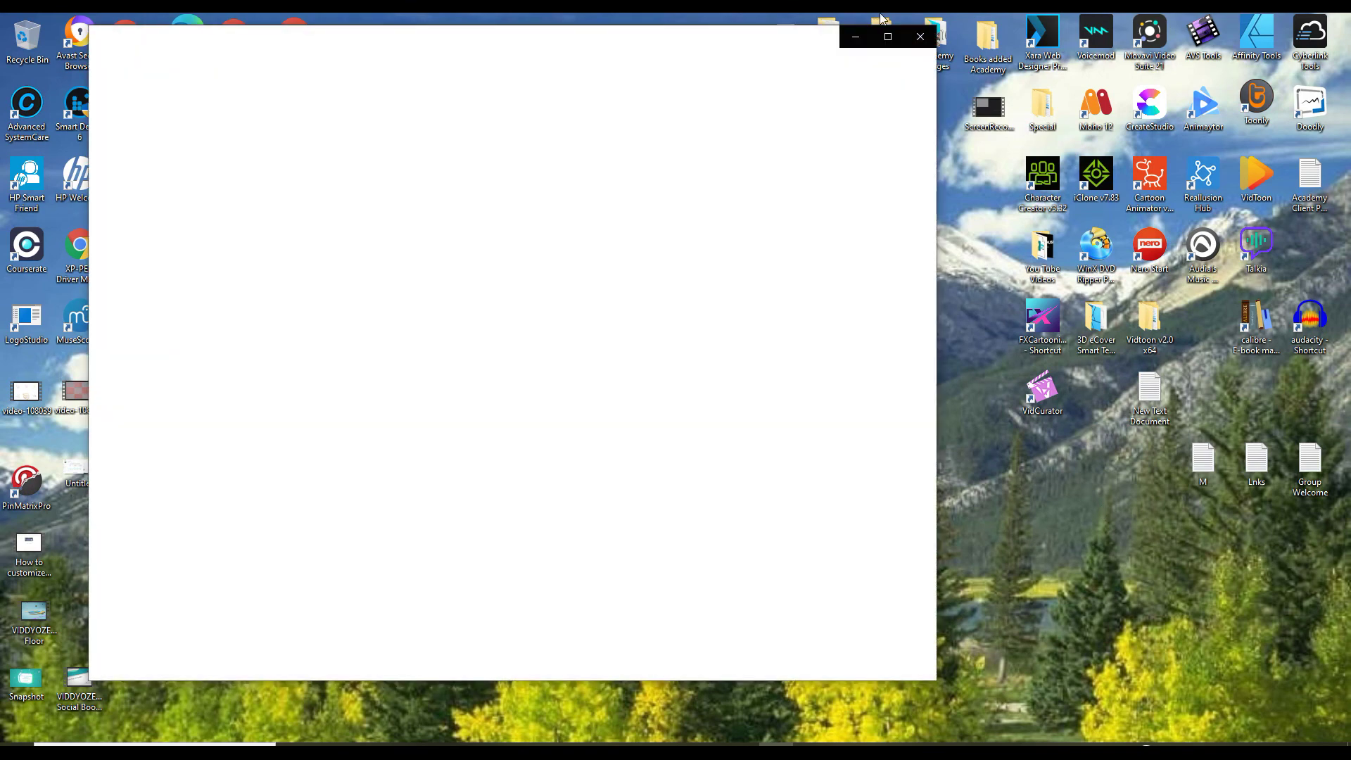